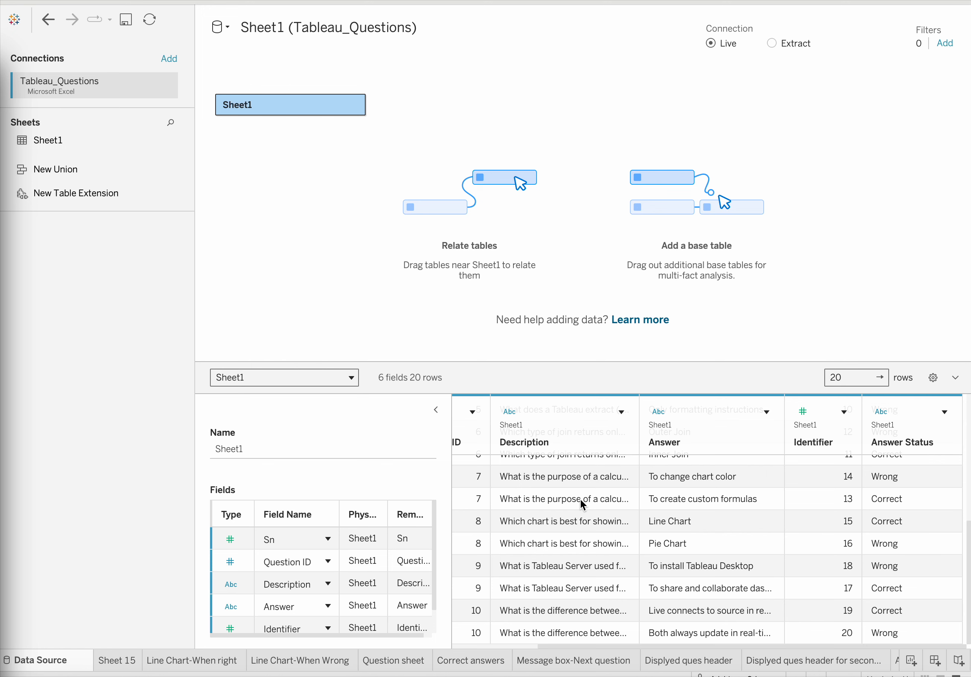
Examine the Sn, Question ID, Description, Answer, Identifier and Answer Status columns in the Sheet1 data preview.
scroll(581, 498, left, 5)
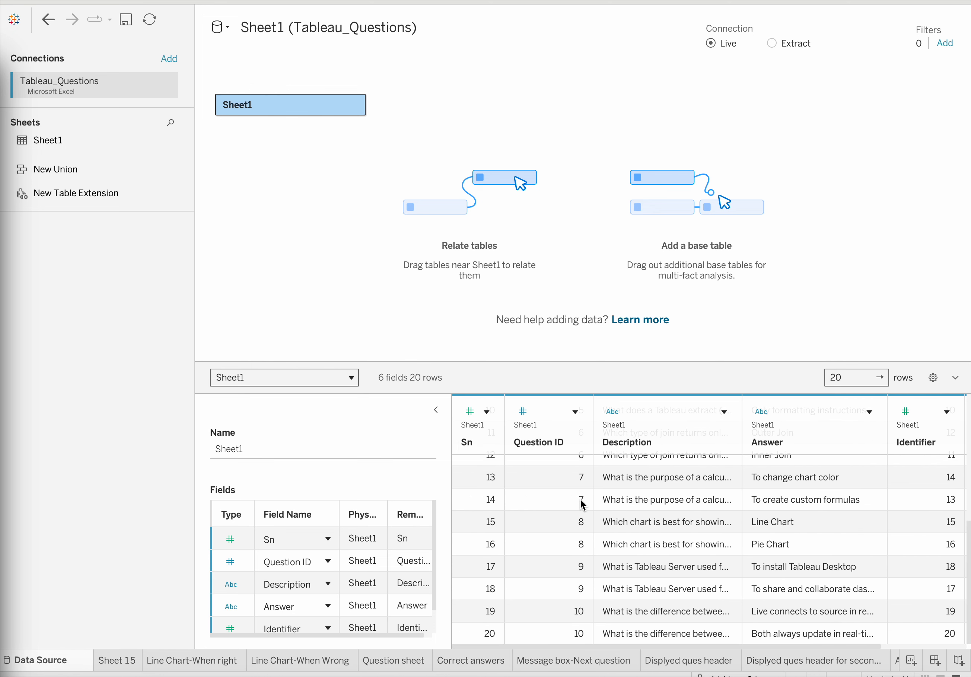
scroll(580, 503, up, 6)
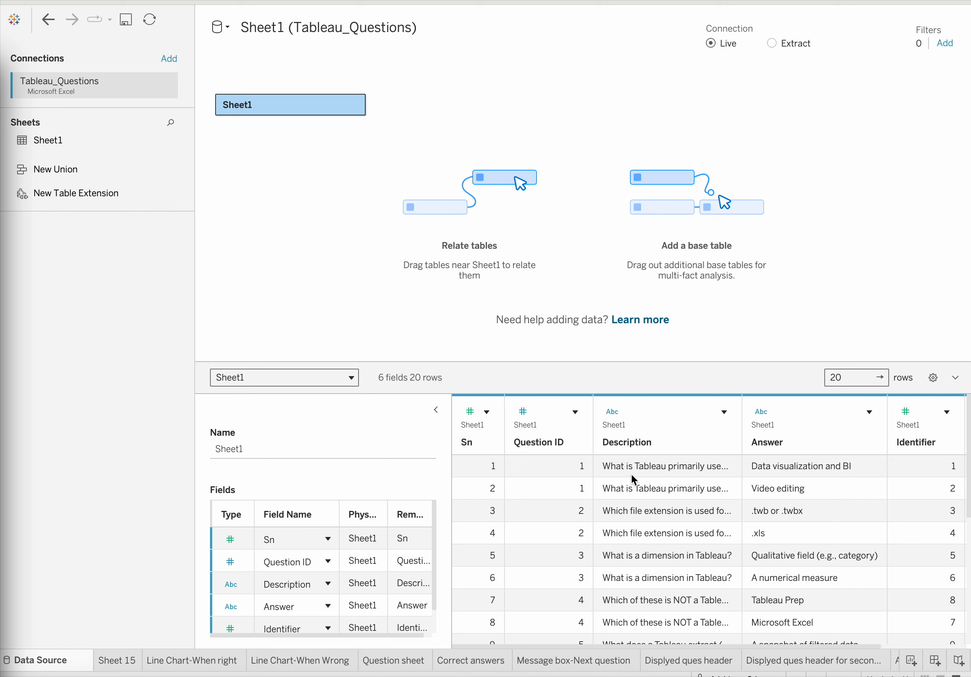
scroll(634, 476, right, 5)
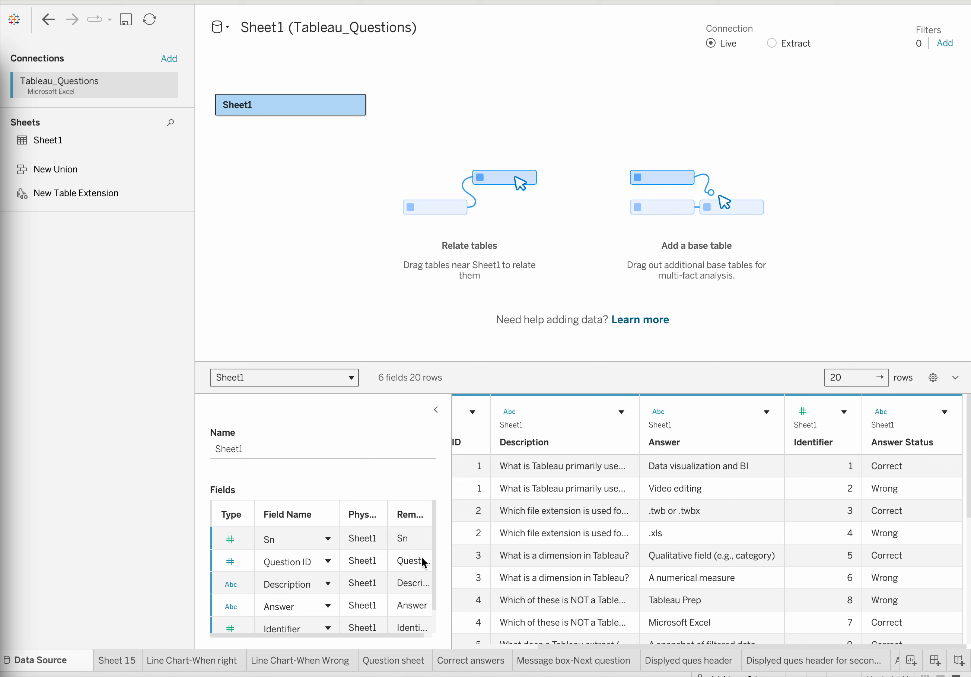
scroll(513, 515, left, 5)
scroll(513, 514, down, 1)
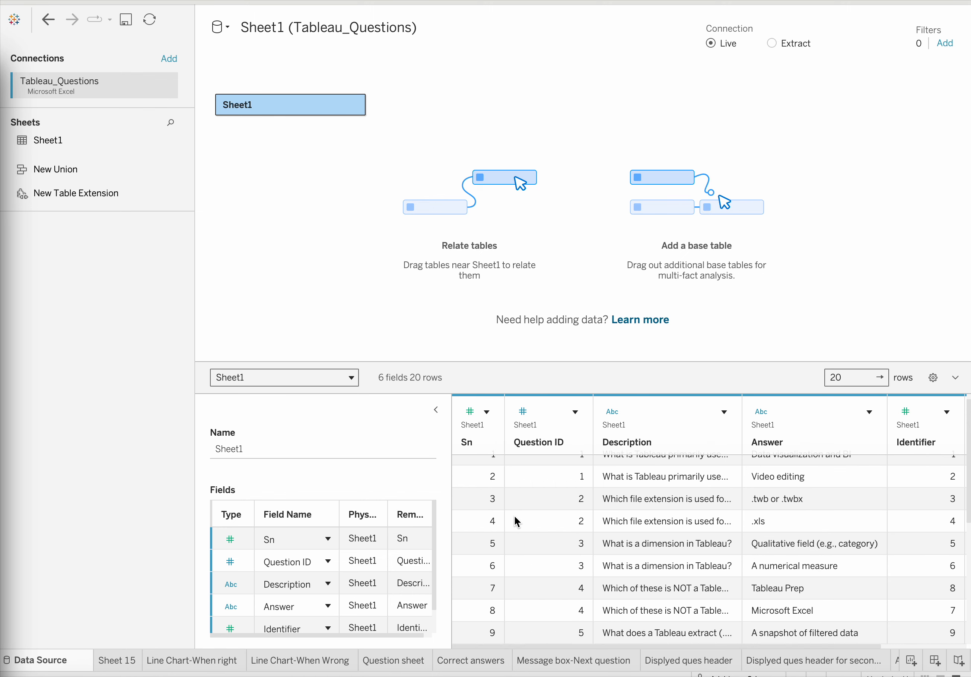
scroll(498, 516, right, 5)
scroll(498, 516, up, 1)
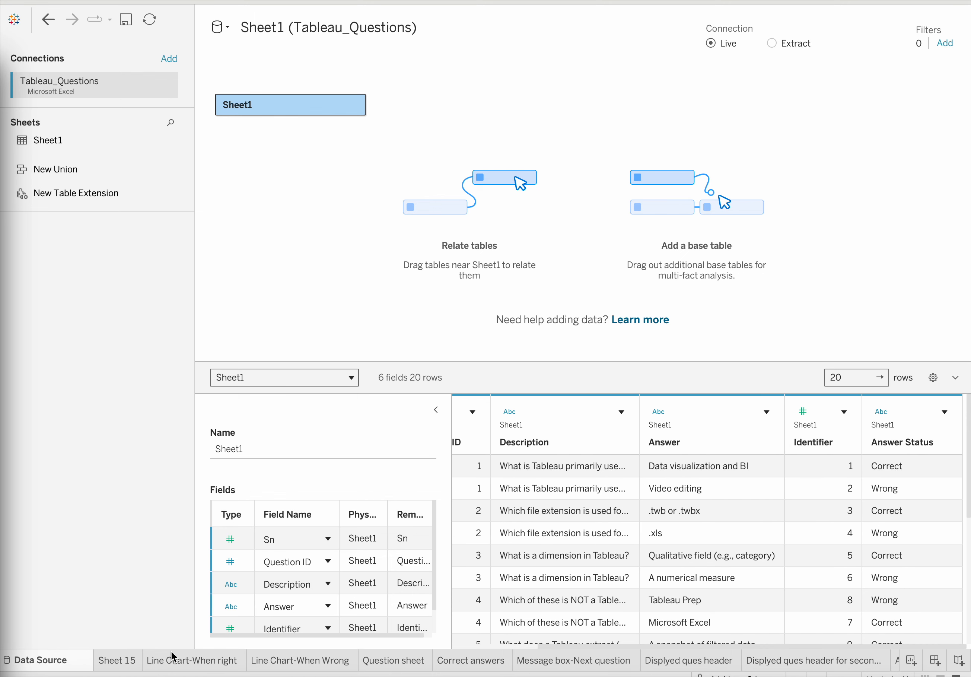
Open the Sheet 15 worksheet and add two placeholder axes with the value 0 to the columns.
click(121, 662)
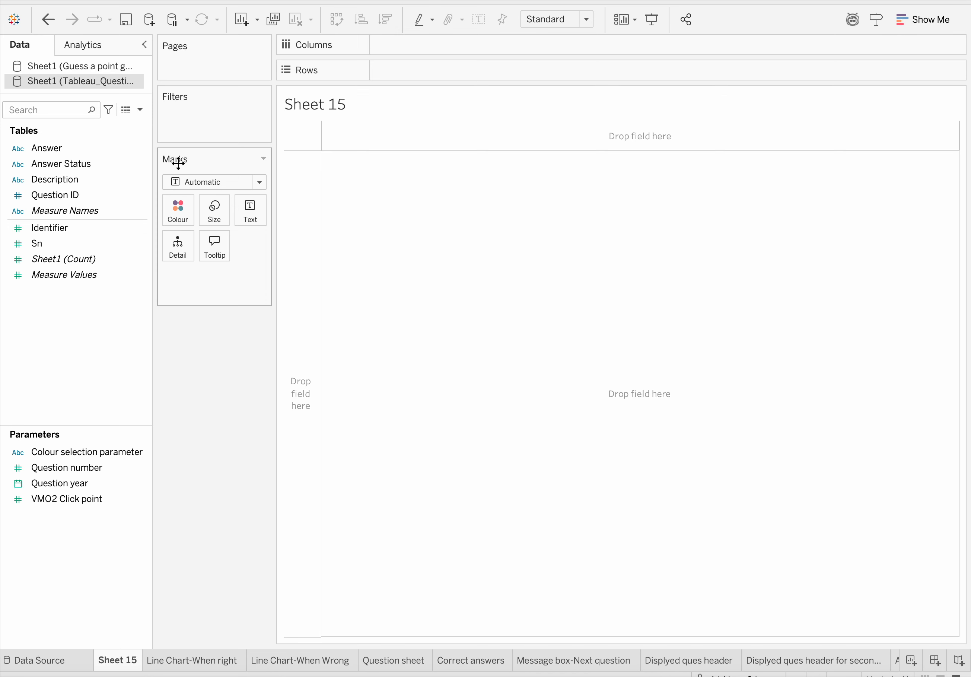
click(143, 196)
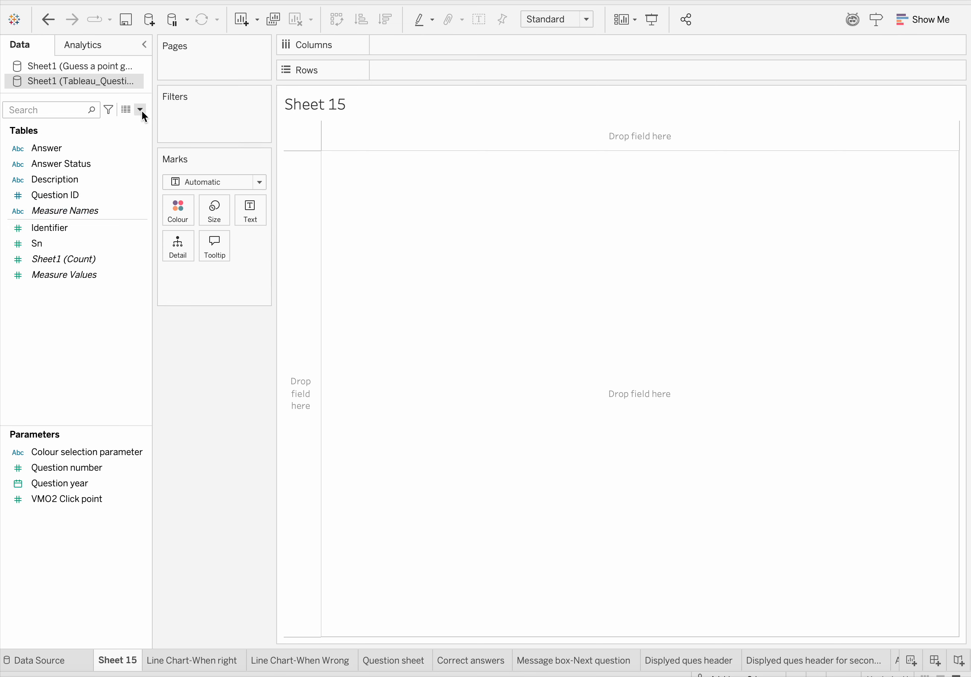
double_click(396, 45)
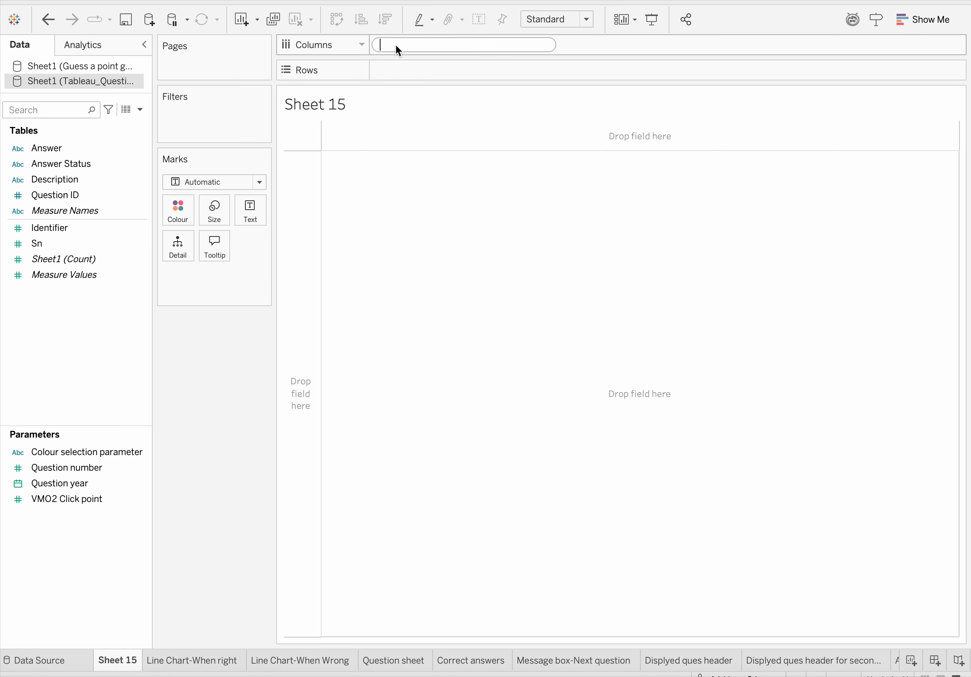
text(0)
key(Return)
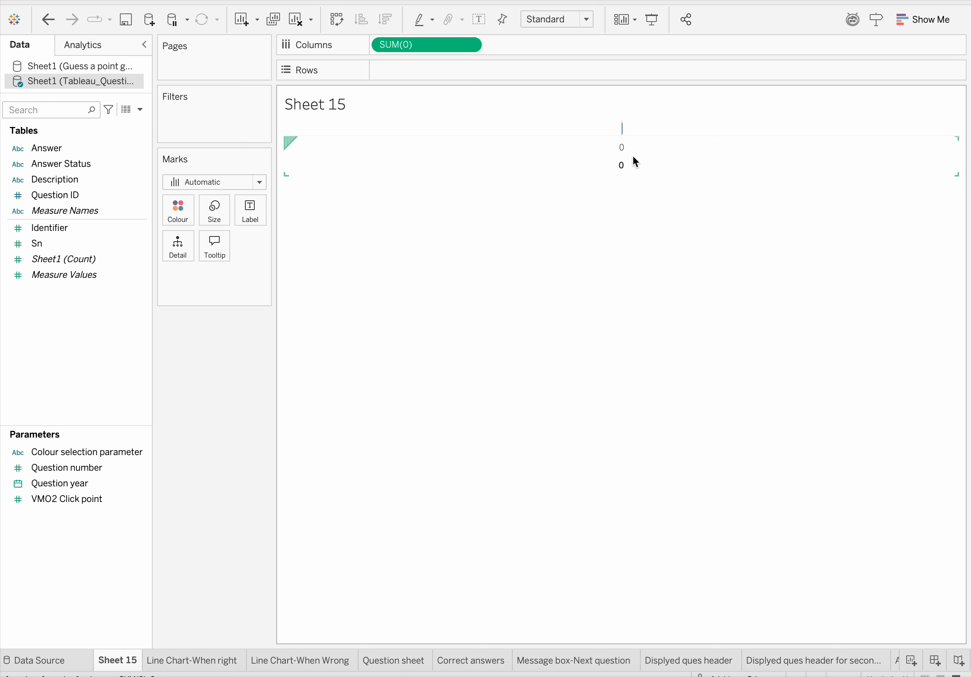
double_click(706, 38)
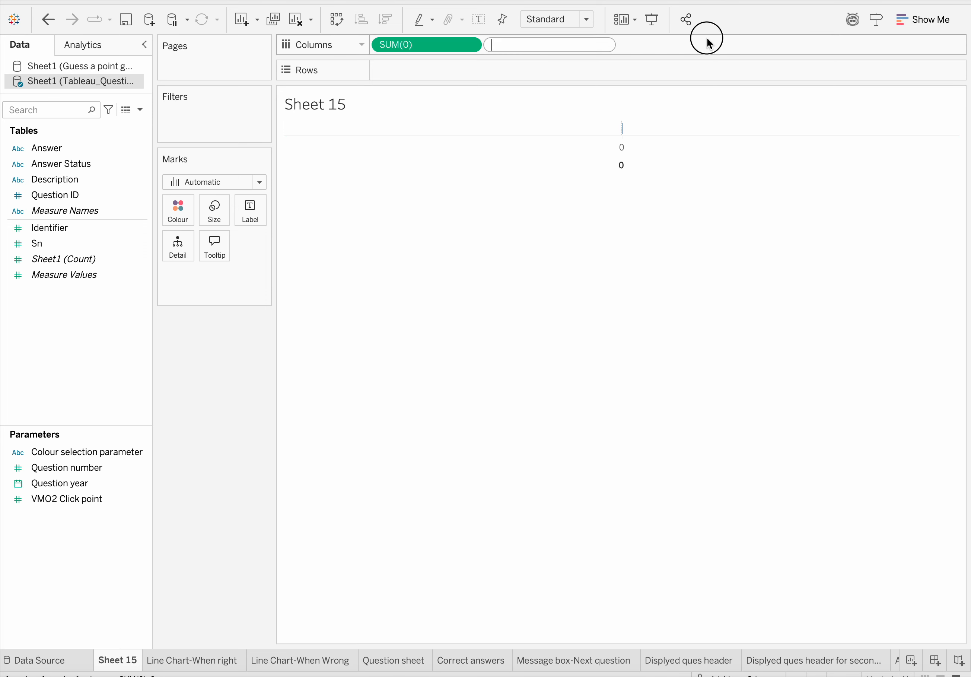
text(0)
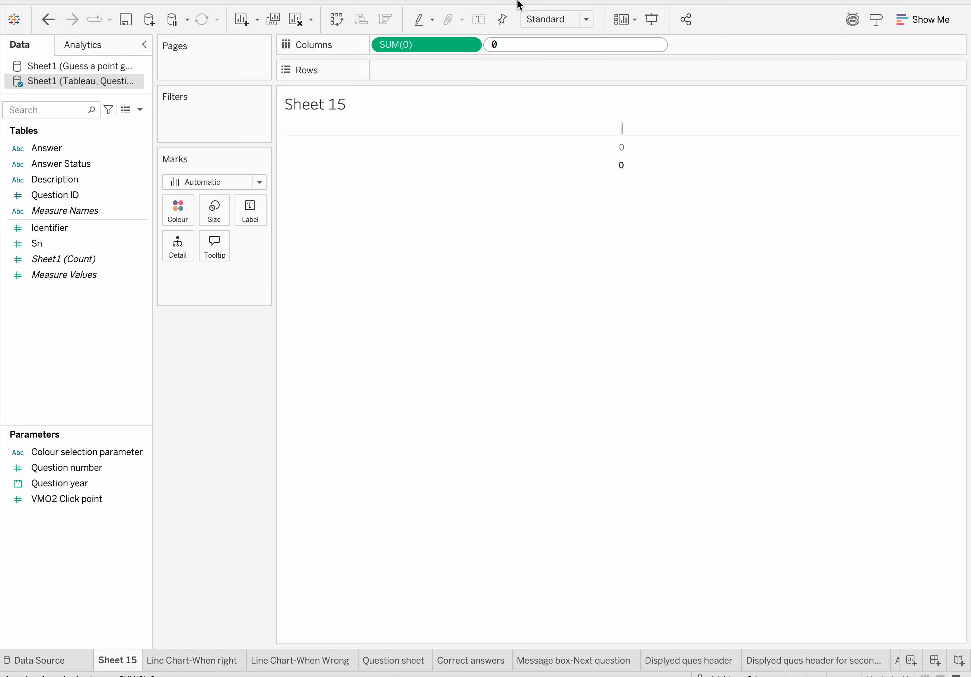
key(Return)
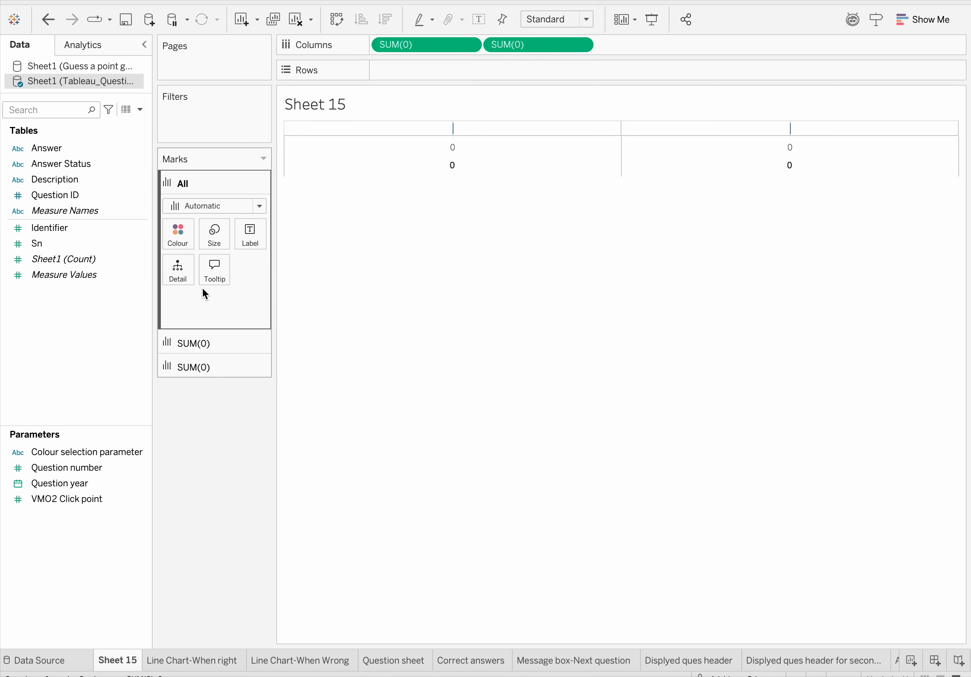
click(199, 367)
click(213, 351)
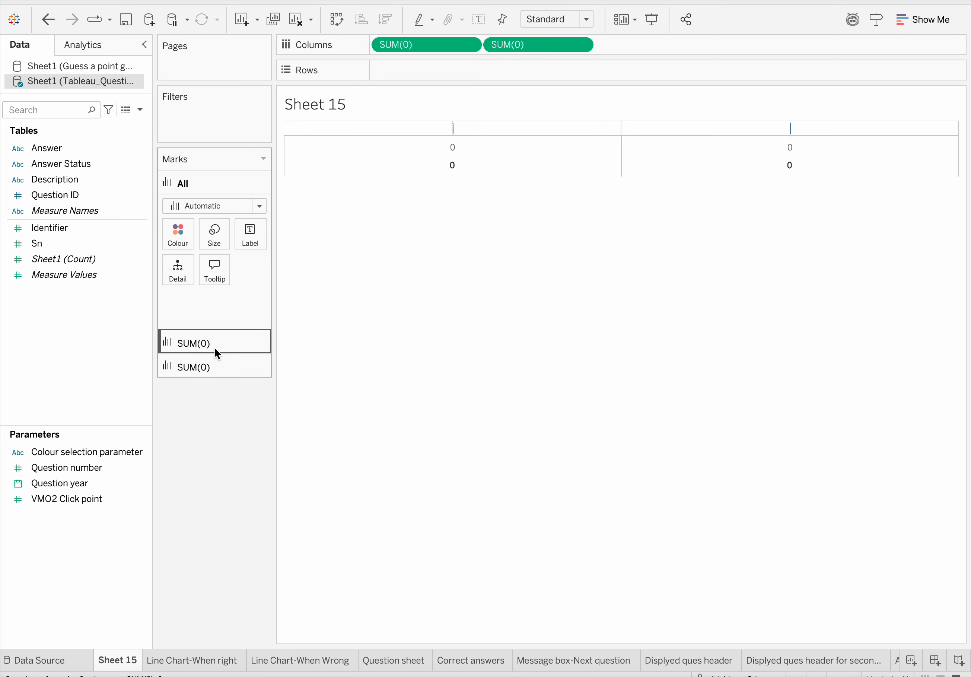
click(188, 290)
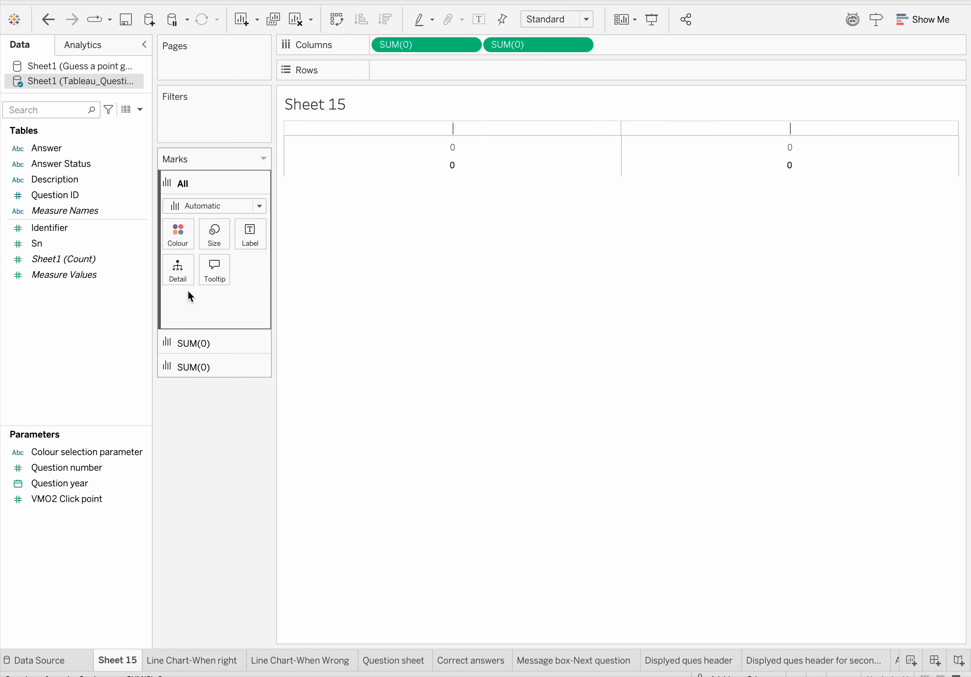
click(214, 346)
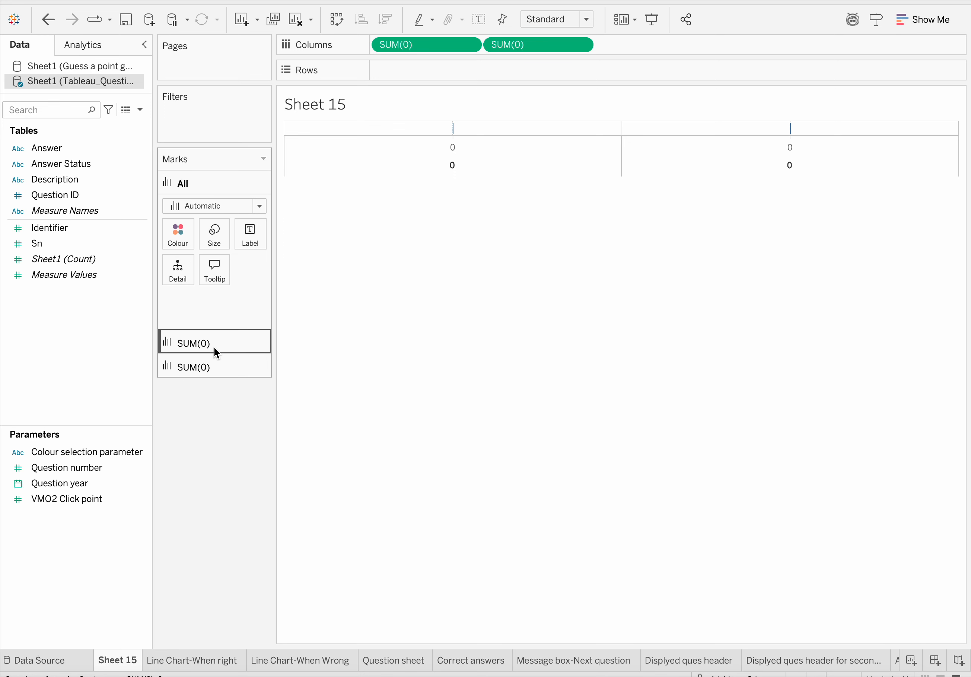
click(226, 359)
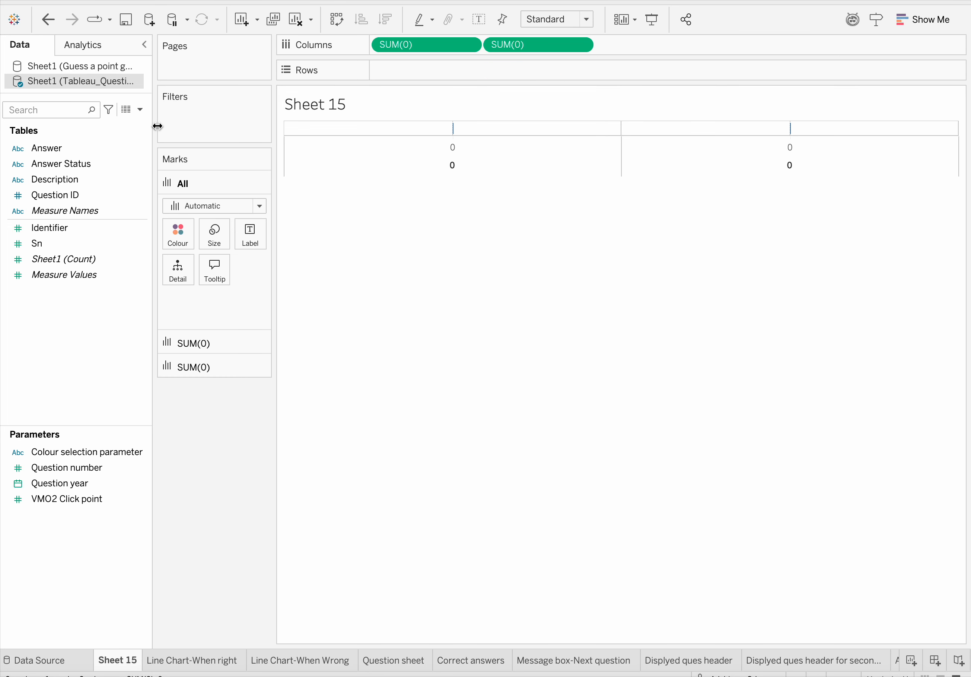
click(140, 110)
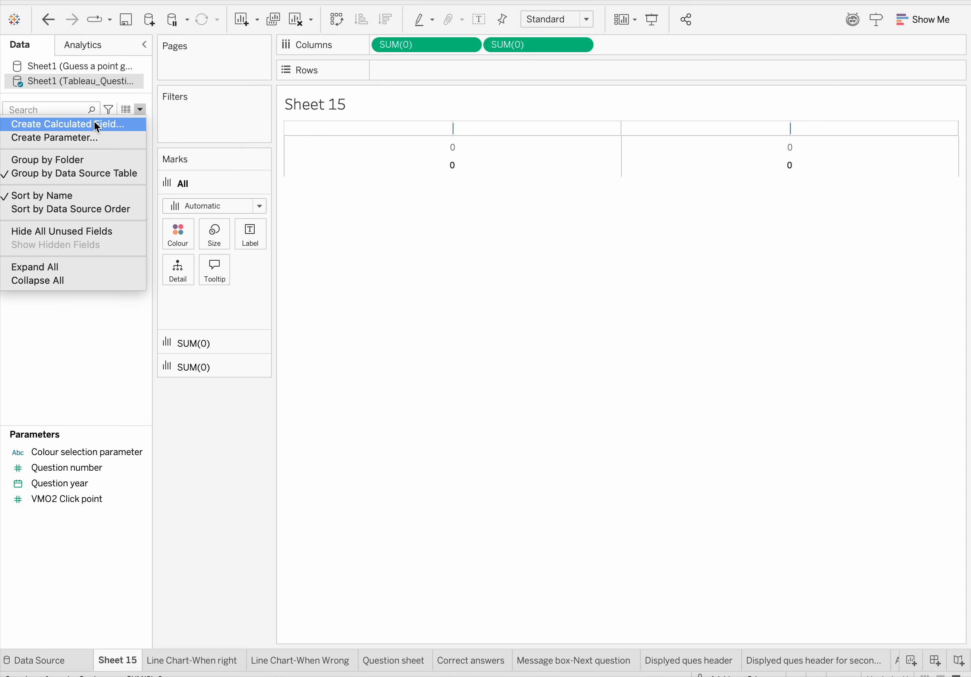
click(97, 126)
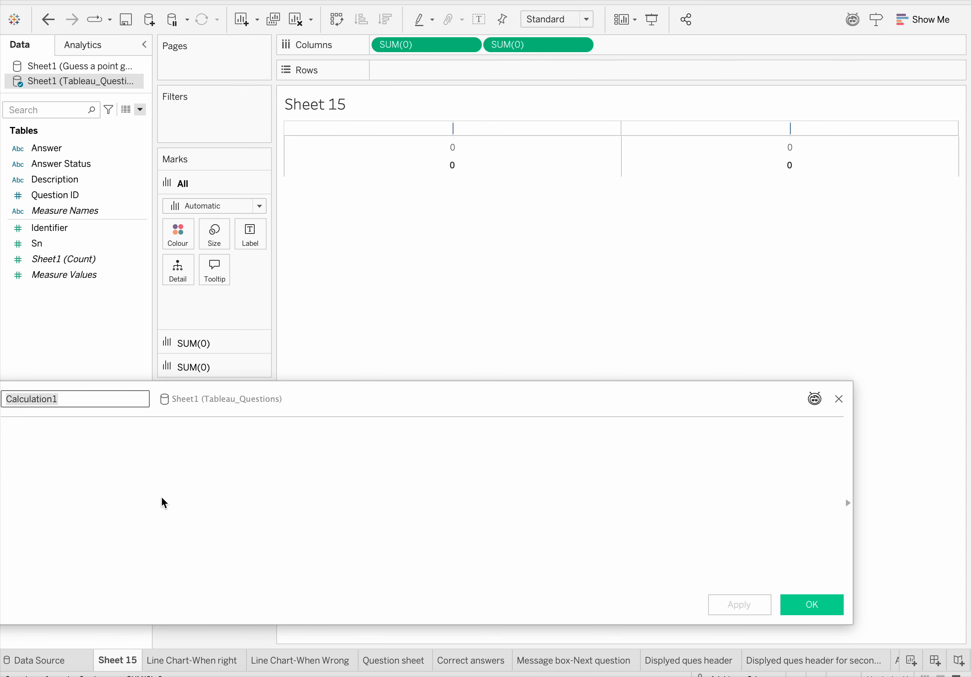
text(Hig)
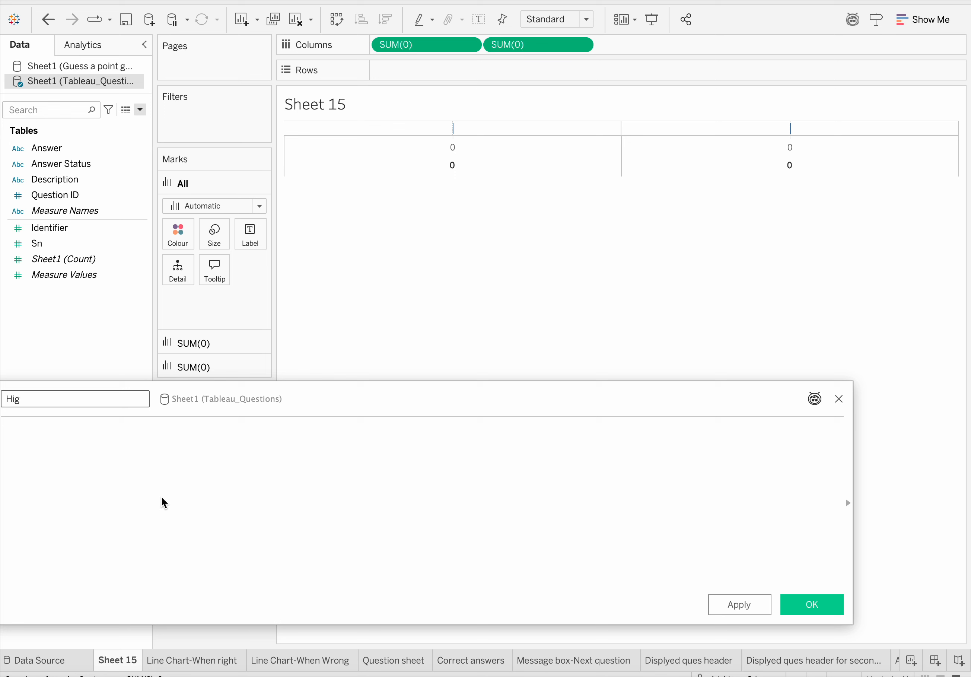
text(hlight)
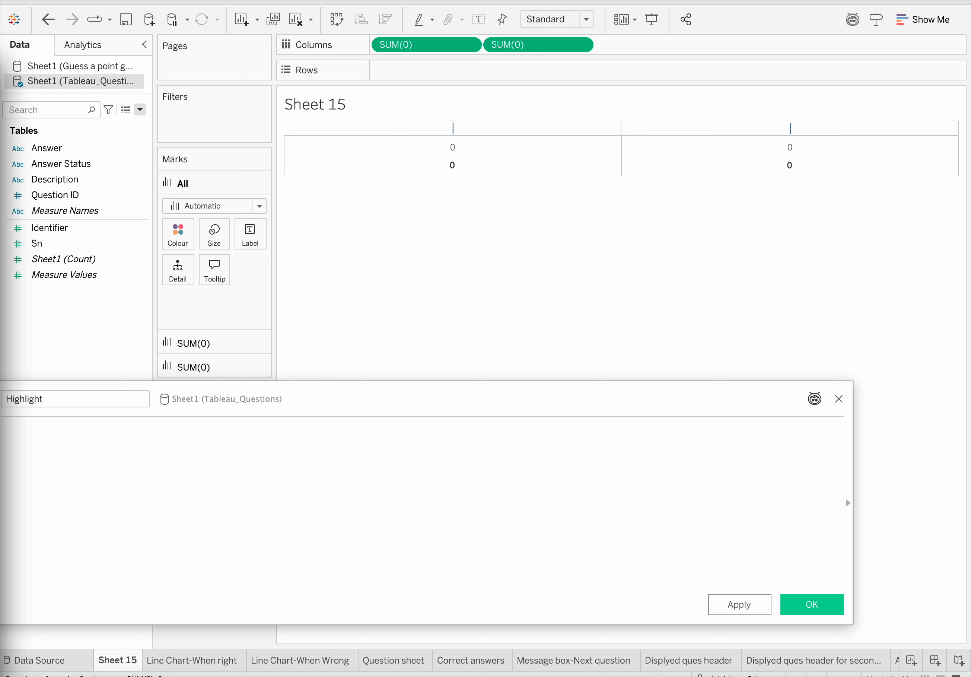
click(72, 457)
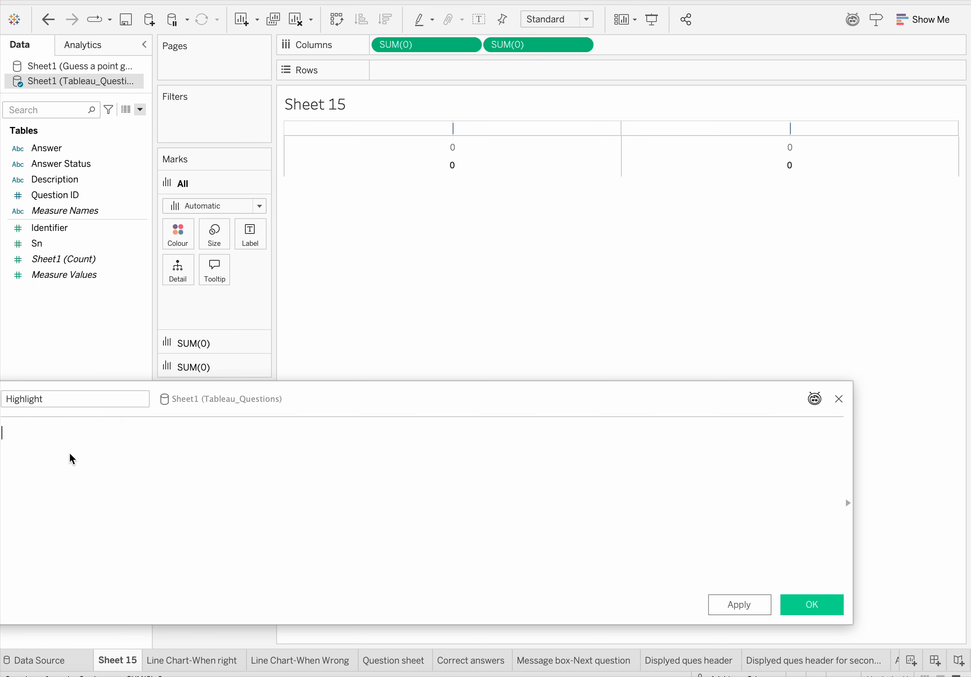
text(IF  CONTAINS([Colour selection parameter],[Question]) THEN REPLACE([Colour selection parameter],[Question]+ ',', '') ELSE [Colour selection parameter] + [Question] + ',' END))
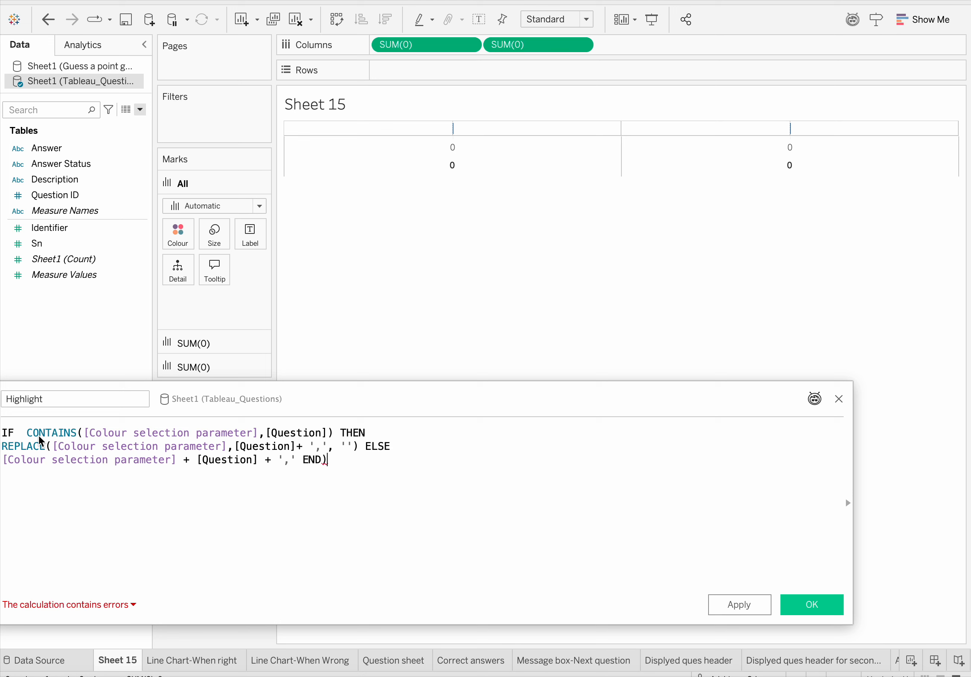
text())
key(BackSpace)
click(151, 433)
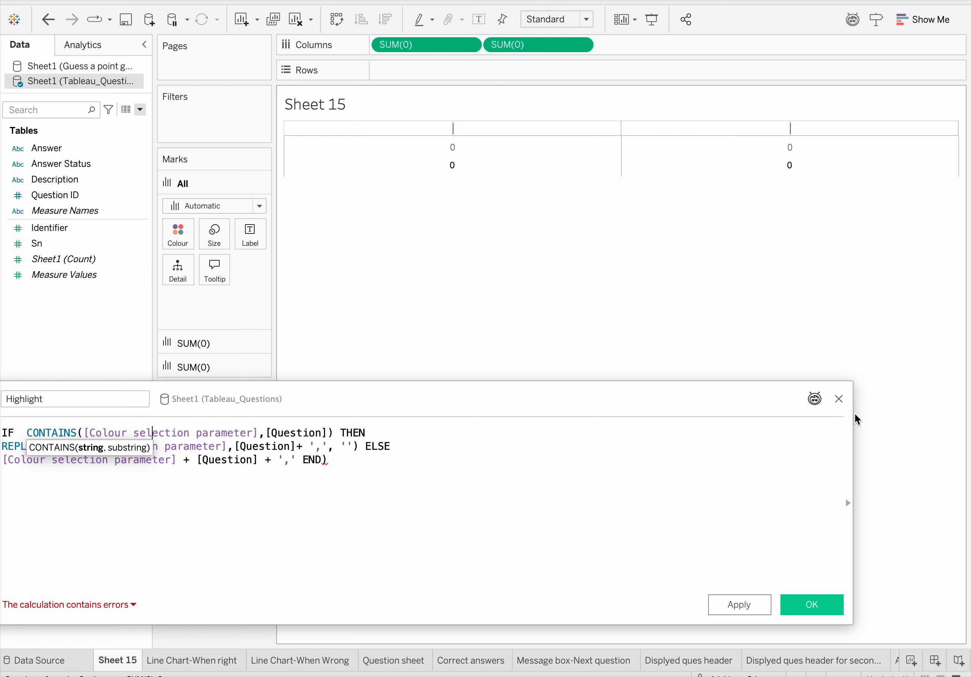
click(839, 399)
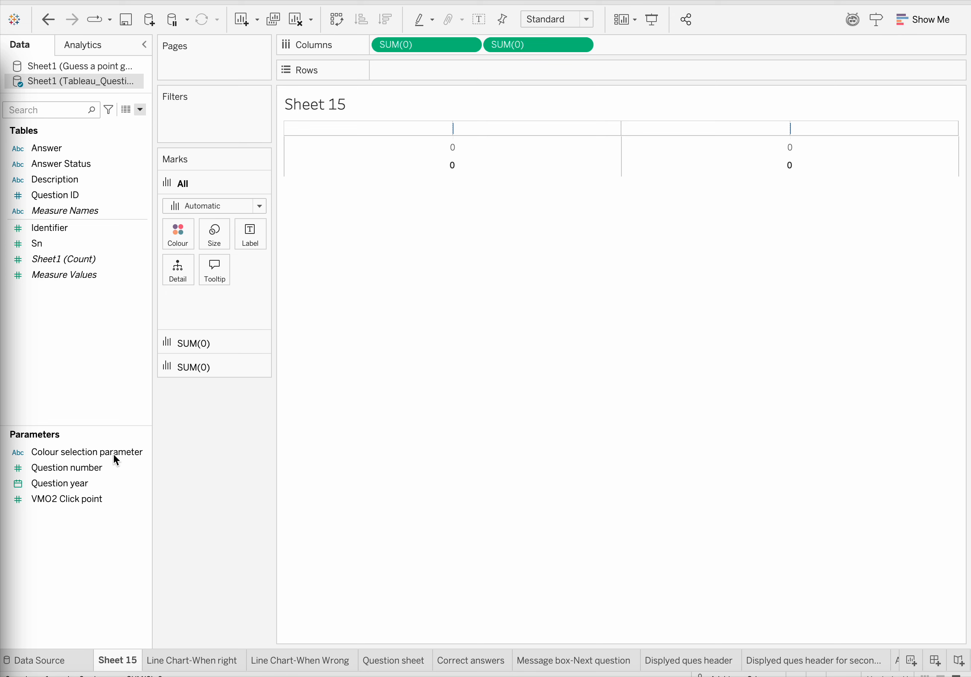
click(140, 109)
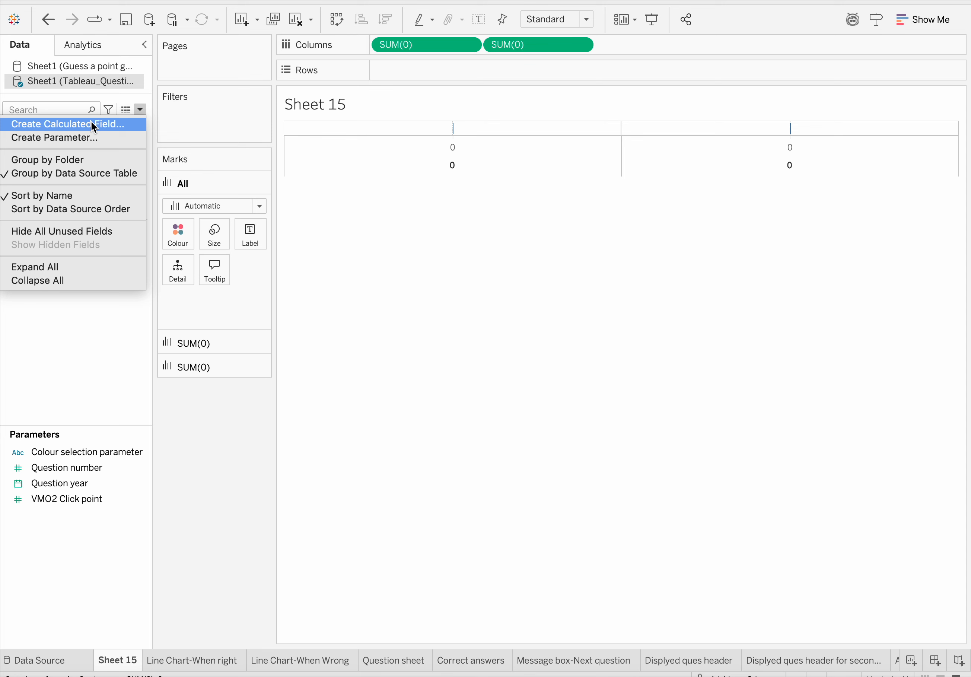
click(93, 124)
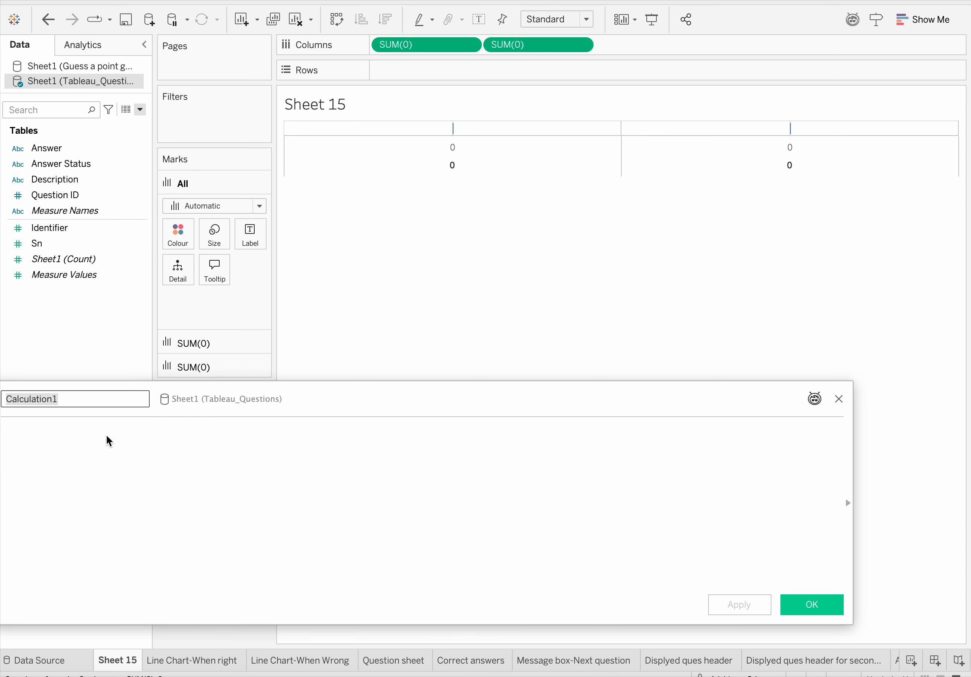
text(st)
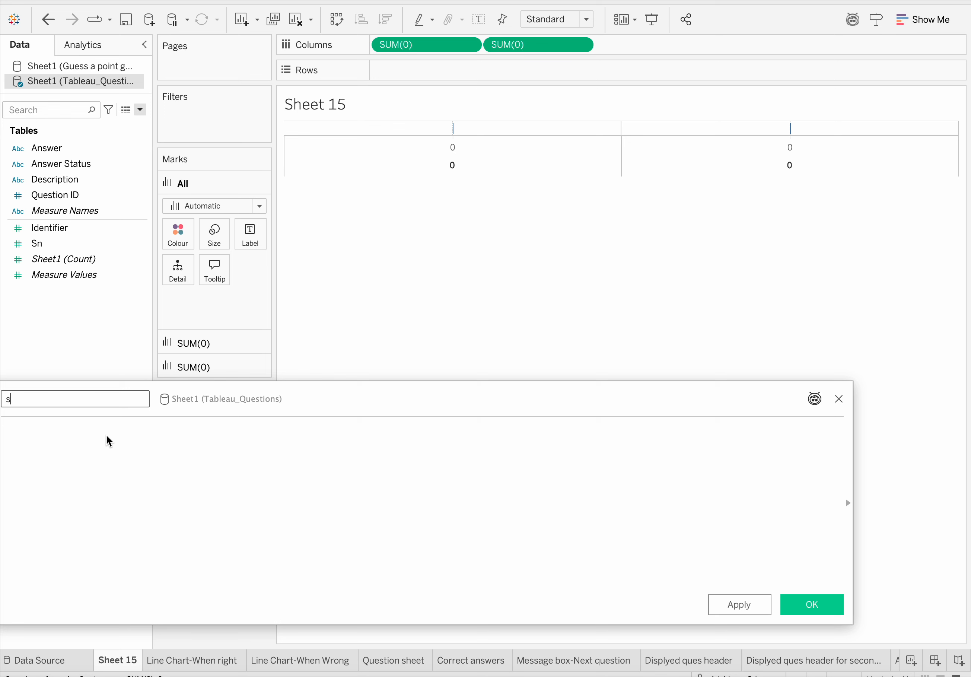
key(BackSpace)
key(BackSpace)
text(question string)
click(72, 472)
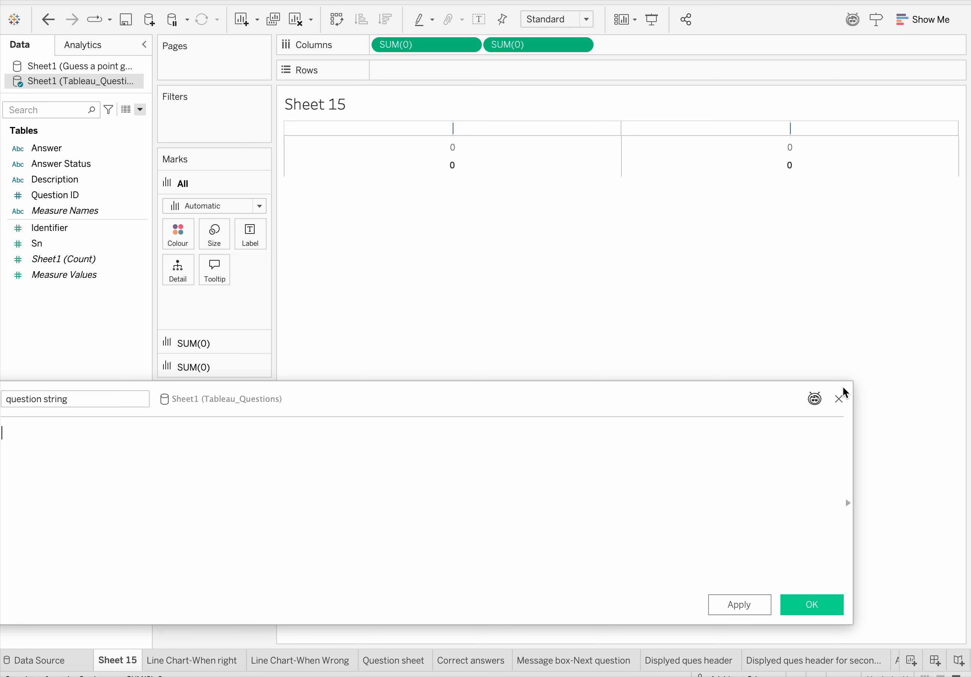
click(839, 399)
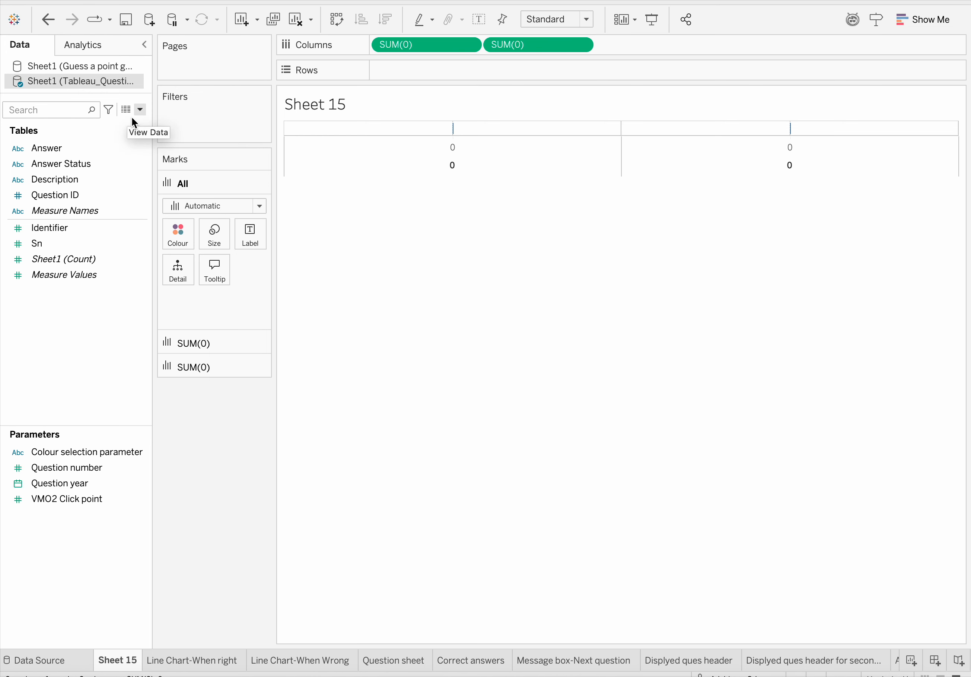
Create a parameter named Question String with the String data type.
click(139, 109)
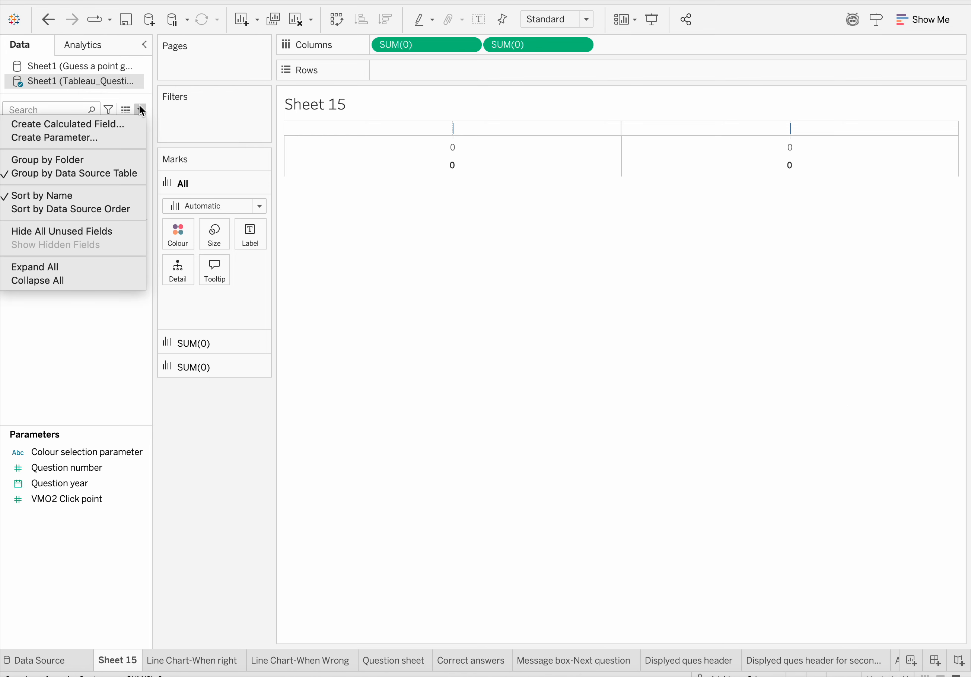
click(86, 137)
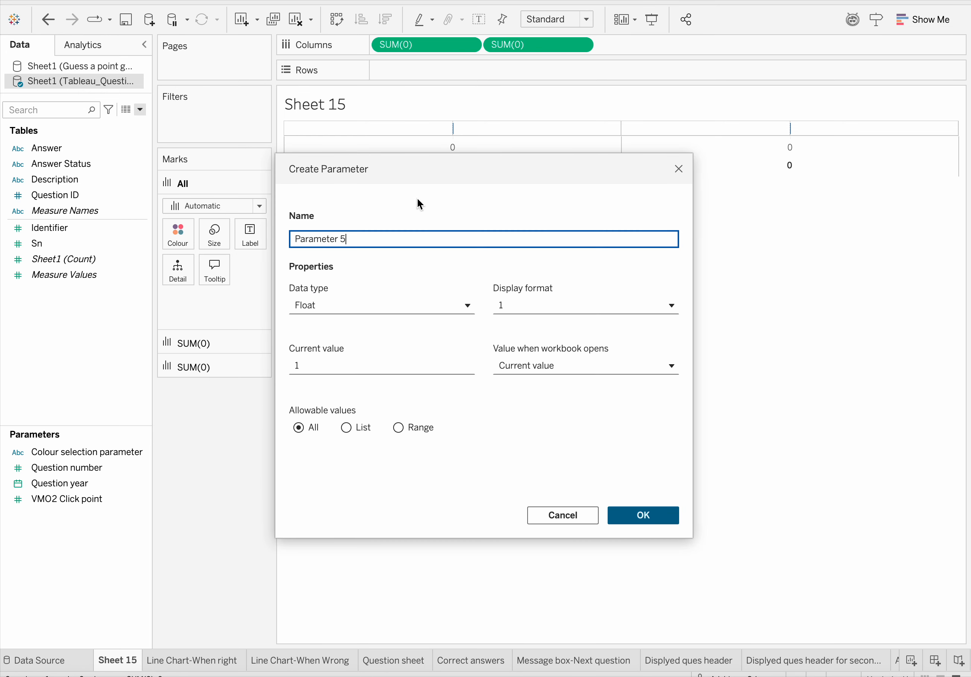
drag(360, 238, 288, 239)
text(Question String)
click(357, 305)
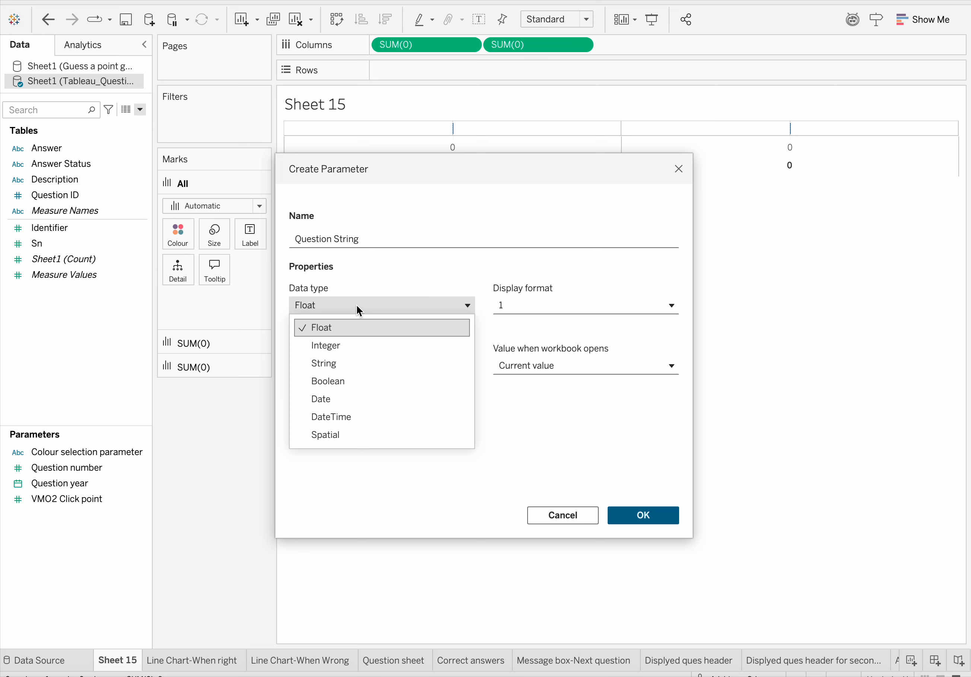
click(317, 364)
click(318, 367)
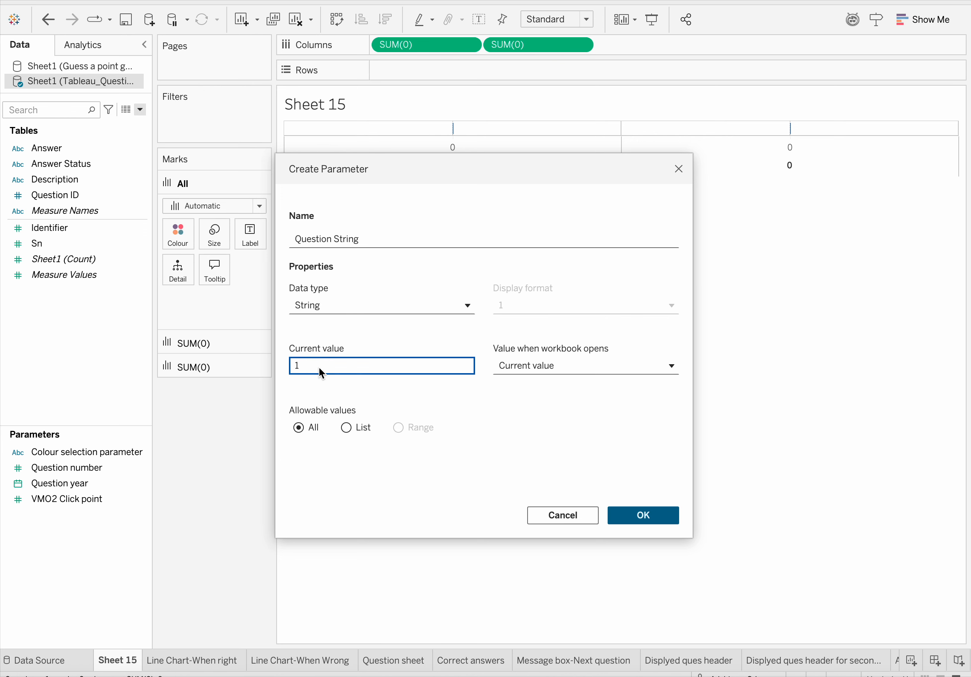
click(645, 515)
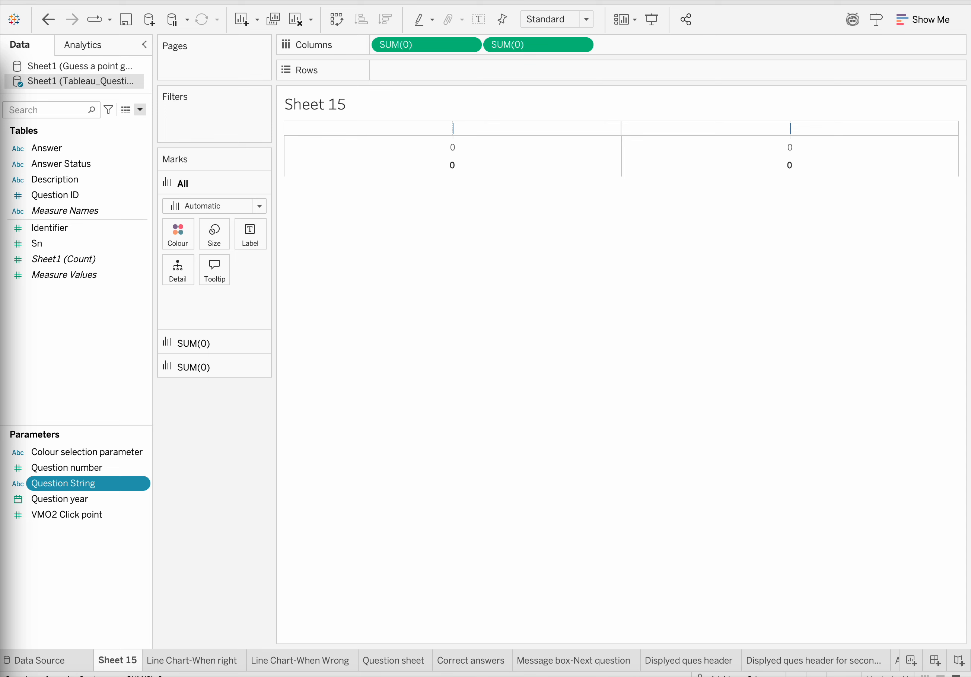
Start a calculated field named select with the formula (CONTAINS([Colour selection parameter],[Question])).
click(141, 109)
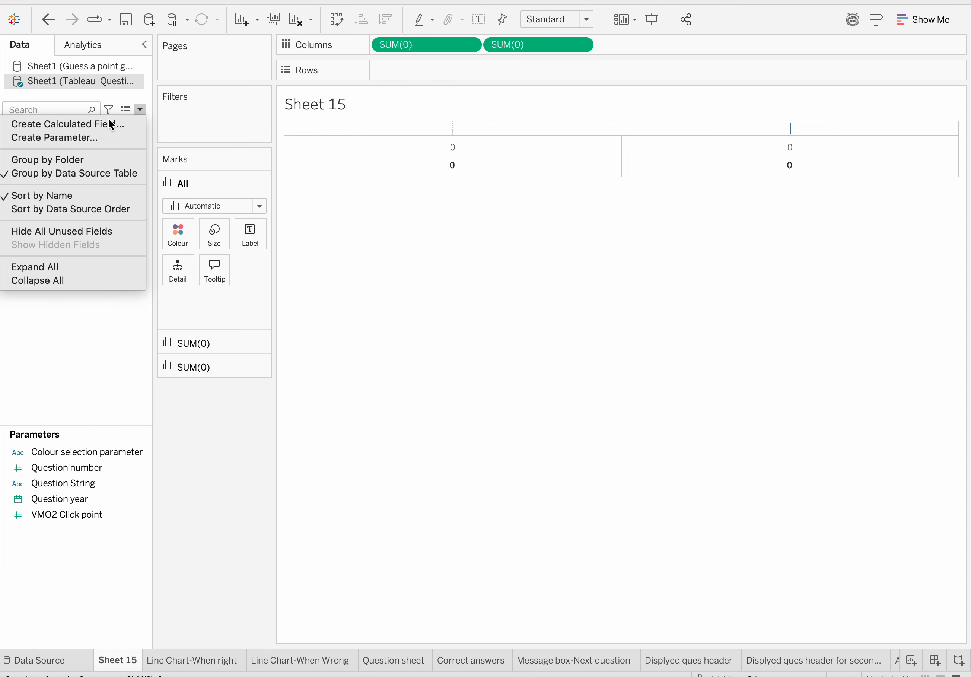
click(88, 123)
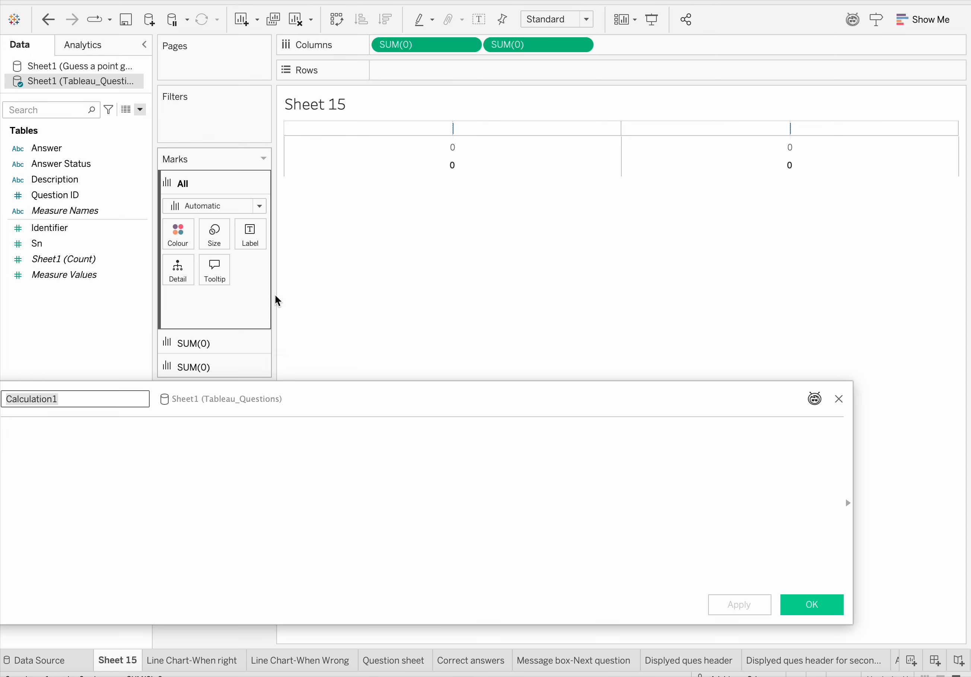
click(255, 466)
text((CONTAINS([Colour selection parameter],[Question])))
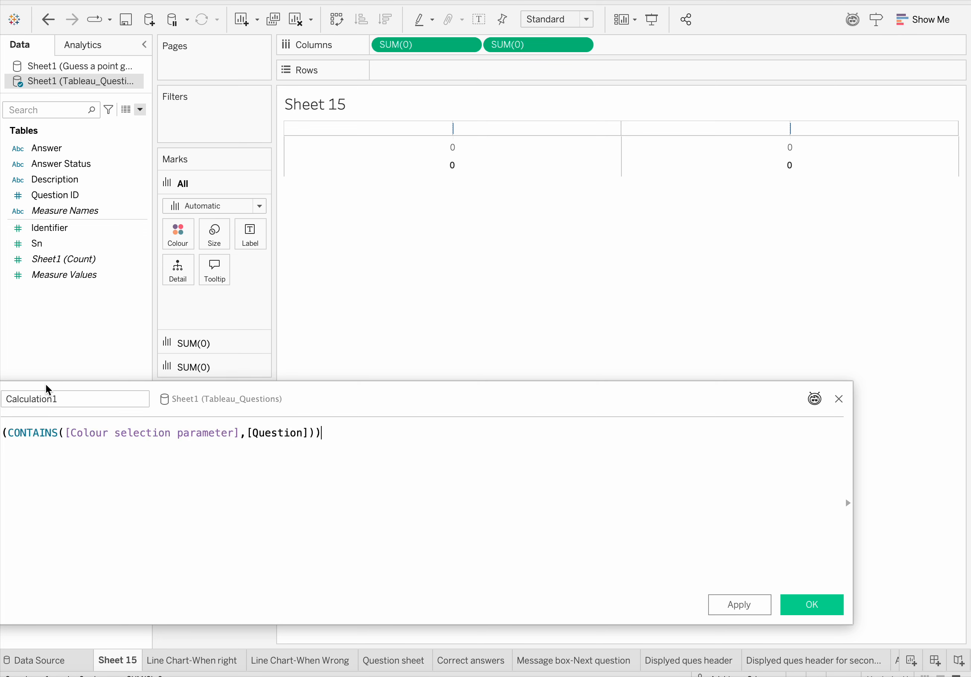
double_click(63, 397)
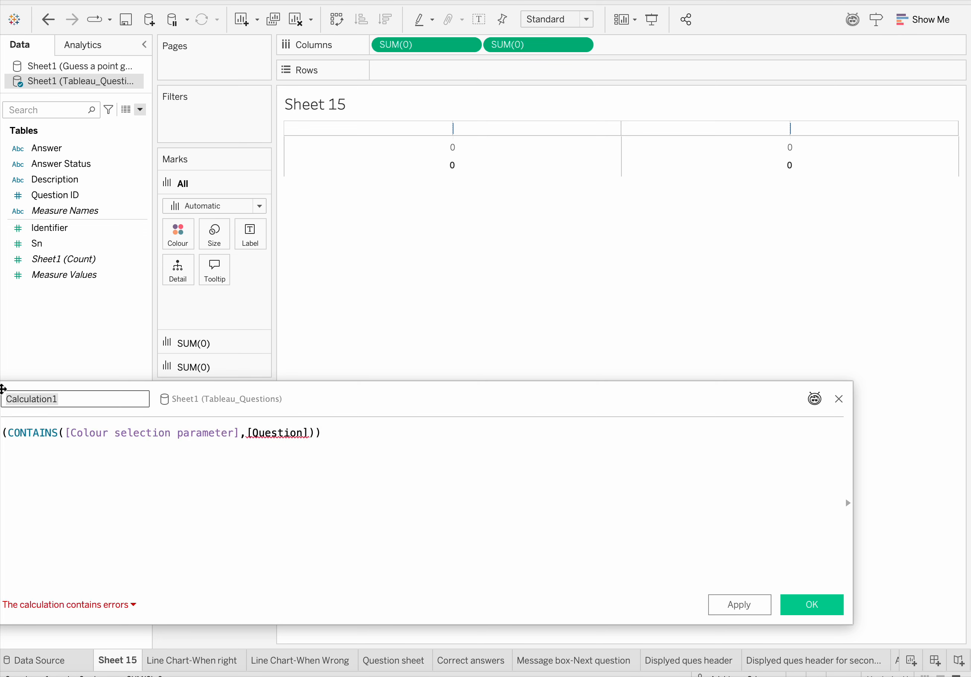
text(select)
Replace [Question] with the [Description] field in the select calculation's CONTAINS formula.
click(308, 434)
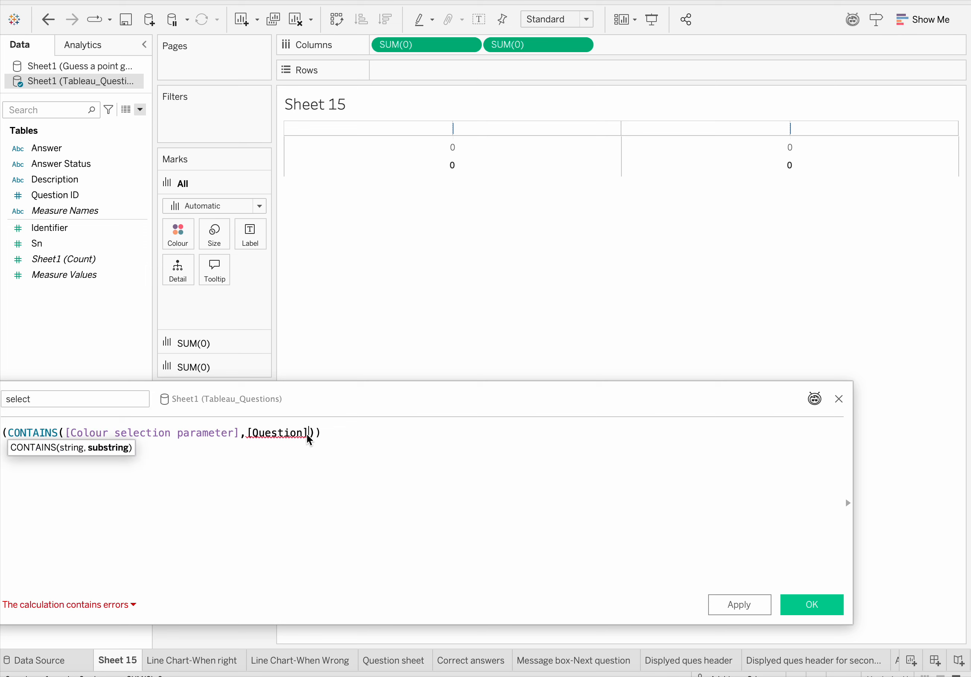
click(246, 433)
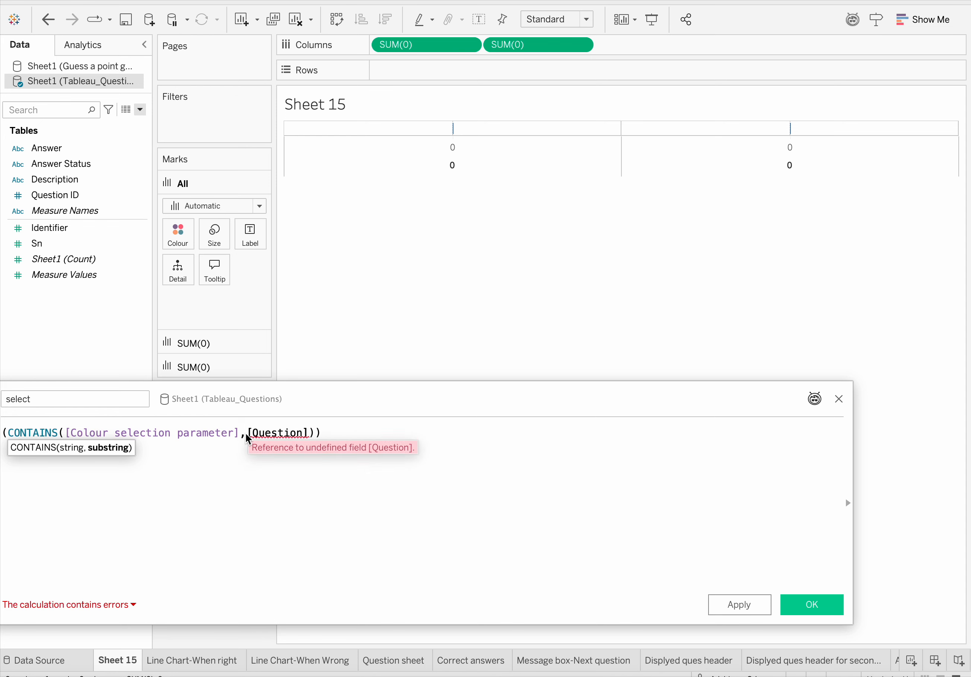
drag(247, 433, 307, 429)
text(de)
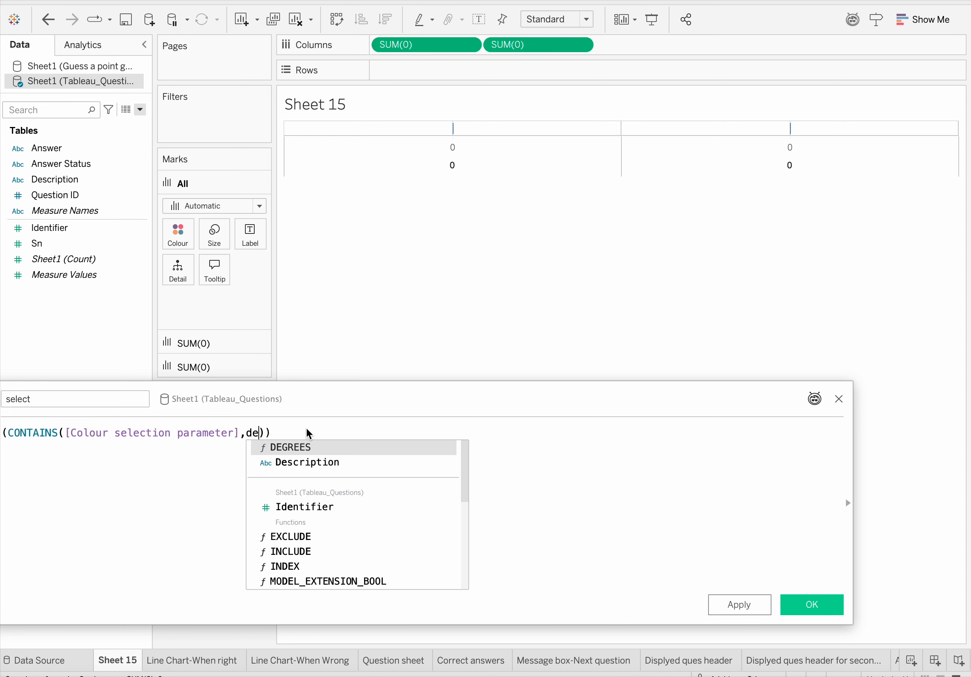
click(315, 464)
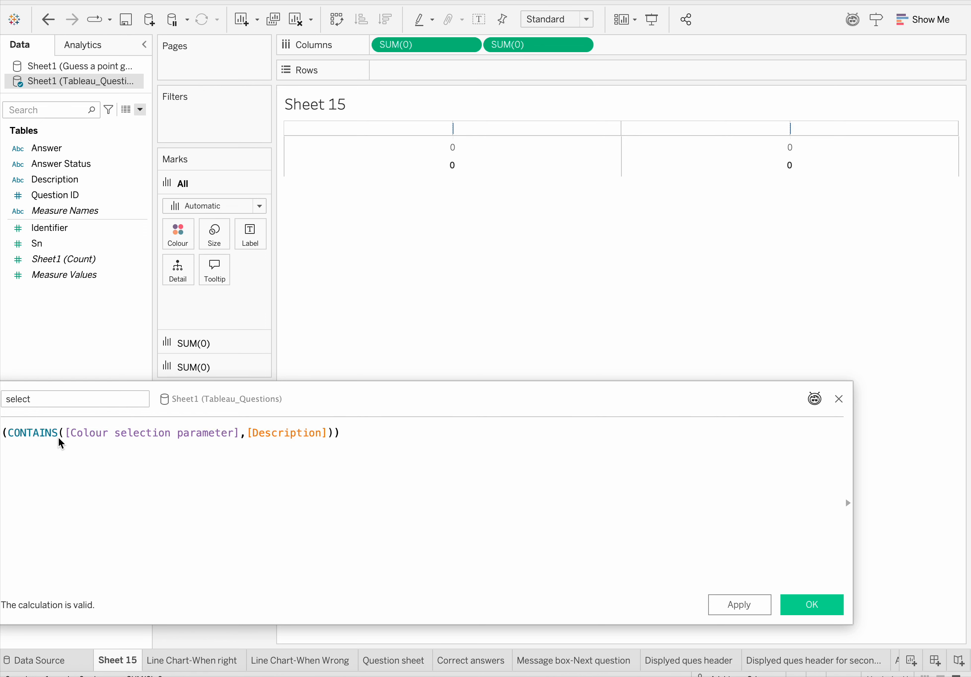
Capitalise the calculated field's name to Select and save the calculation.
key(BackSpace)
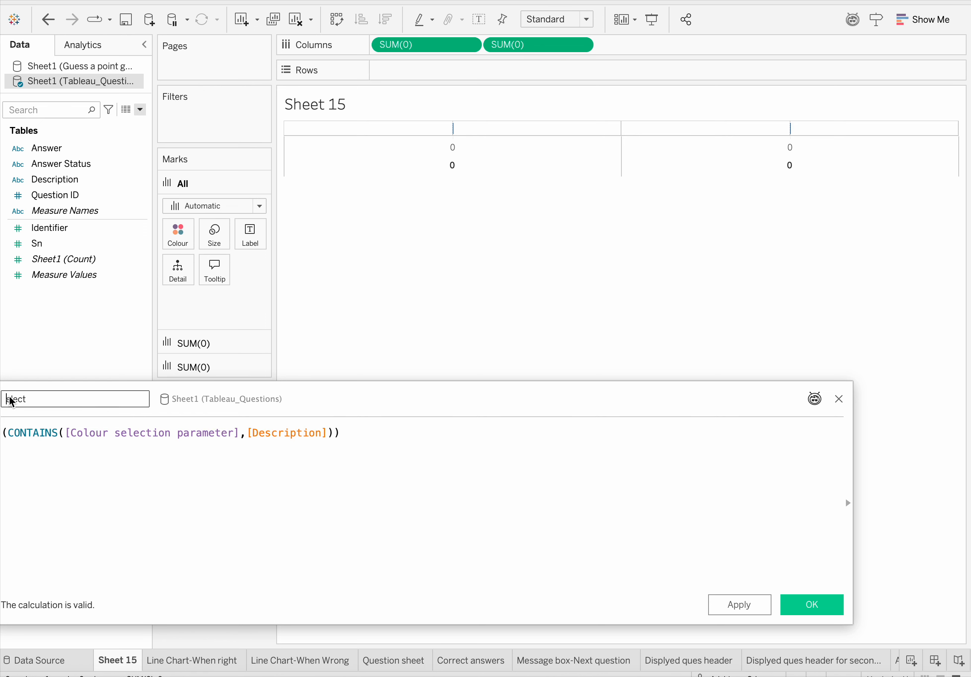
text(S)
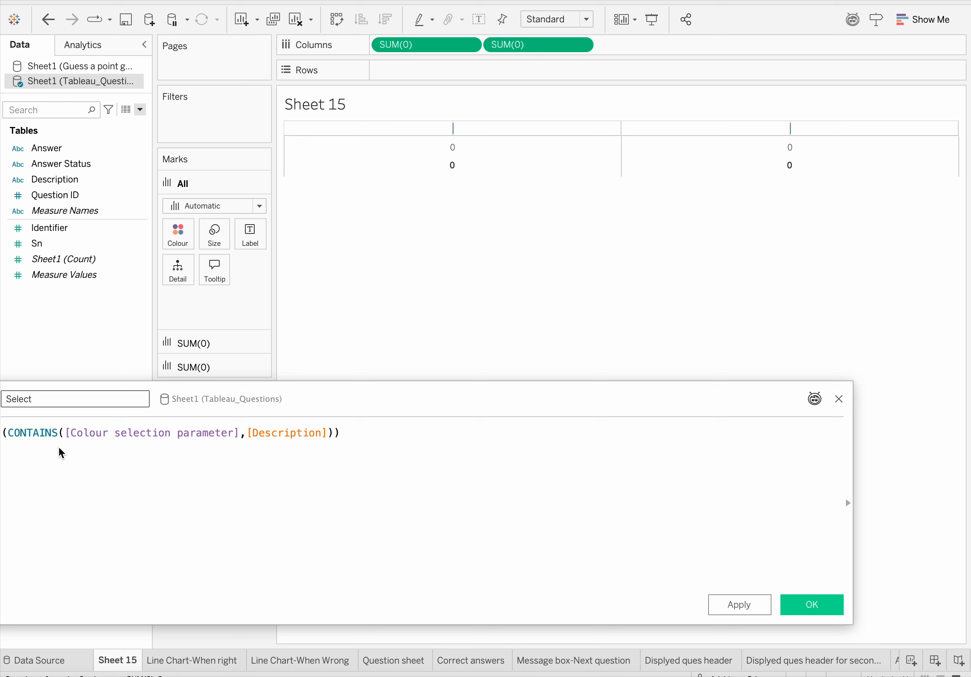
click(61, 447)
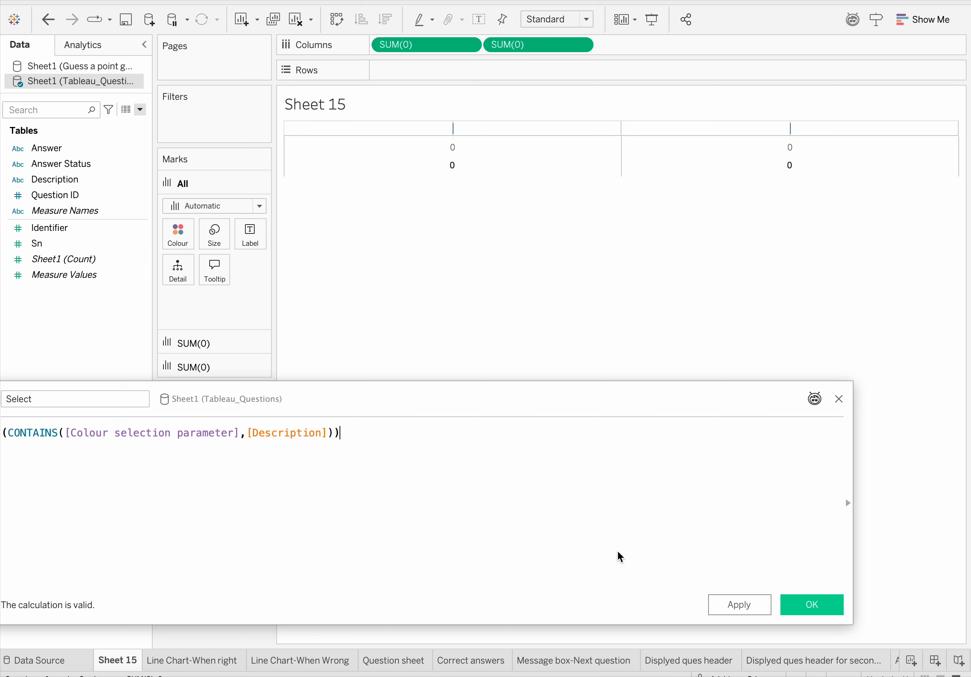
click(815, 603)
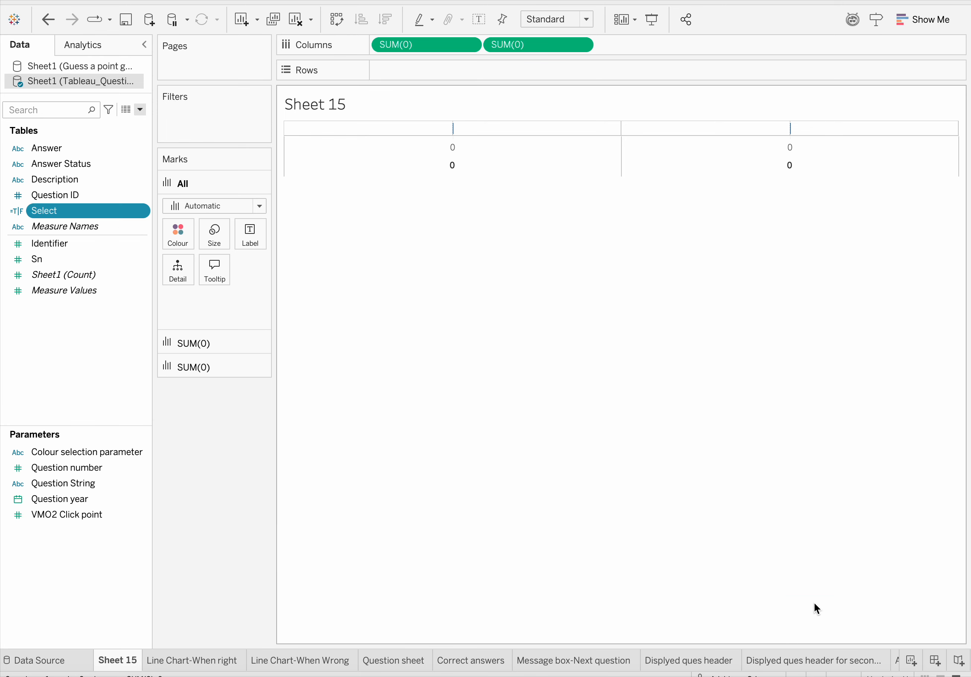
Start a calculated field named Highlight with IF CONTAINS([Colour selection parameter],[Question]) THEN REPLACE([Colour selection parameter],[Question]+ ',', '') ELSE [Colour selection parameter] + [Question] + ',' END).
click(140, 110)
click(90, 124)
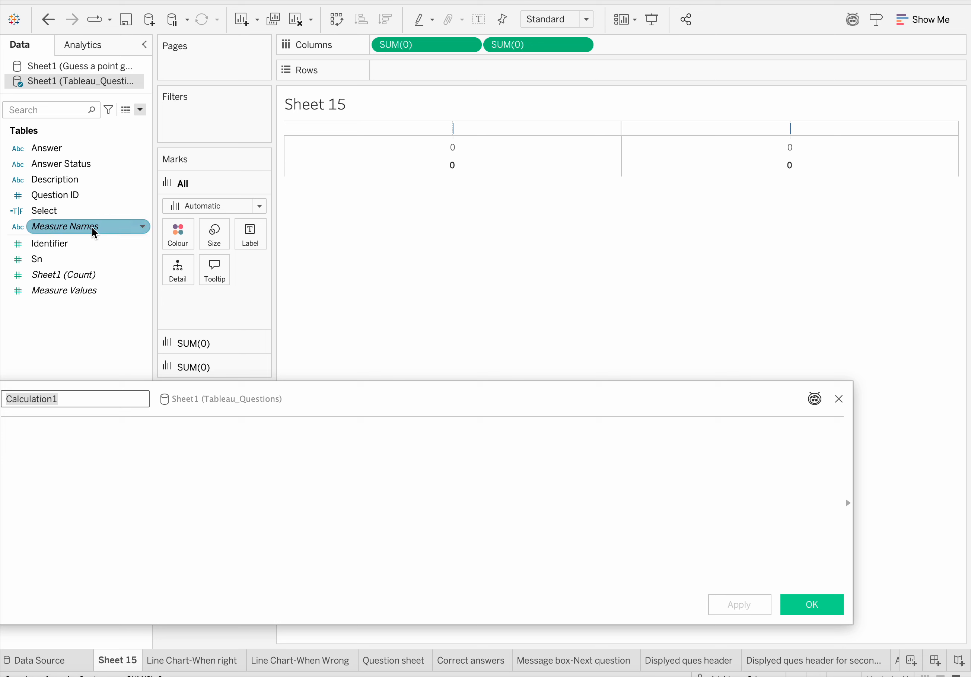
text(Hih)
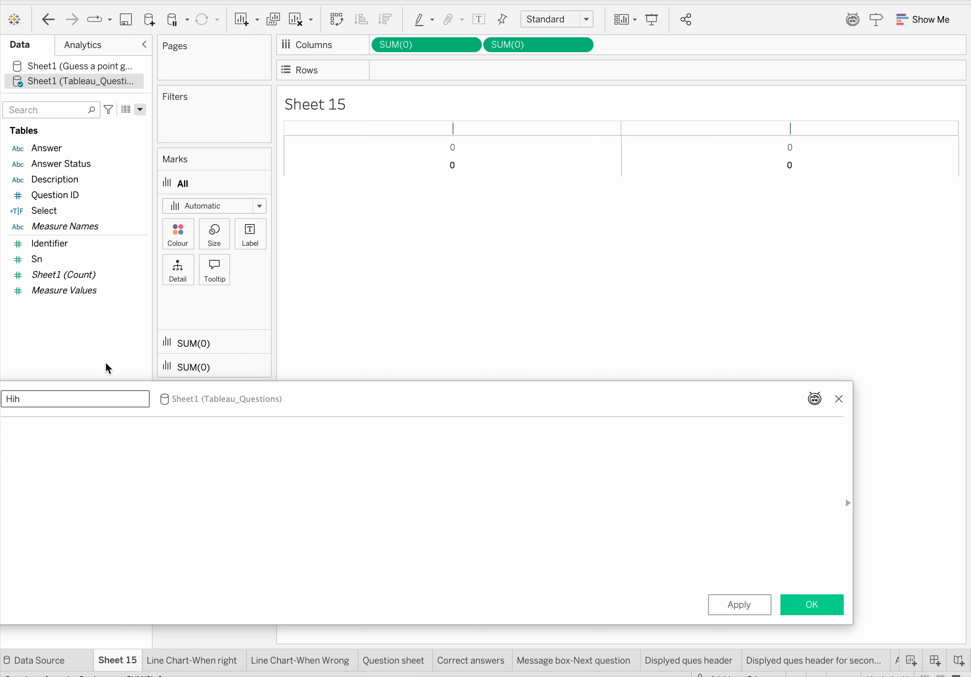
key(BackSpace)
text(ghlight)
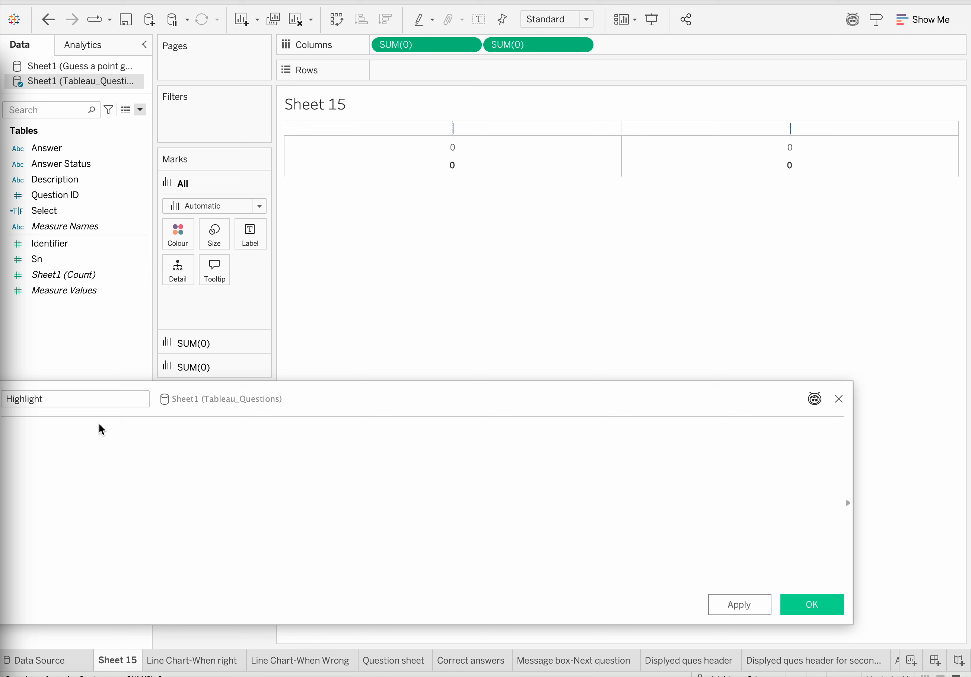
click(101, 442)
text(IF  CONTAINS([Colour selection parameter],[Question]) THEN REPLACE([Colour selection parameter],[Question]+ ',', '') ELSE [Colour selection parameter] + [Question] + ',' END))
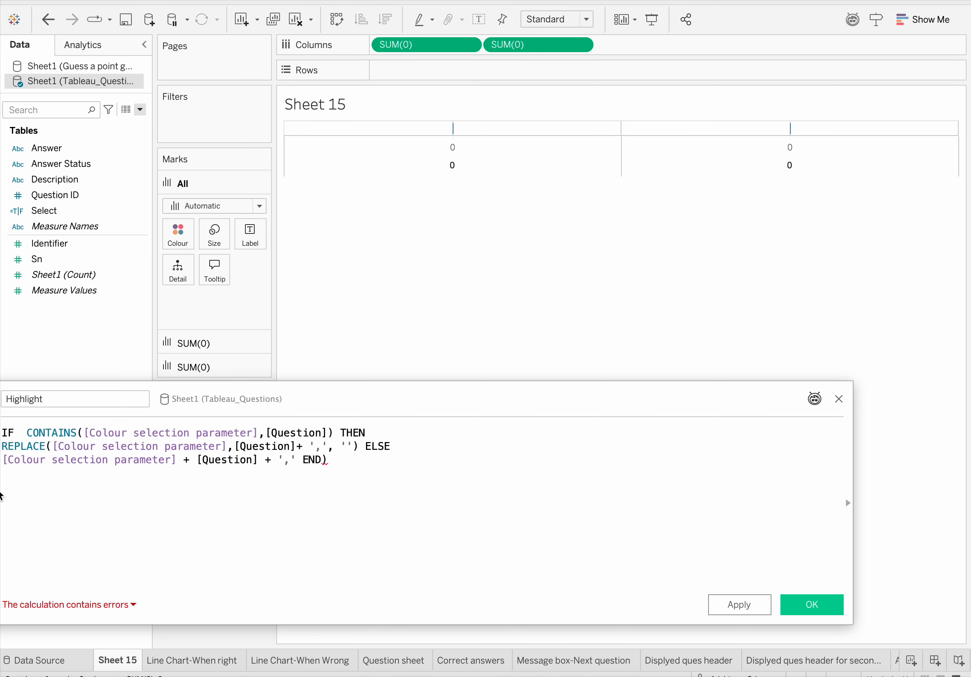
Replace [Question] with [Description] inside the CONTAINS function of the Highlight formula.
click(315, 432)
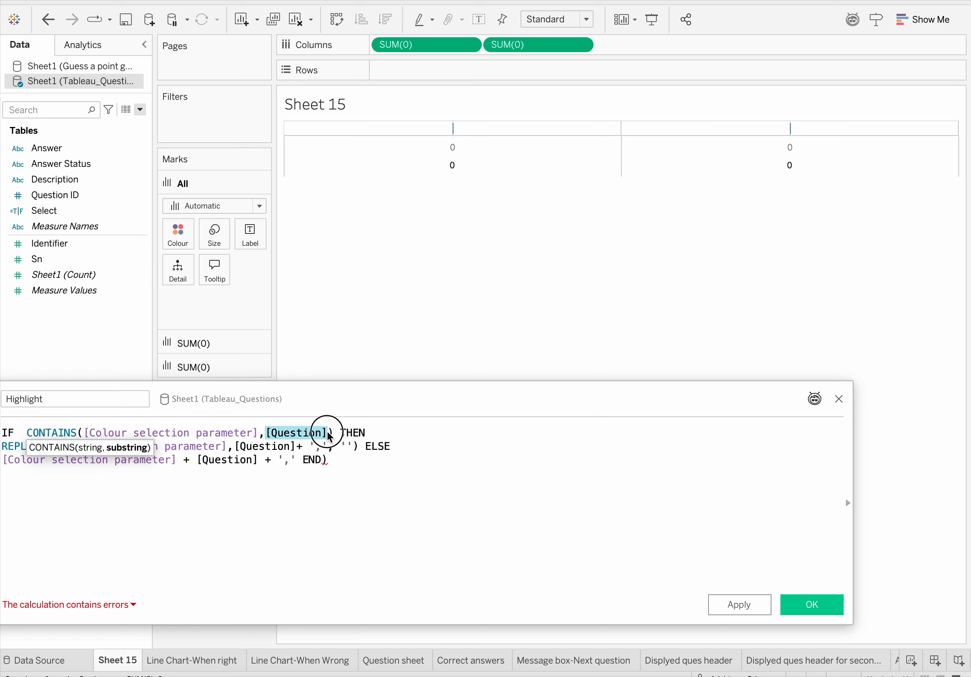
double_click(317, 433)
text(des)
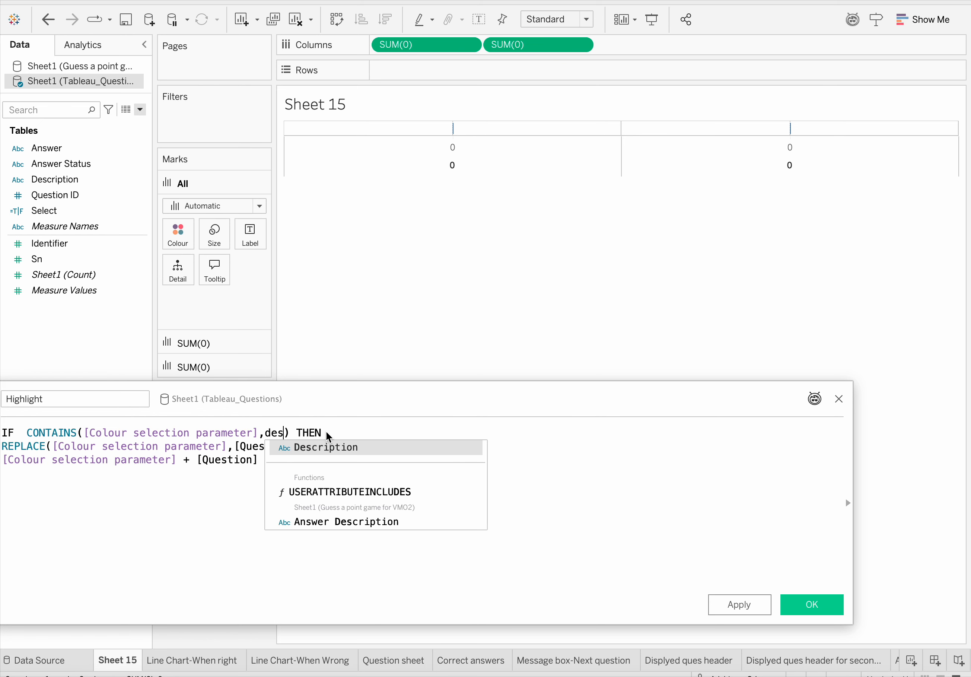
click(332, 447)
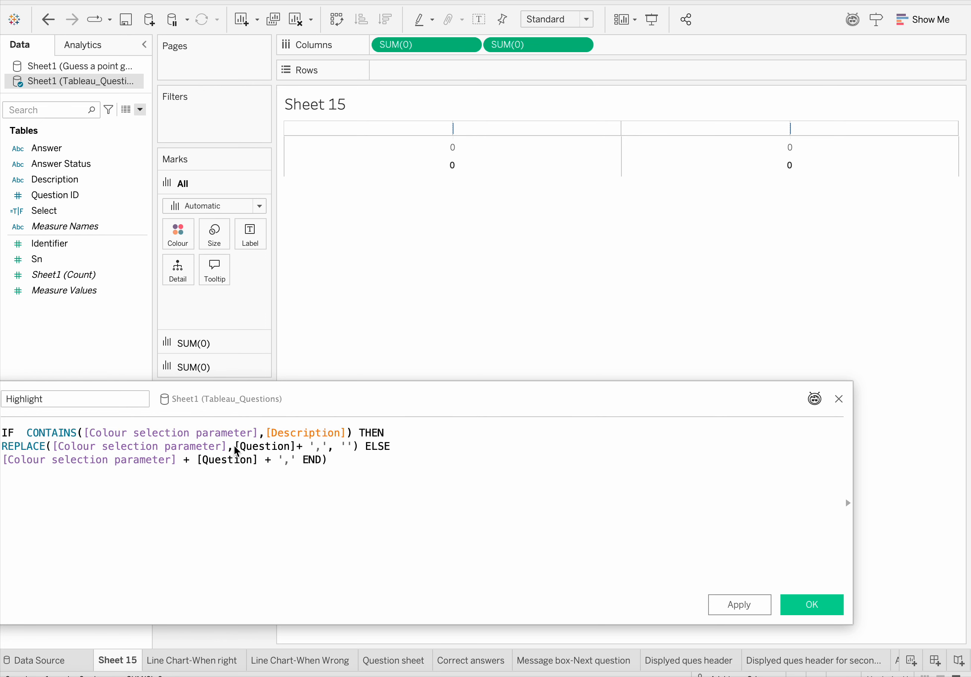
Replace [Question] with [Description] inside the REPLACE function of the Highlight formula.
drag(236, 447, 296, 449)
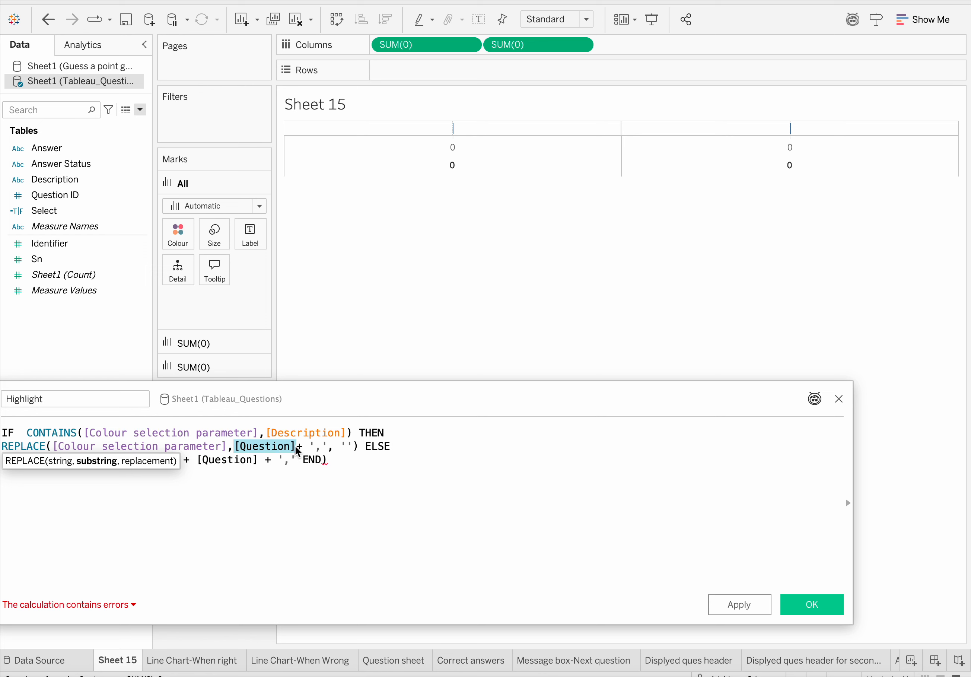
text(d)
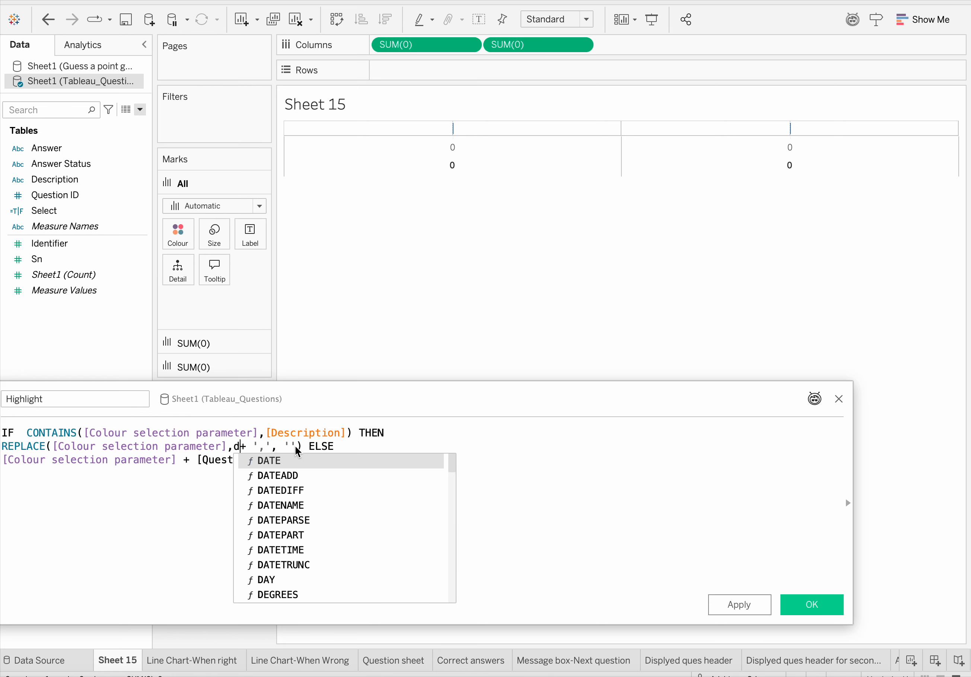
key(BackSpace)
text(IF  CONTAINS([Colour selection parameter],[Question]) THEN REPLACE([Colour selection parameter],[Question]+ ',', '') ELSE [Colour selection parameter] + [Question] + ',' END))
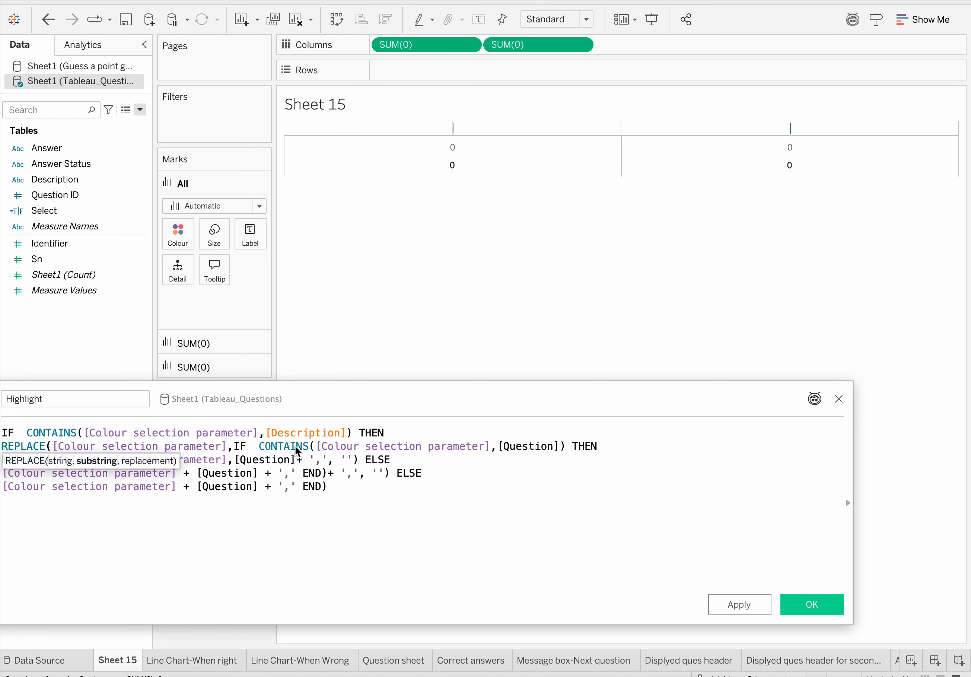
key(ctrl+z)
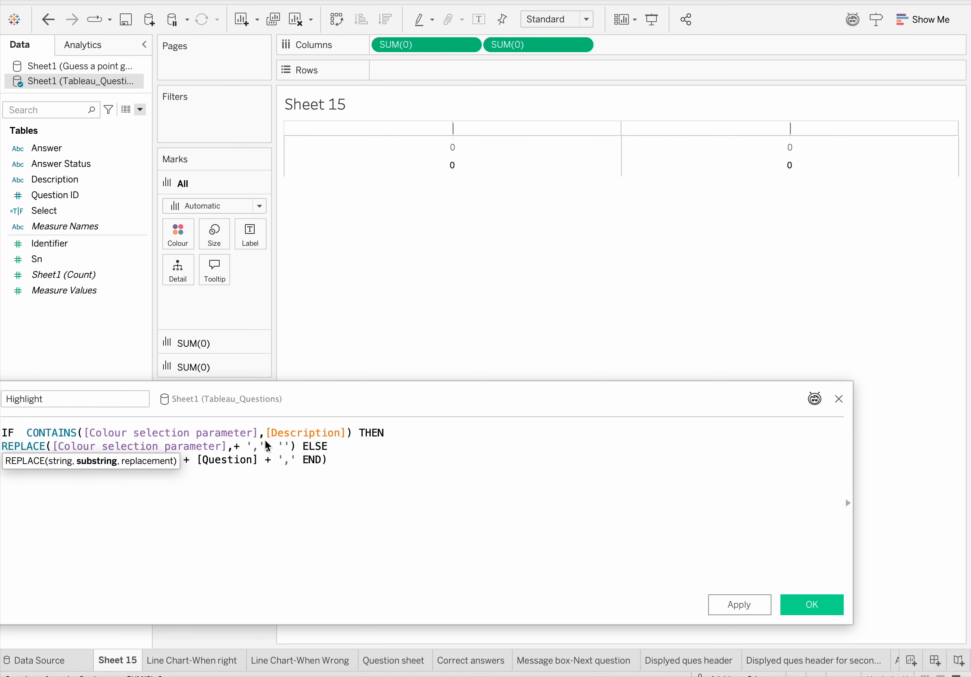
text(de)
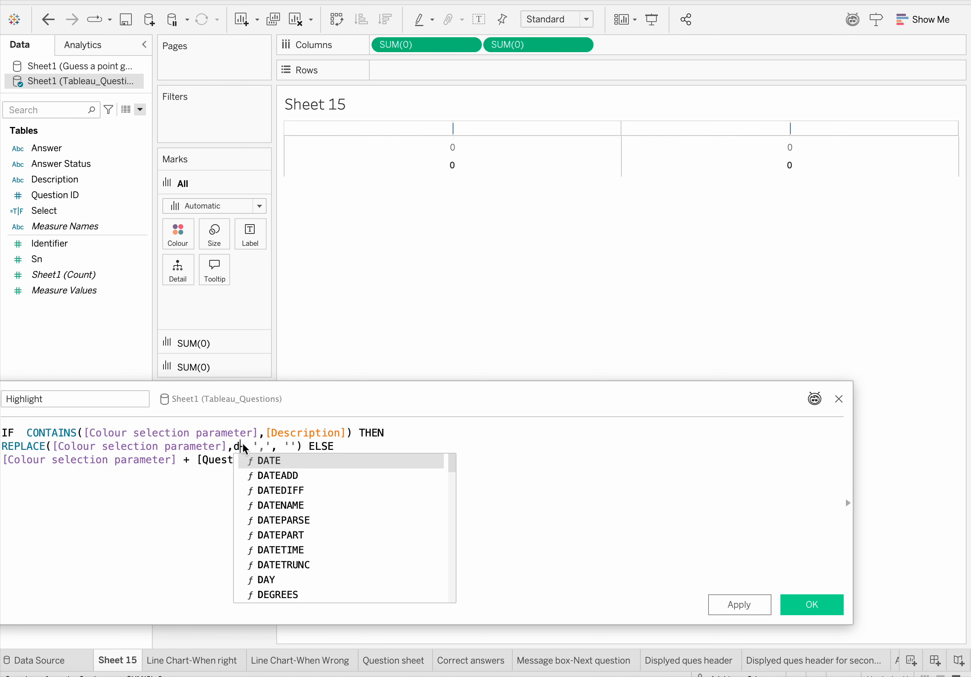
click(269, 476)
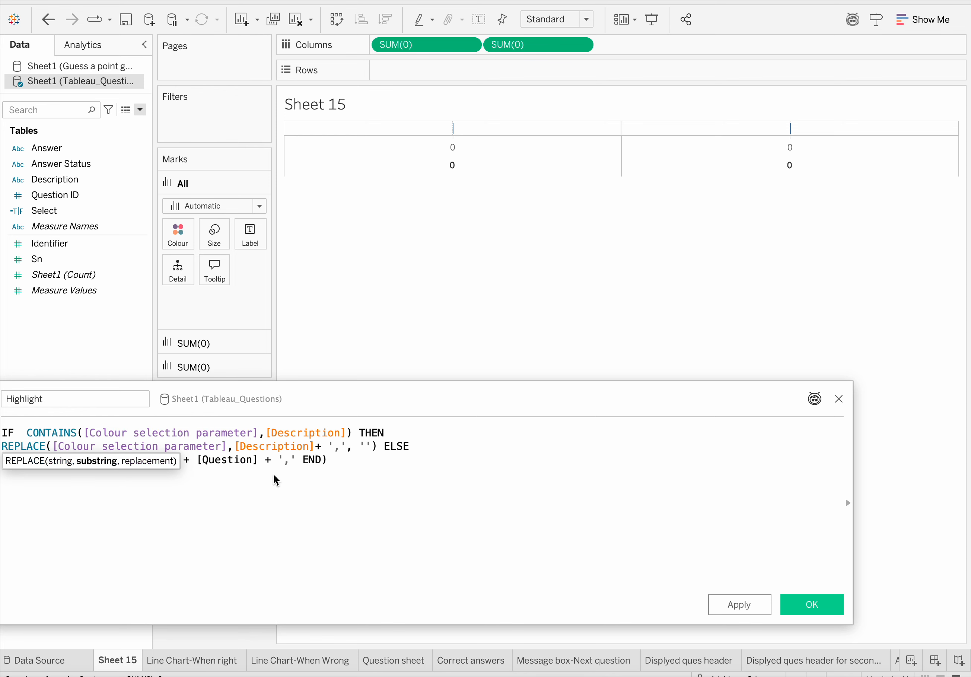
Replace [Question] with [Description] in the ELSE branch of the Highlight formula.
click(197, 463)
drag(198, 463, 256, 460)
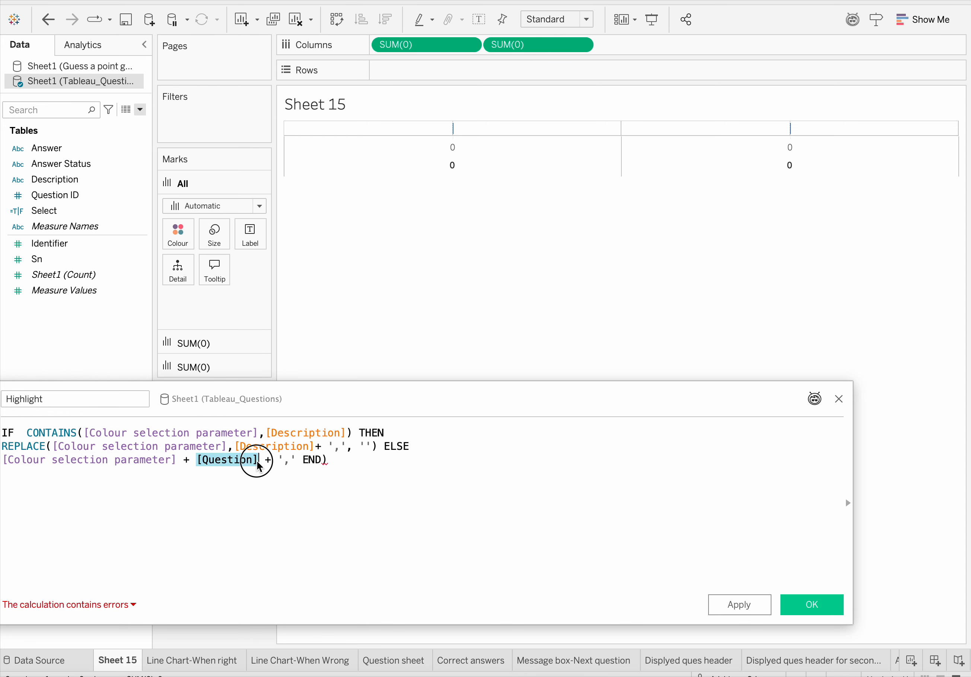
text(de)
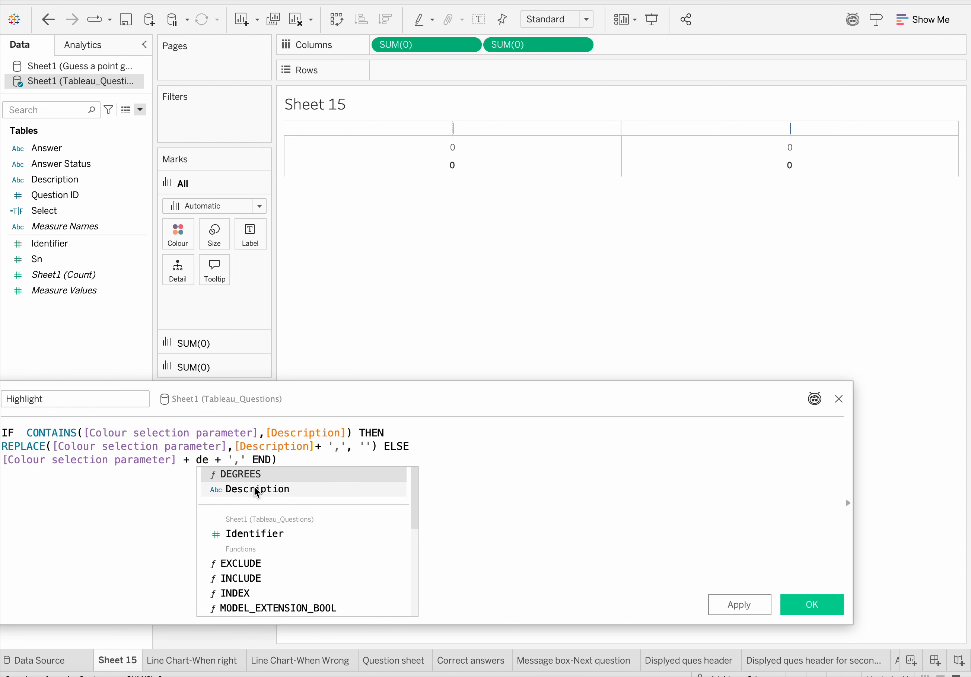
click(256, 488)
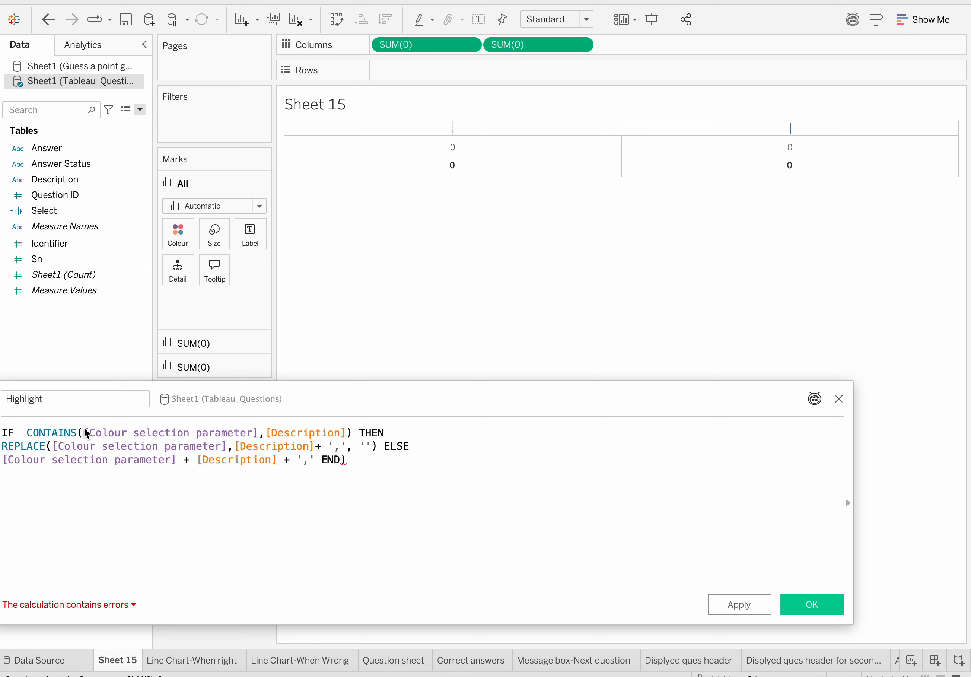
Replace [Colour selection parameter] with [Question String] inside the CONTAINS function of the Highlight formula.
drag(86, 431, 259, 432)
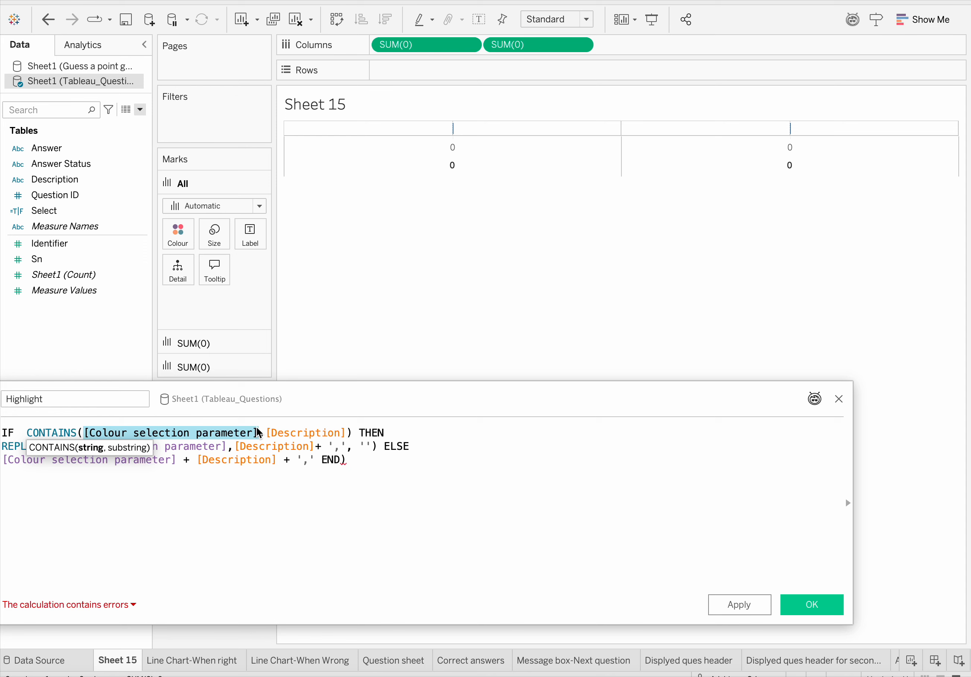
text(que)
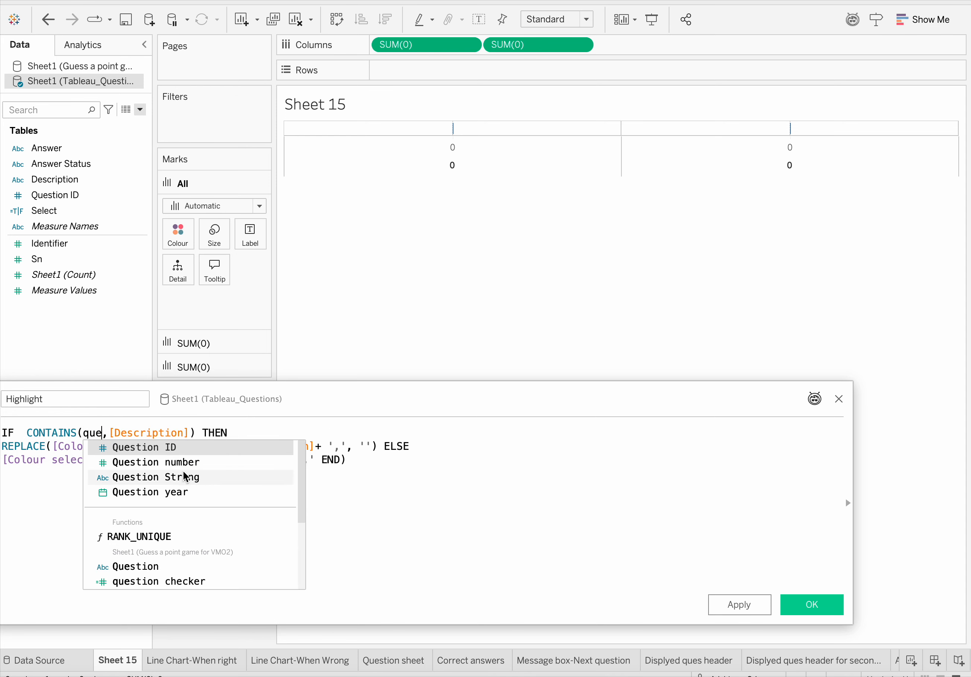
click(185, 477)
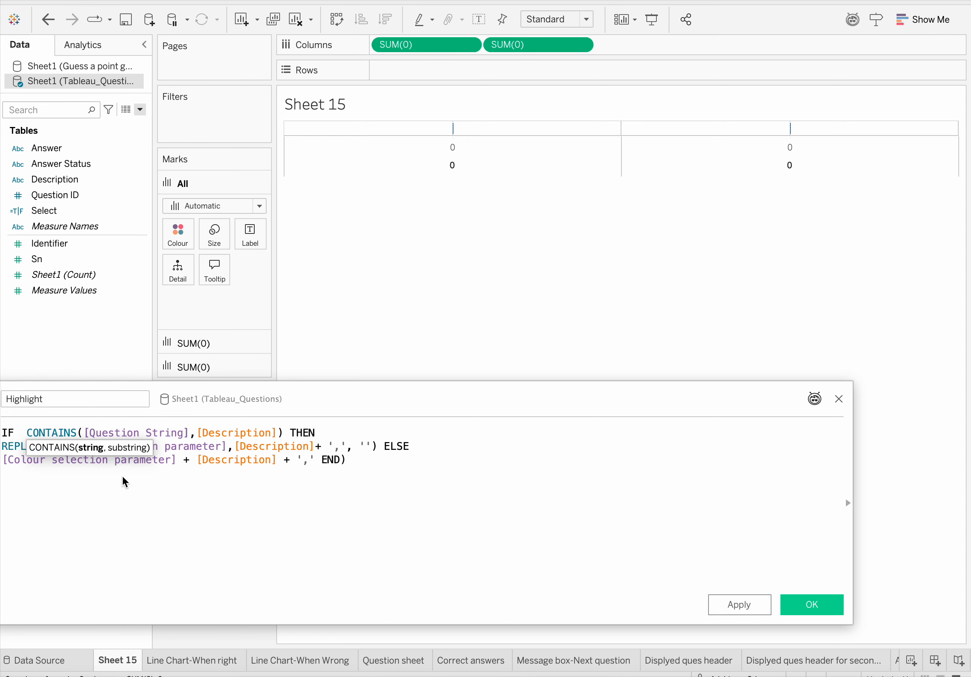
Replace [Colour selection parameter] with [Question String] inside the REPLACE function of the Highlight formula.
drag(56, 444, 226, 448)
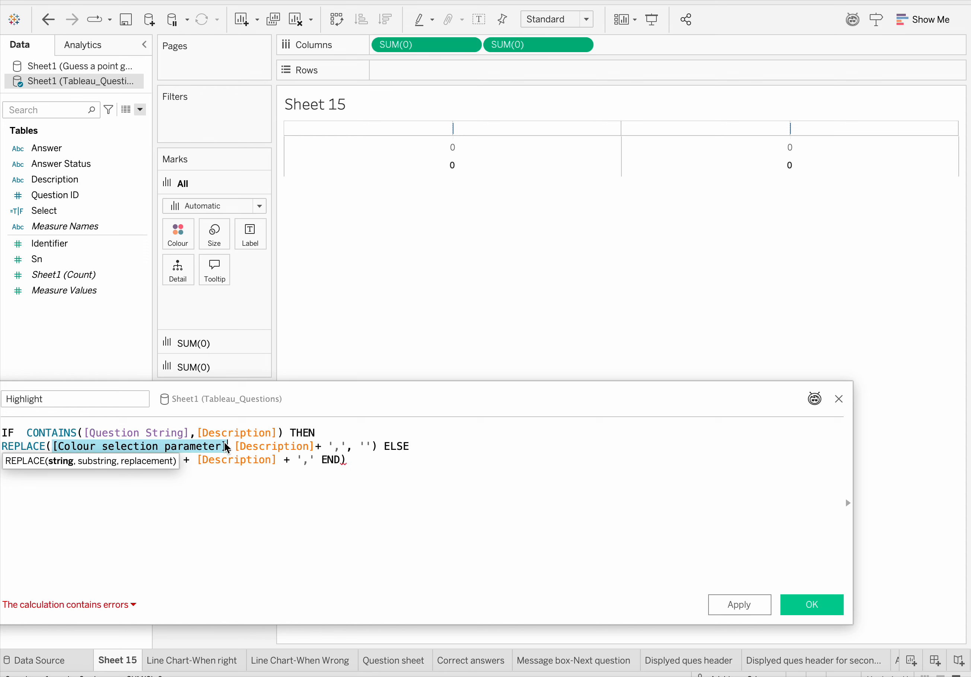
text(q)
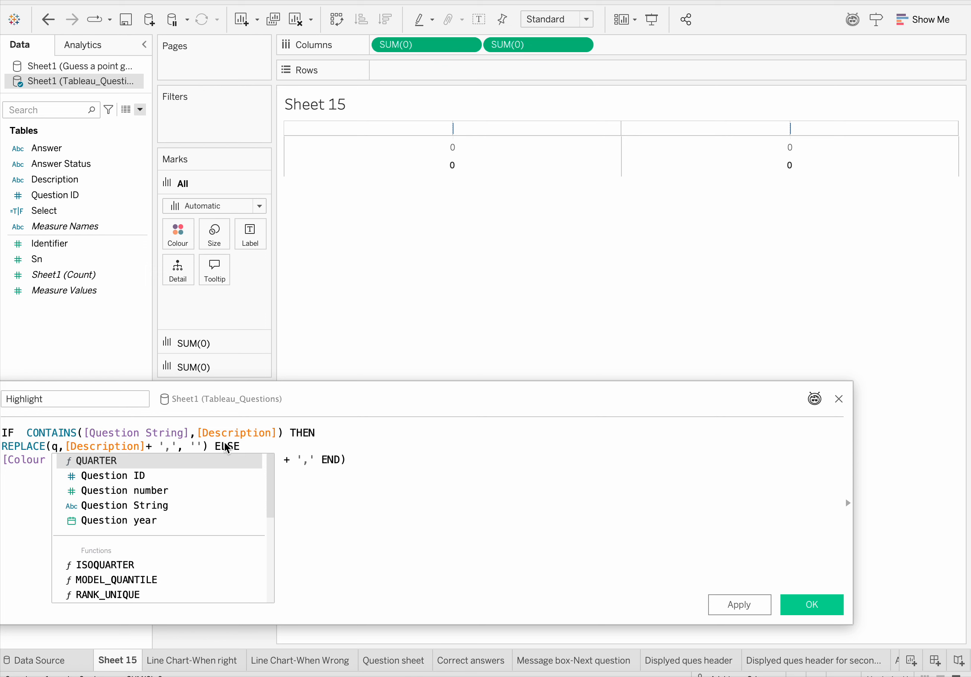
key(BackSpace)
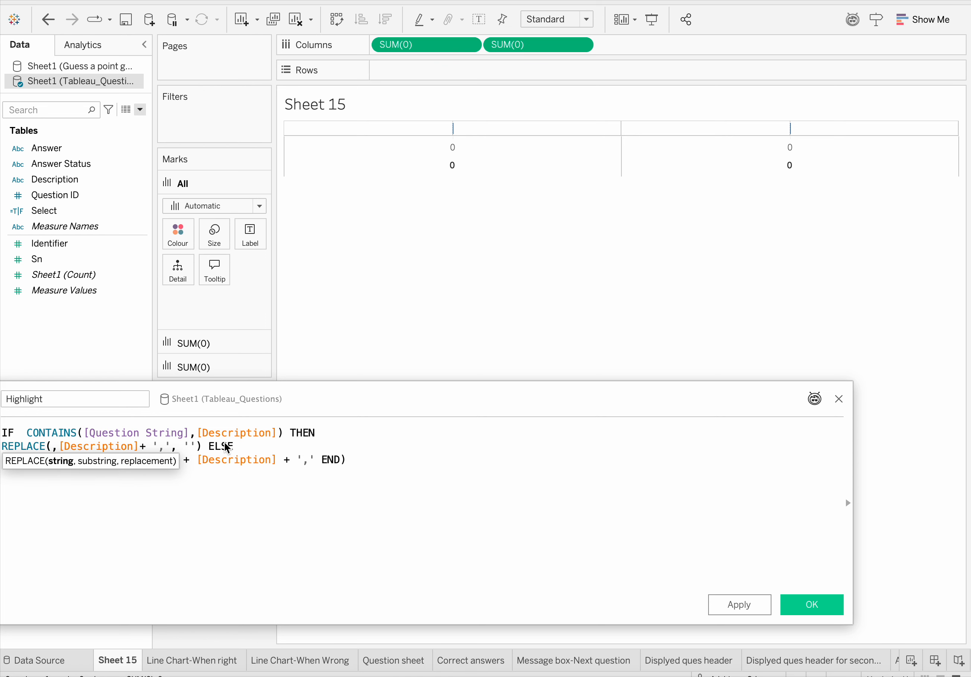
text(que)
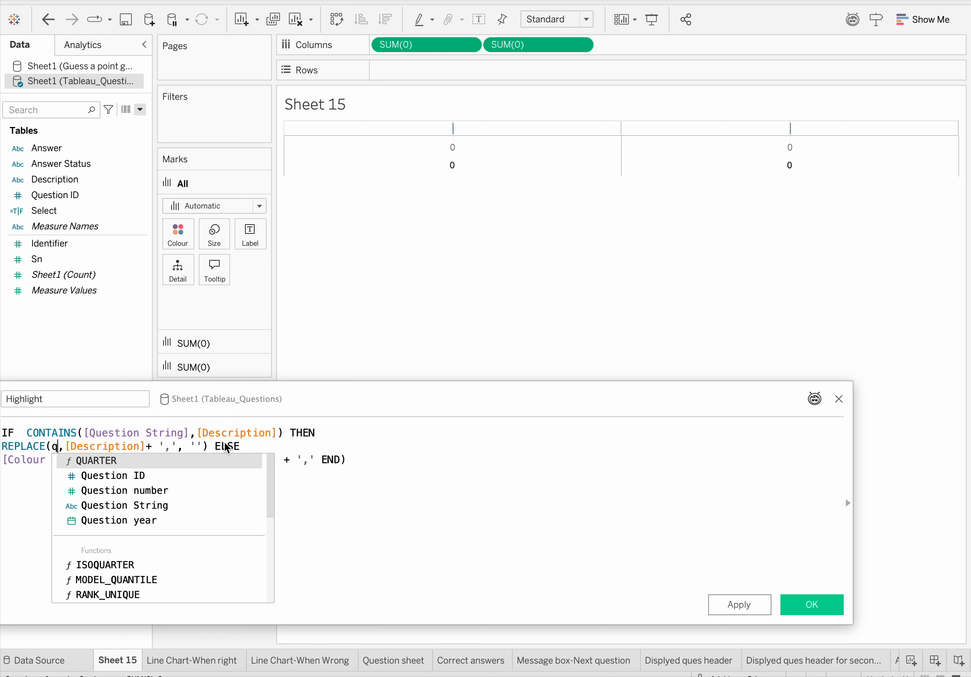
click(128, 490)
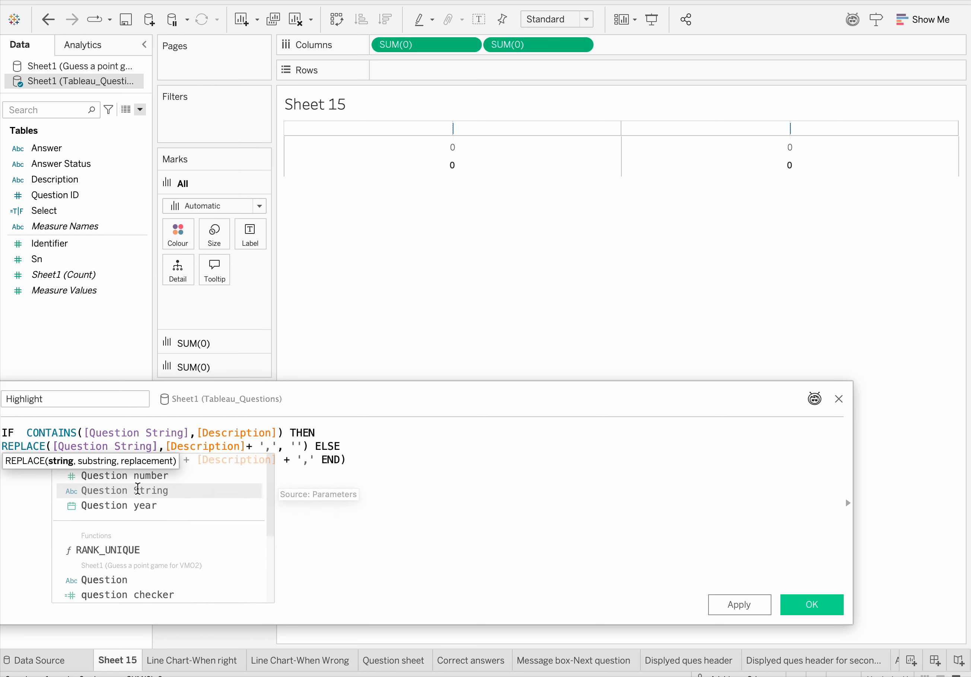
click(219, 514)
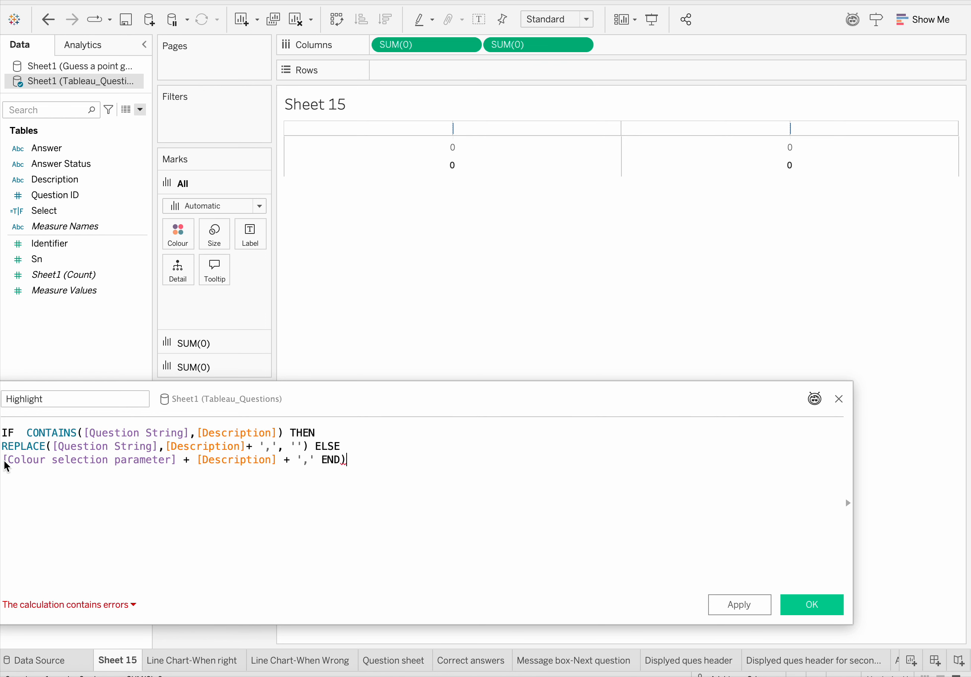
Replace [Colour selection parameter] with [Question String] in the ELSE branch of the Highlight formula.
drag(4, 462, 178, 464)
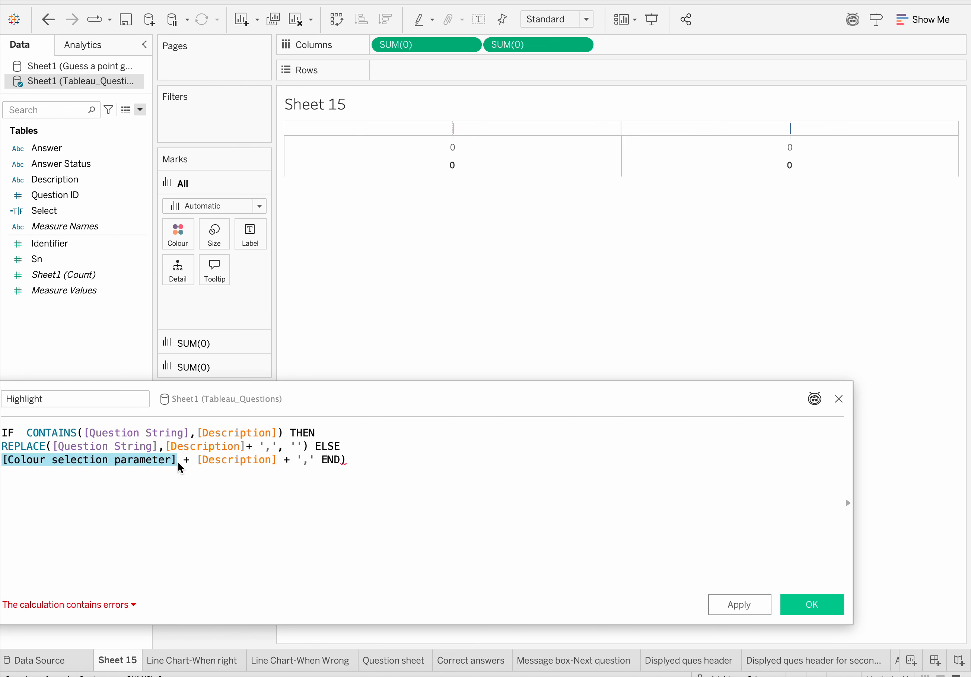
text(qu)
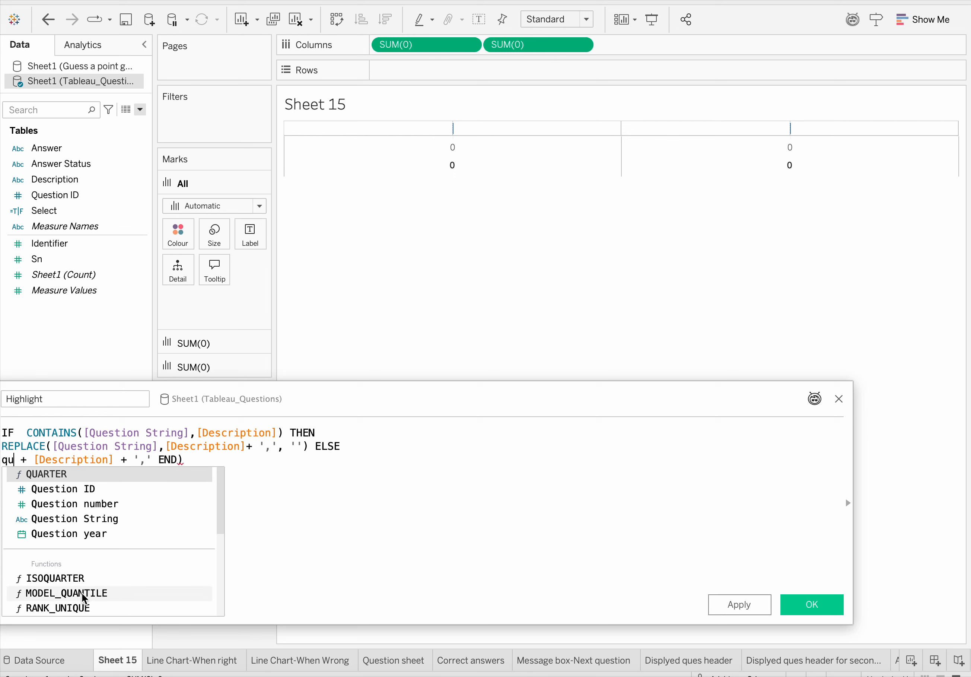
click(89, 520)
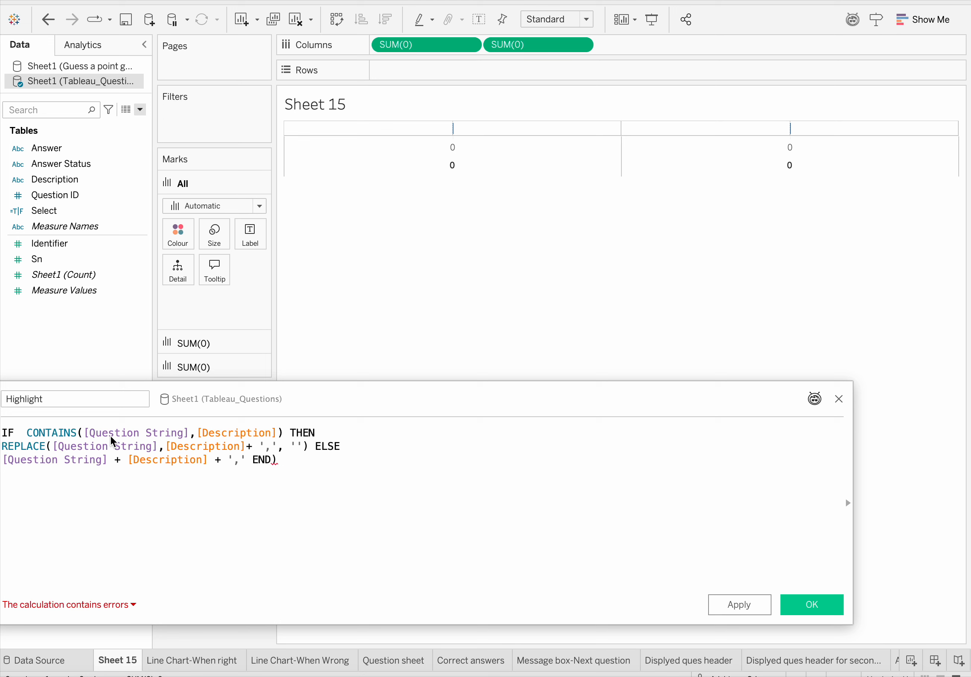
Remove the closing parenthesis after END in the Highlight formula, and save the calculated field.
click(287, 433)
click(300, 448)
click(203, 499)
key(BackSpace)
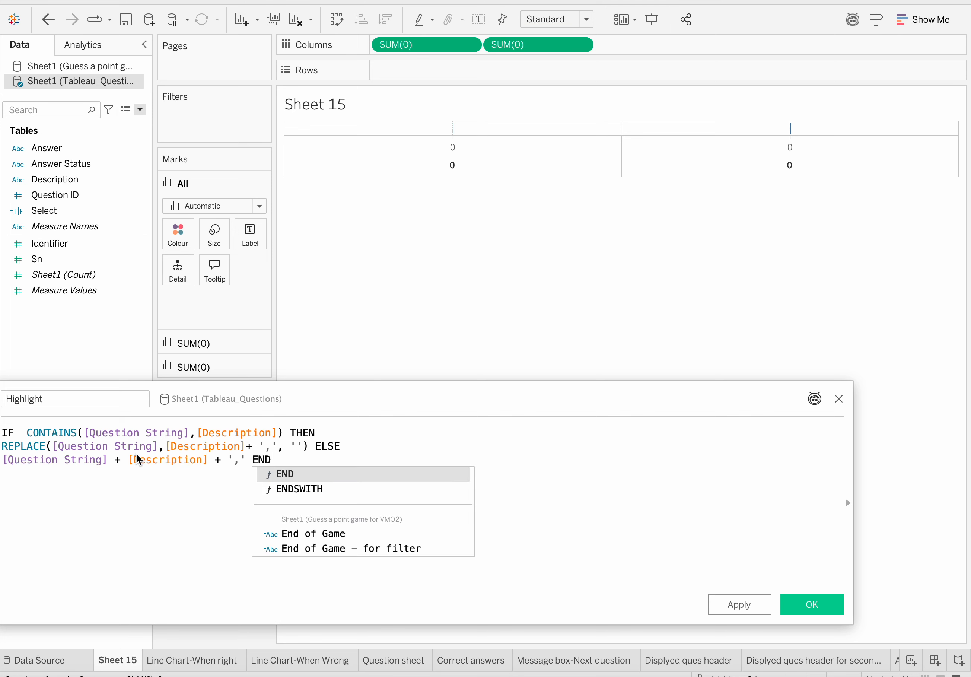
click(131, 500)
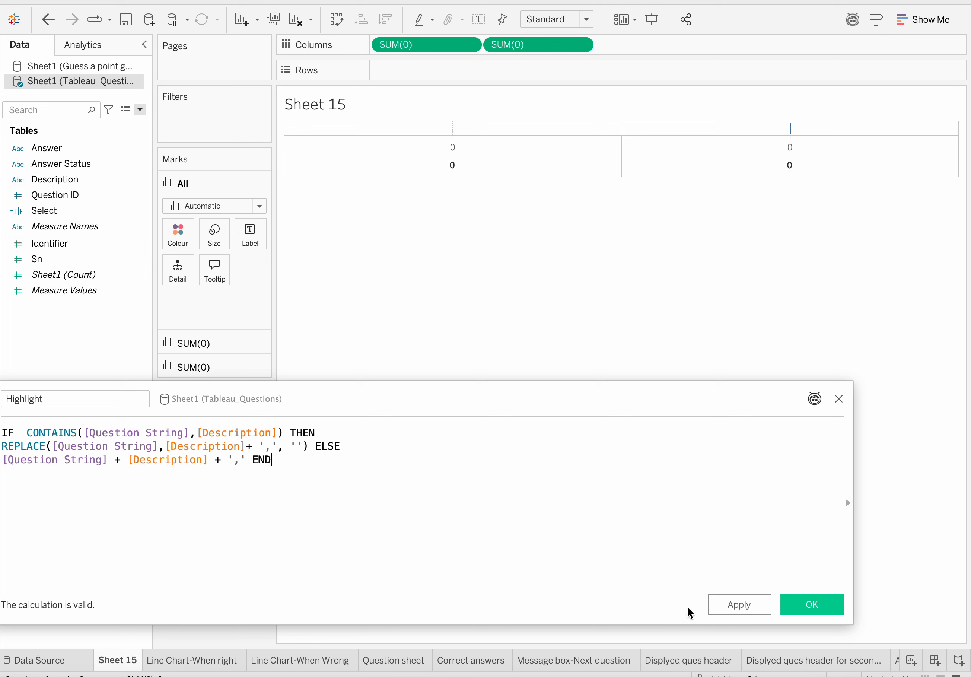
click(728, 604)
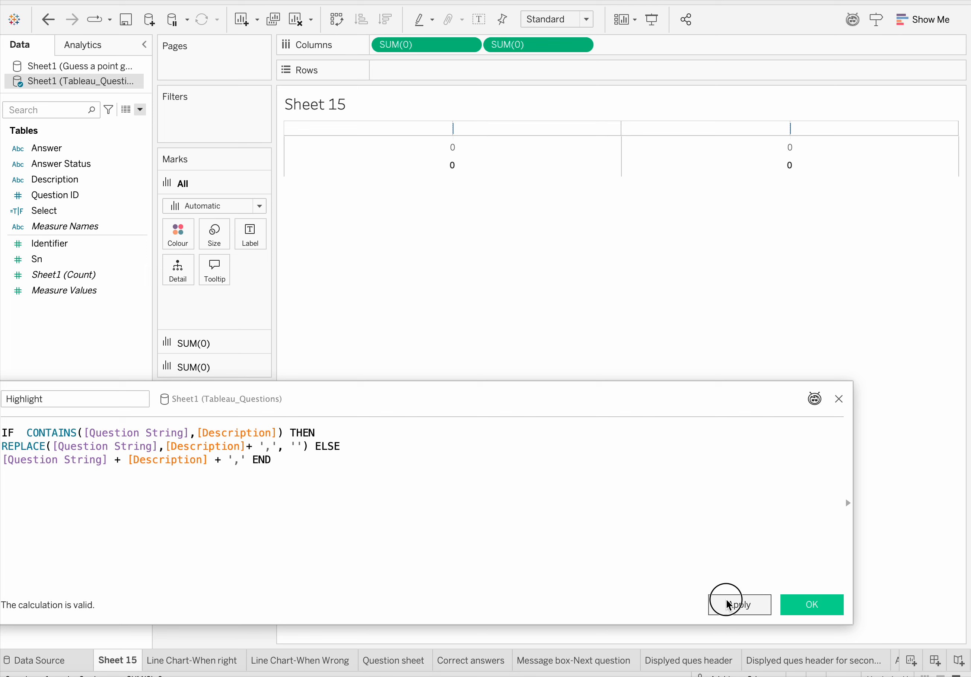
click(803, 606)
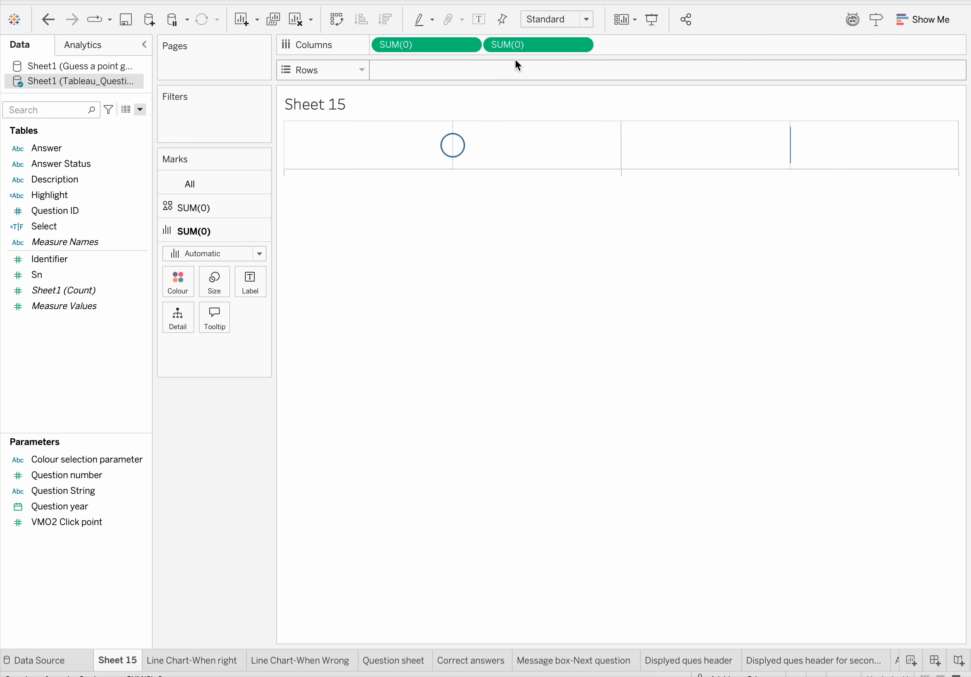
Switch to the mark settings of the second SUM(0) axis.
double_click(446, 50)
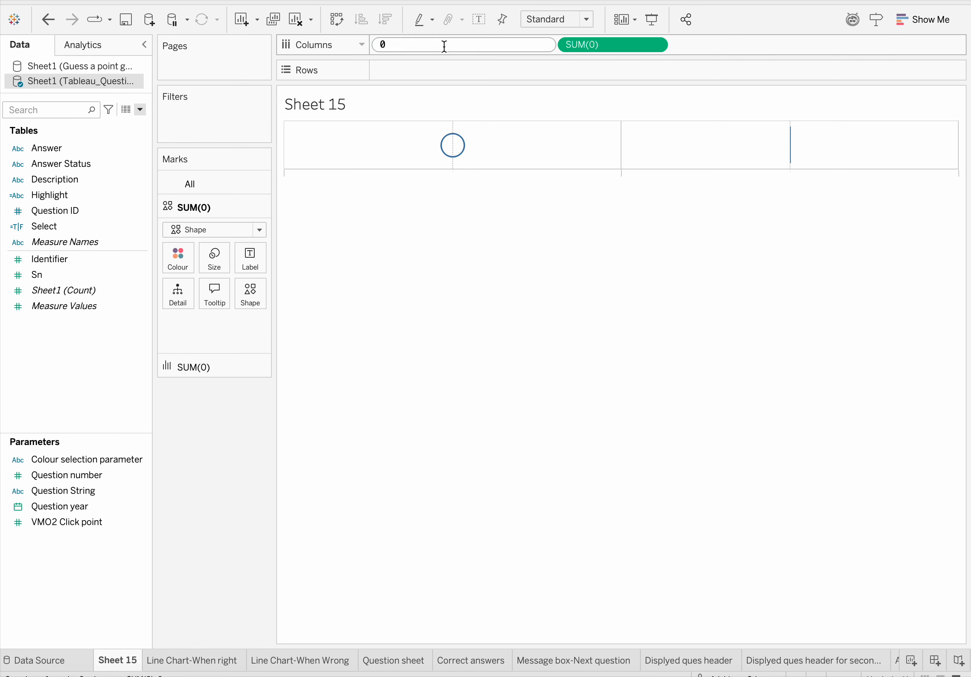
key(Escape)
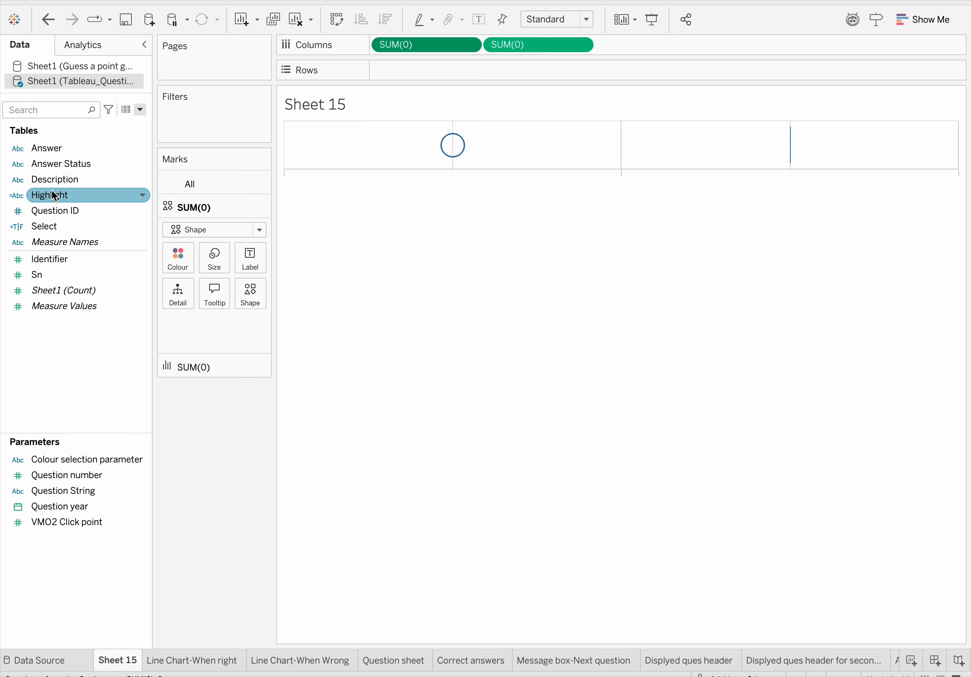
click(185, 367)
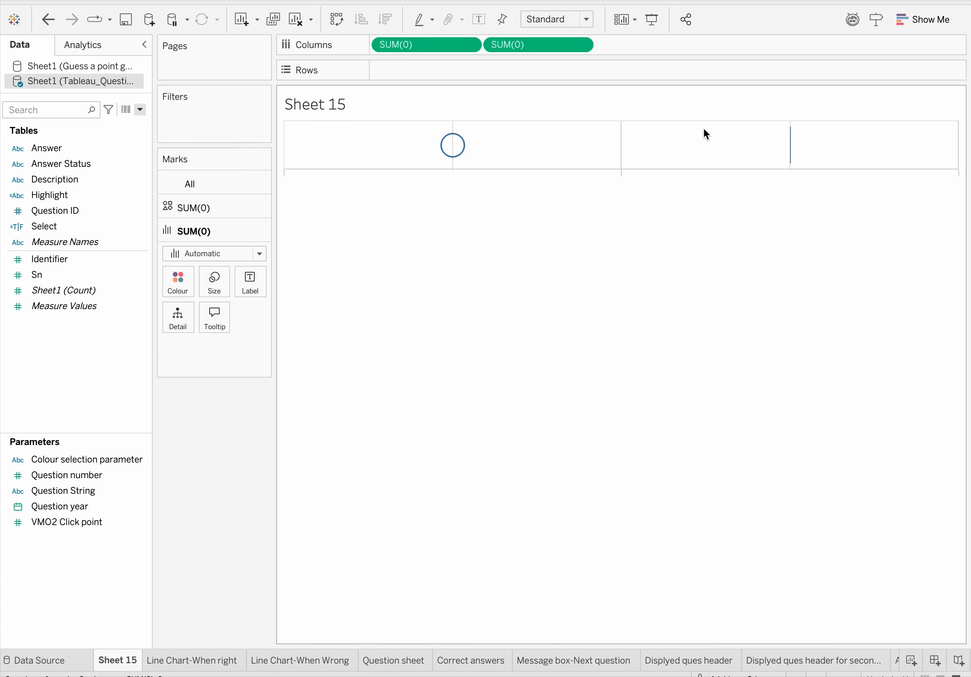
Try the Select field as the label of the second SUM(0) axis's marks, and remove it again.
click(45, 228)
drag(45, 229, 247, 284)
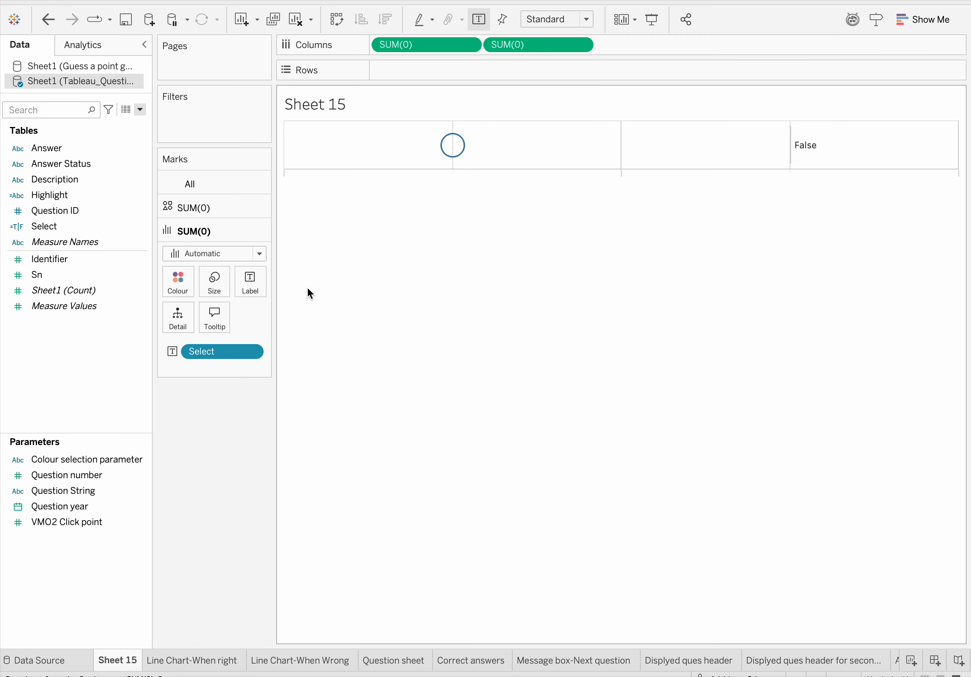
click(200, 354)
drag(200, 354, 55, 571)
Label the second SUM(0) axis's marks with Description, and change that placeholder's value on Columns to 20.
drag(31, 182, 247, 283)
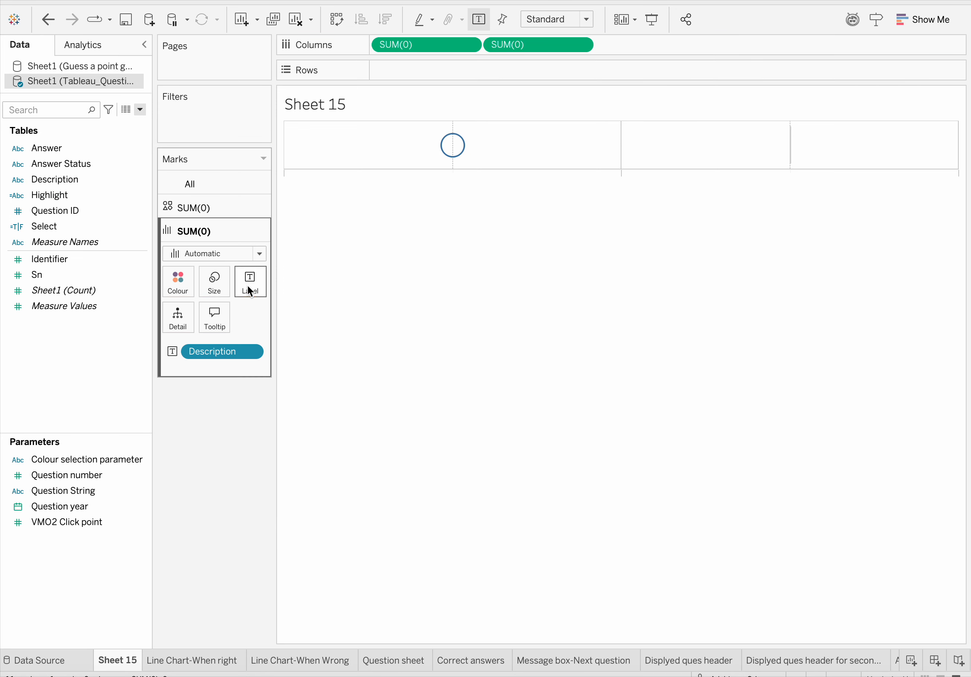
mouse_move(791, 148)
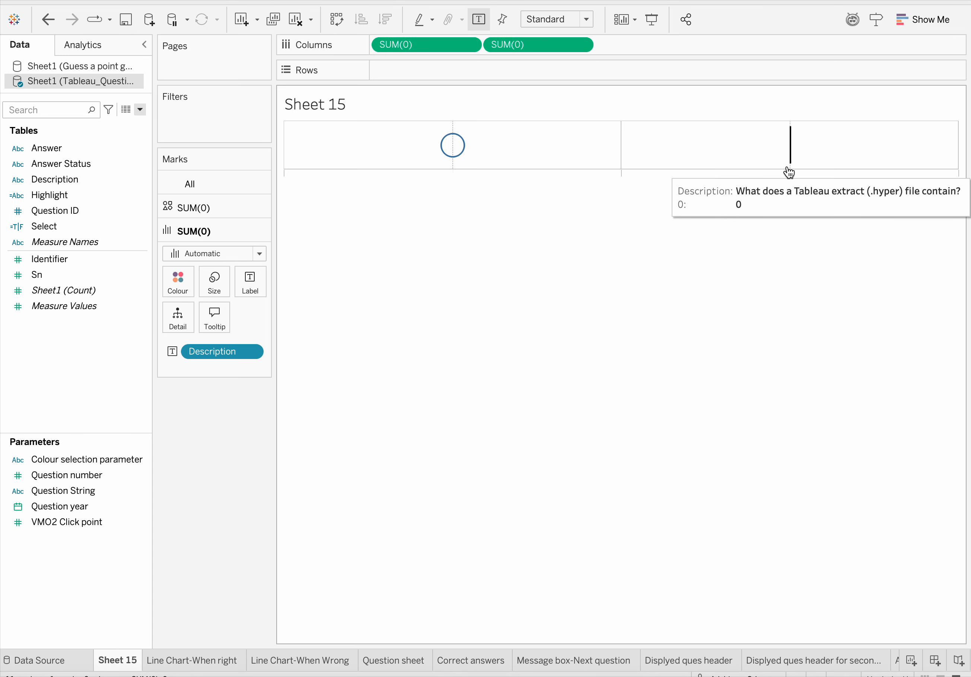
double_click(523, 44)
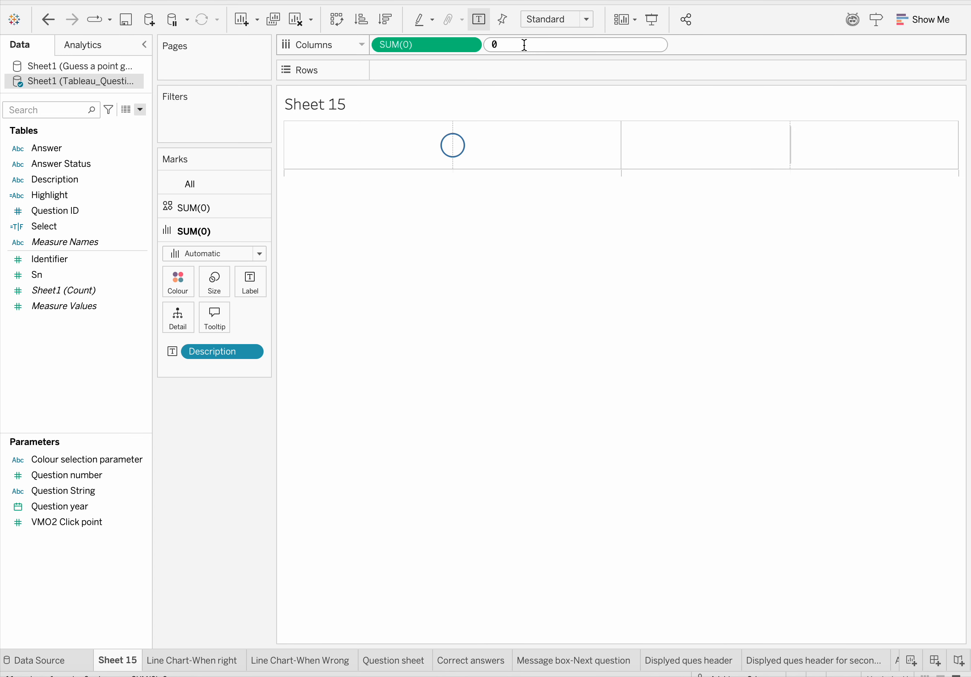
text(20)
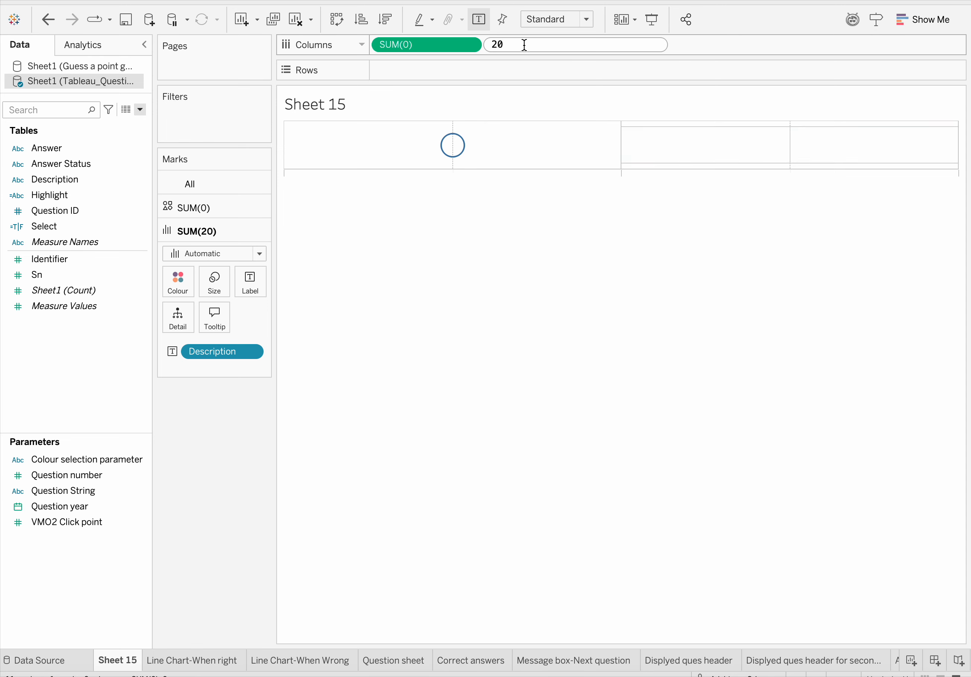
key(Return)
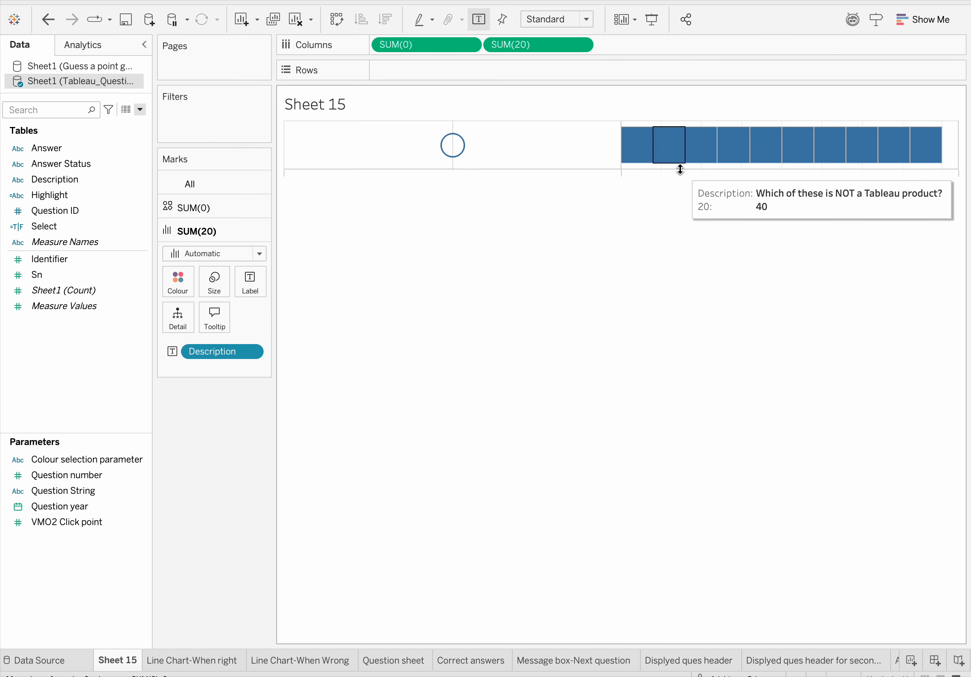
mouse_move(623, 164)
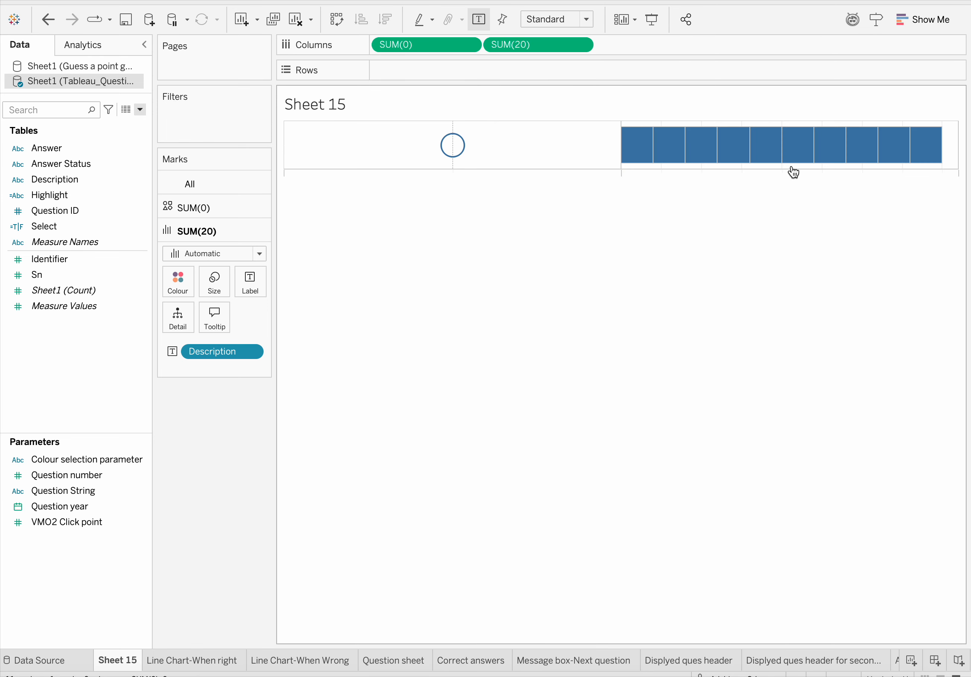
mouse_move(799, 170)
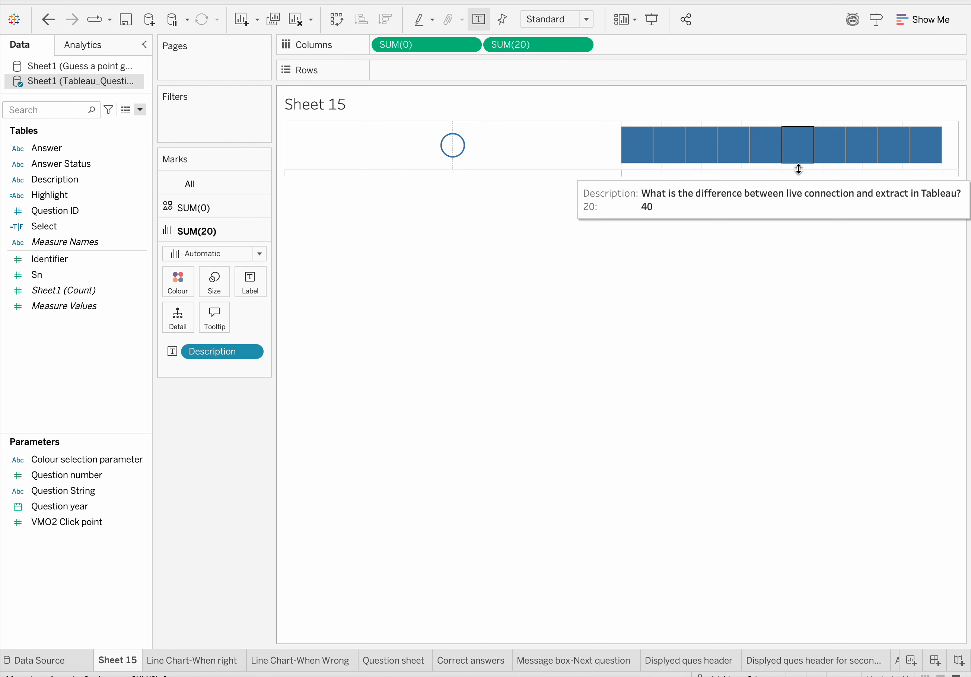
right_click(715, 171)
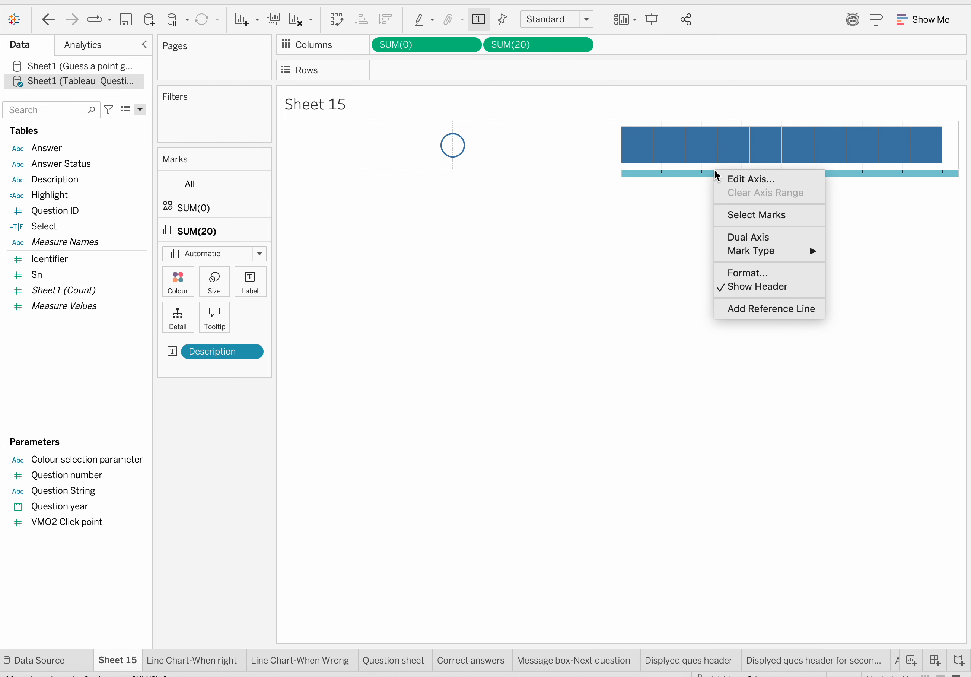
click(747, 179)
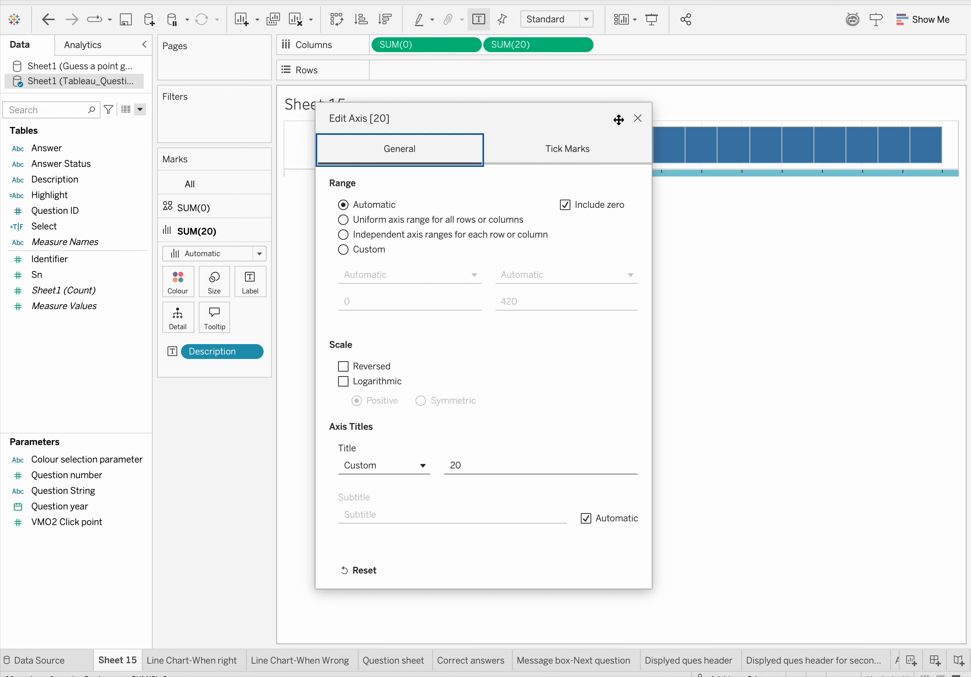
click(638, 118)
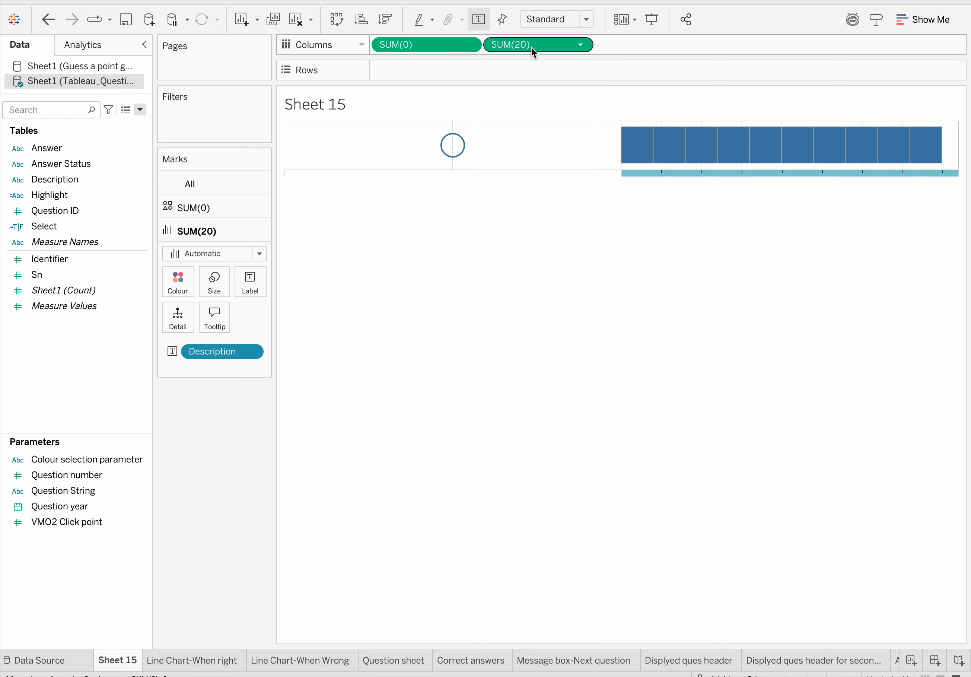
Make the chart row slightly taller and place the Description field on Rows to give each question its own row.
click(669, 174)
drag(669, 174, 669, 189)
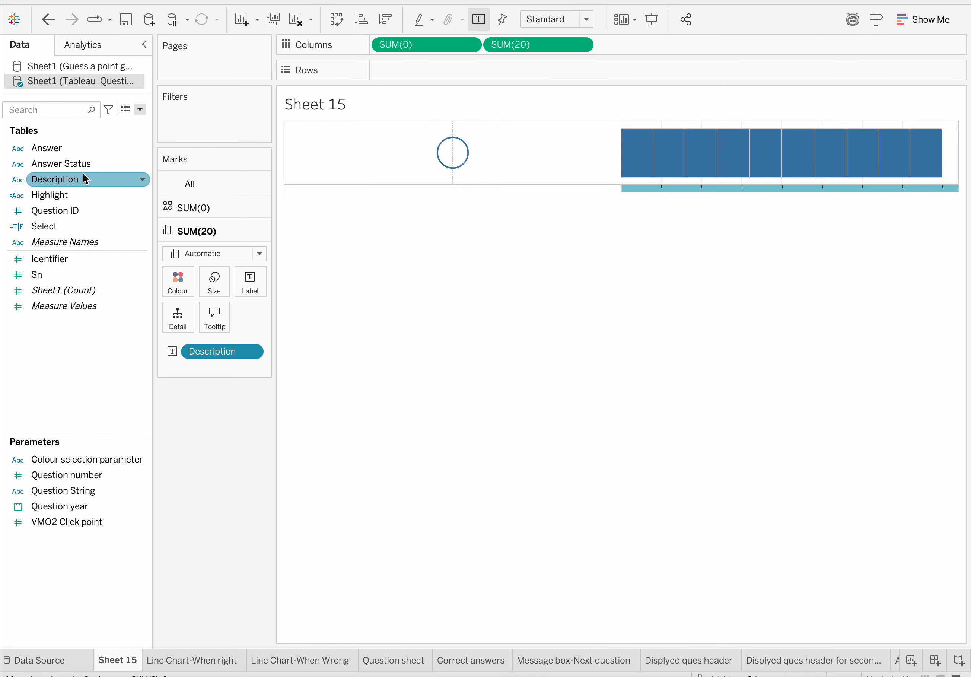
drag(55, 183, 428, 74)
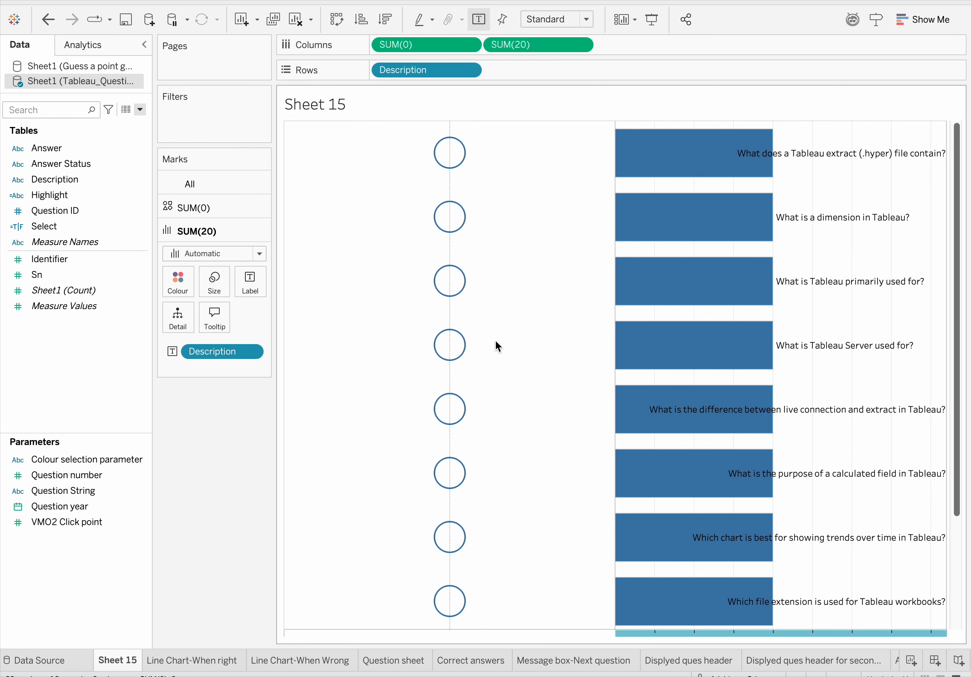
scroll(494, 339, down, 3)
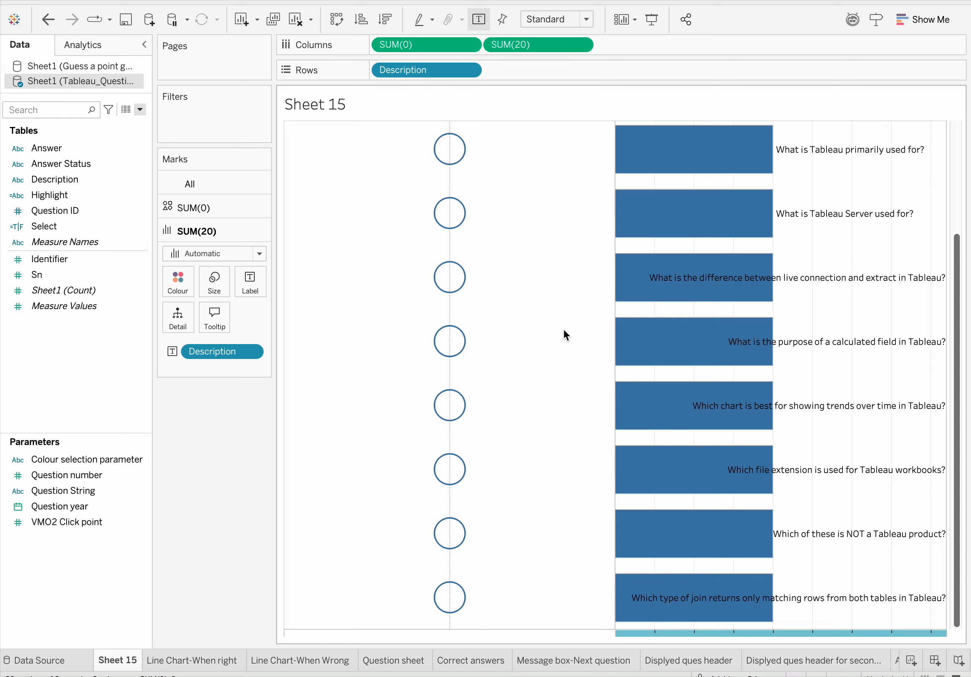
scroll(564, 335, up, 2)
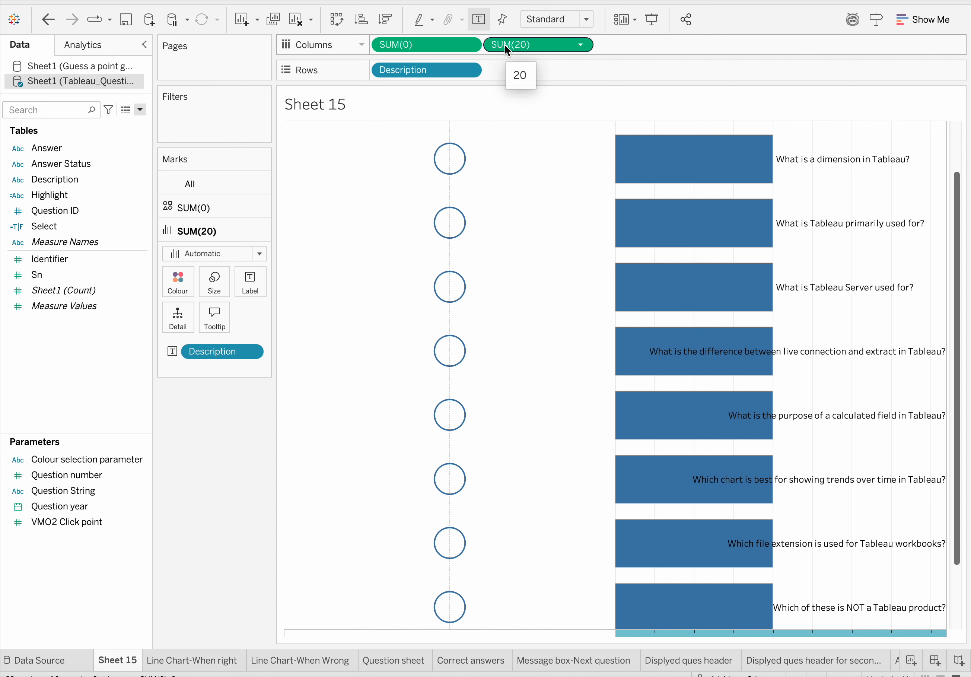
scroll(491, 190, down, 2)
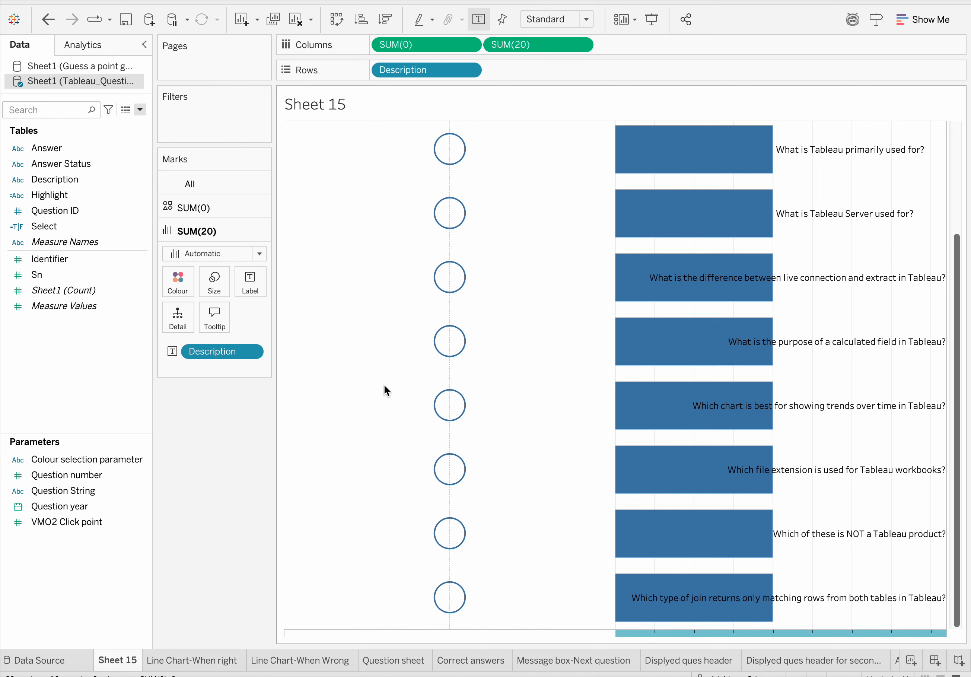
Try the Text mark type for the SUM(20) marks, and set it back to Automatic.
mouse_move(757, 221)
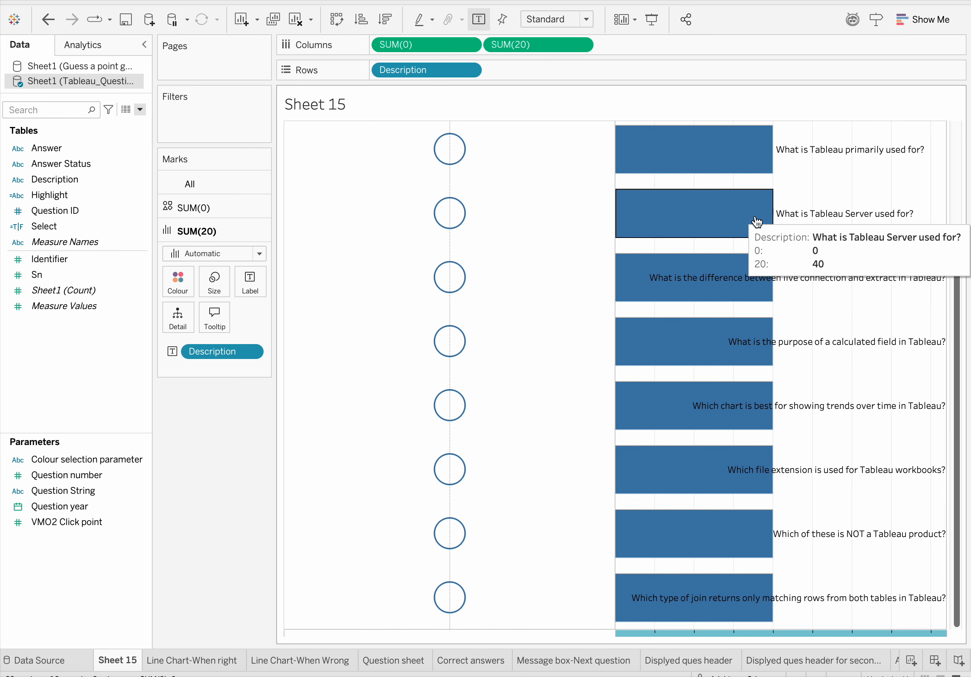
mouse_move(759, 259)
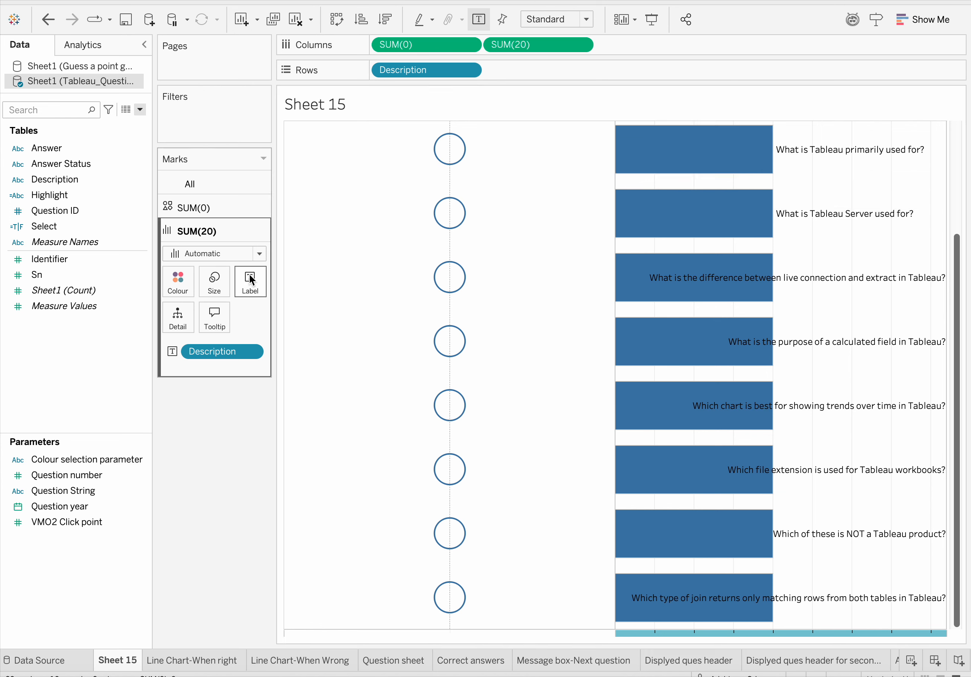
click(260, 253)
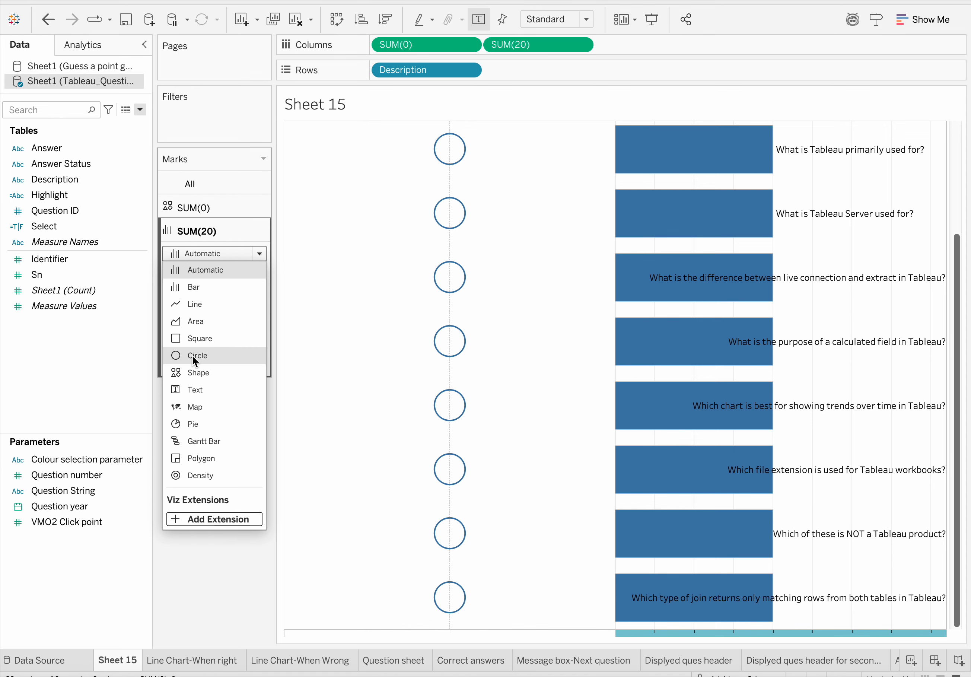
click(195, 390)
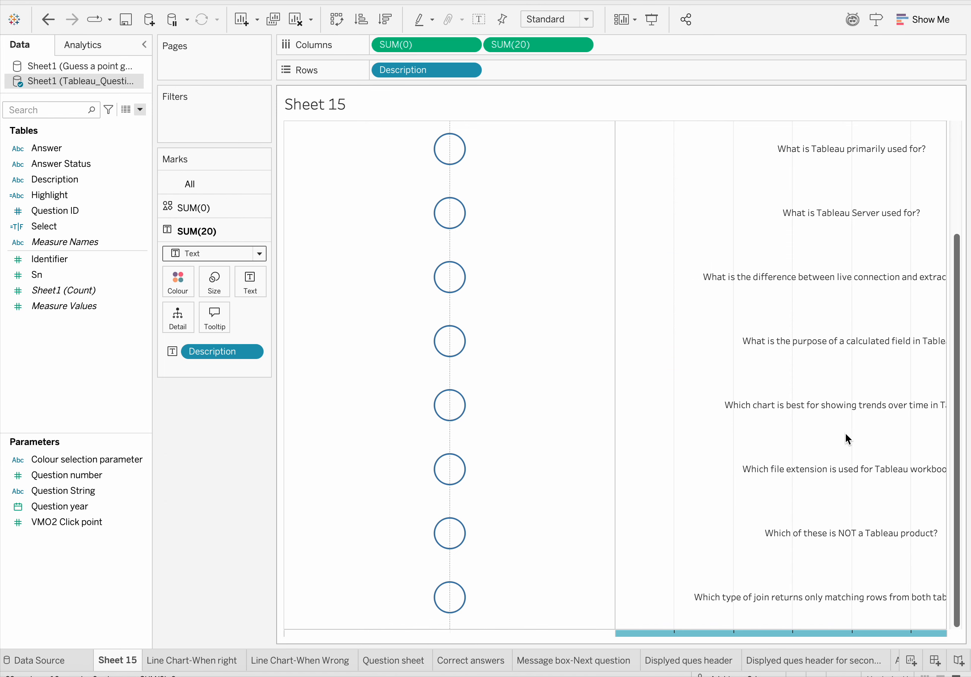
click(259, 253)
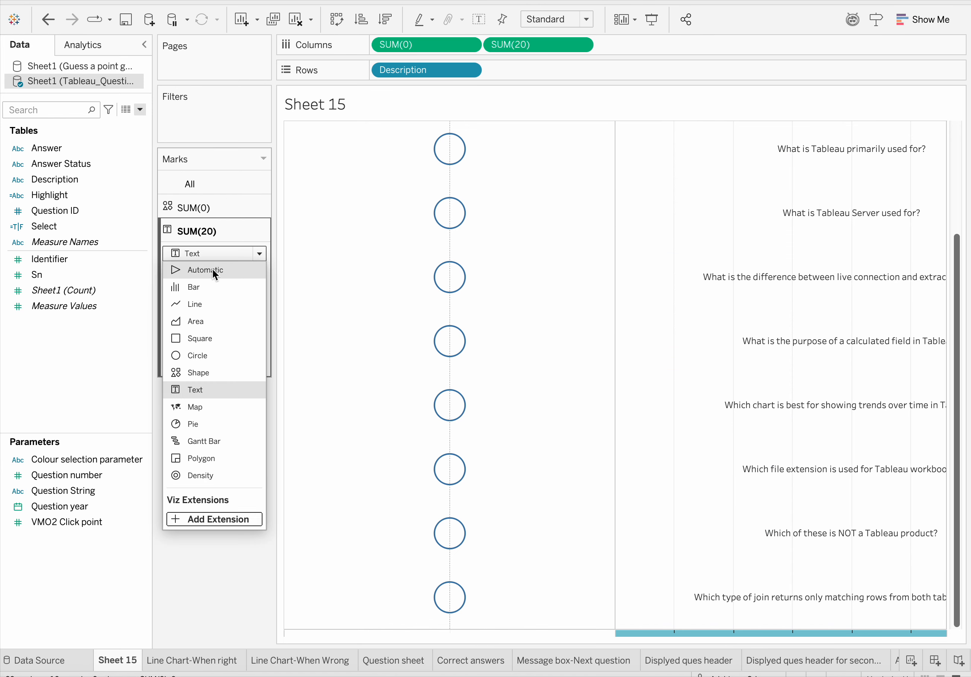
click(212, 270)
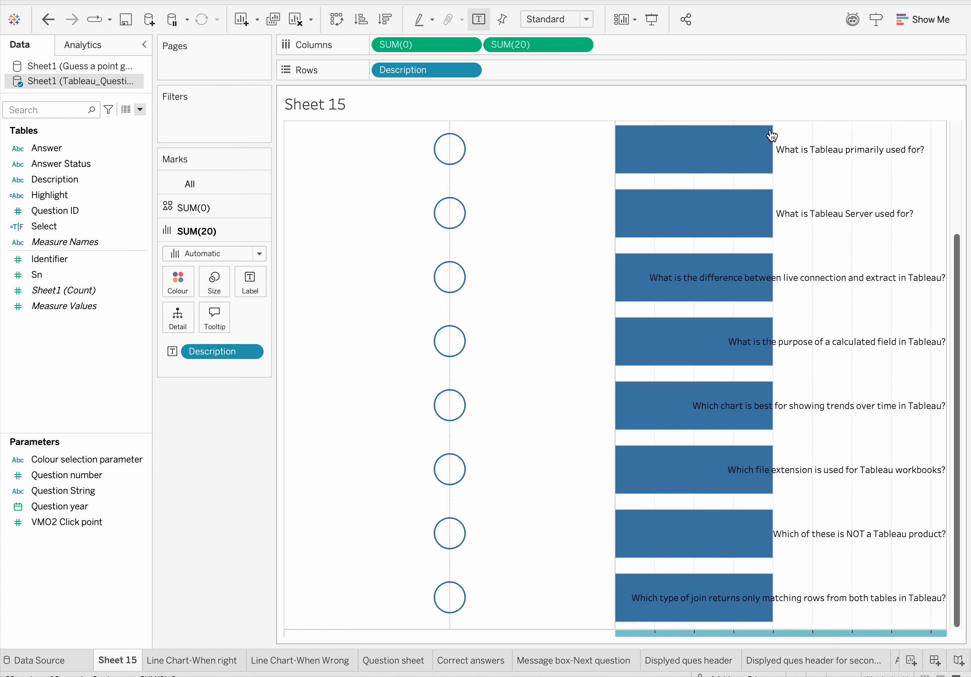
mouse_move(749, 169)
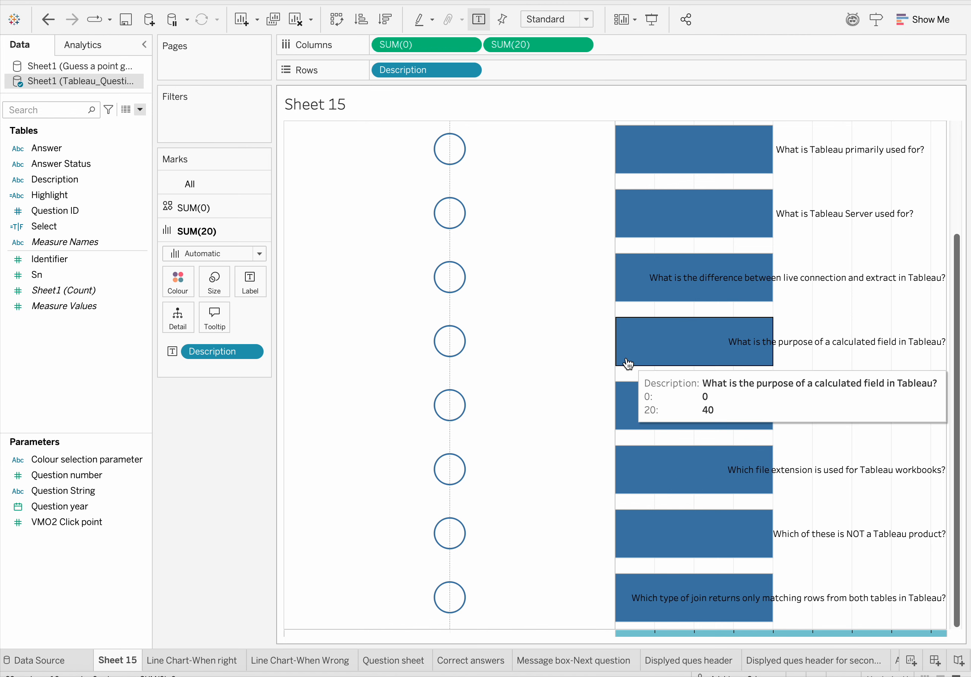
Give the SUM(20) axis a custom range with a fixed start of -5.
right_click(696, 633)
click(720, 492)
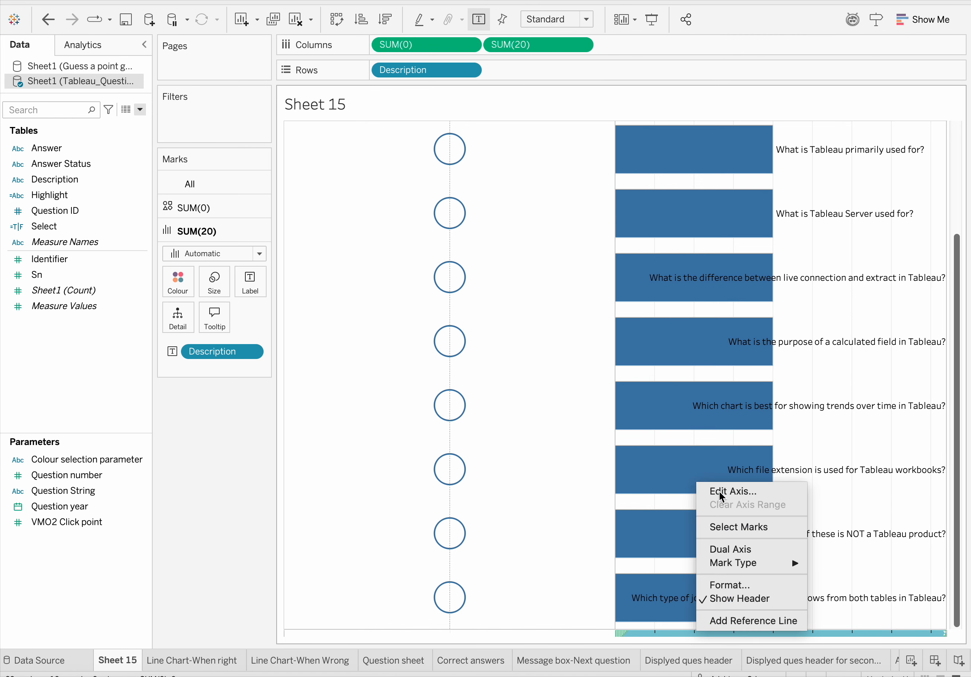
click(343, 250)
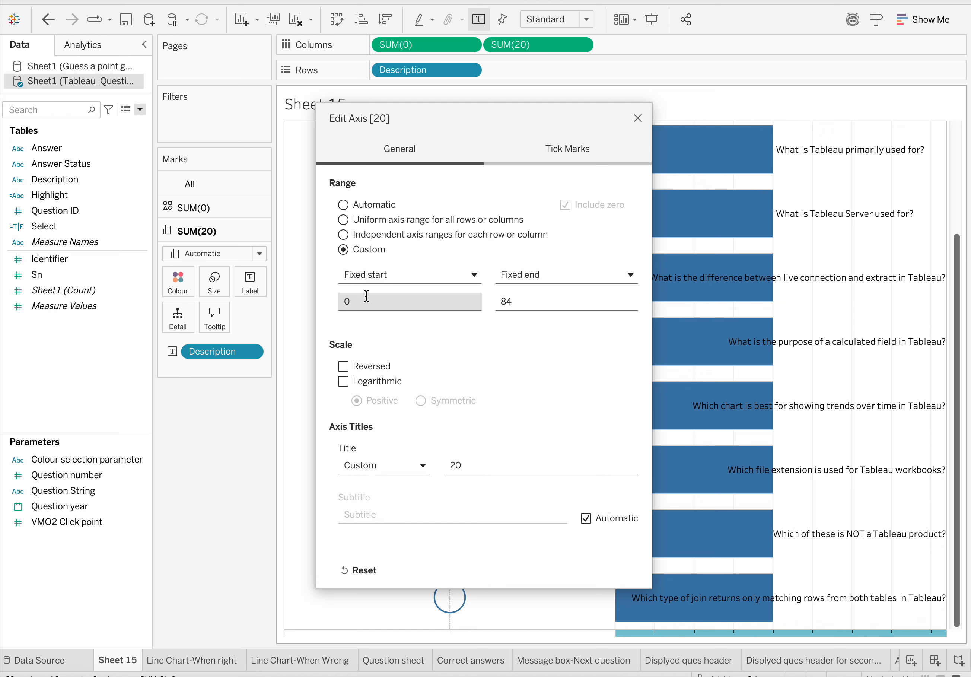
click(358, 299)
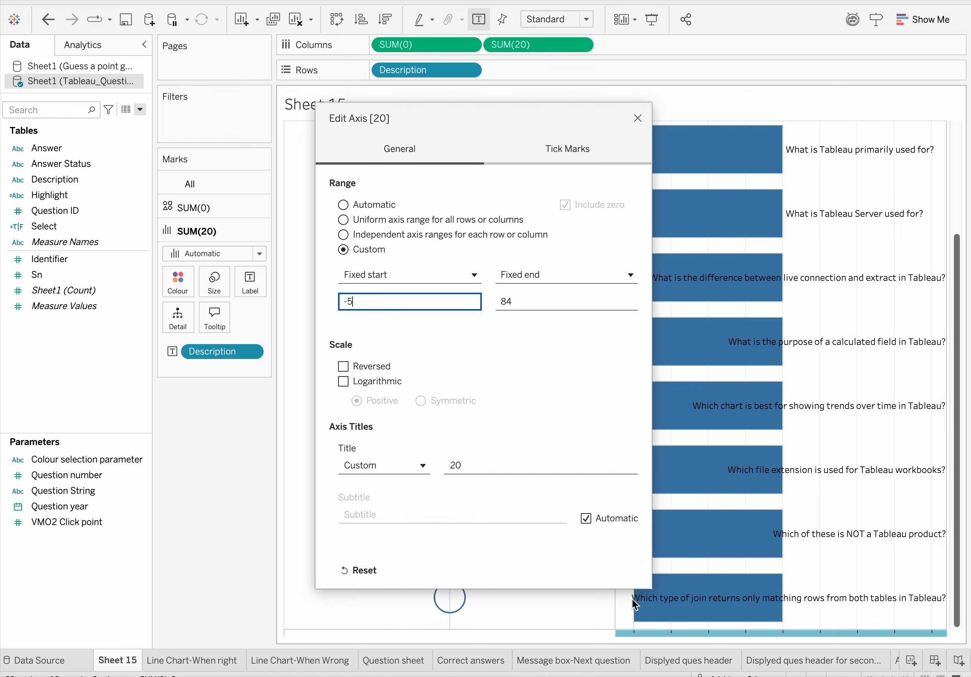
drag(556, 120, 385, 132)
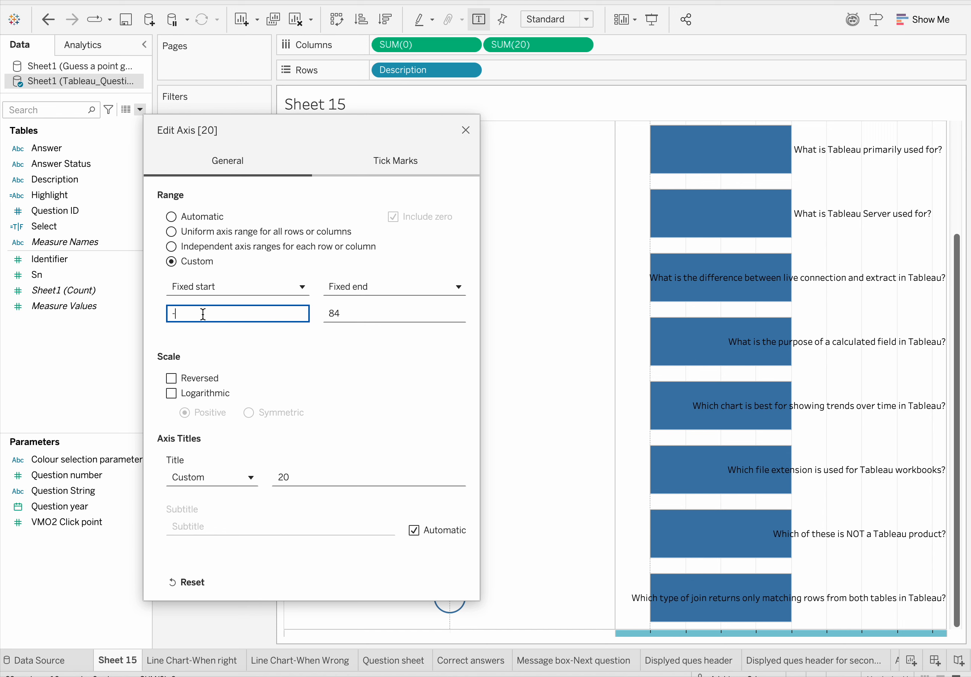
text(20)
key(BackSpace)
key(BackSpace)
text(5)
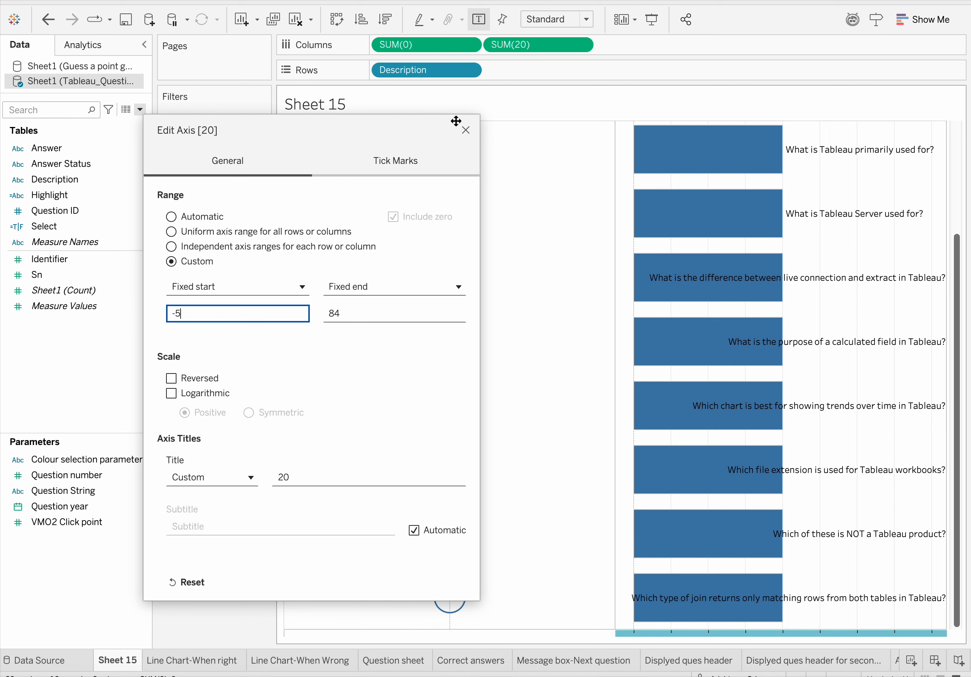
click(466, 131)
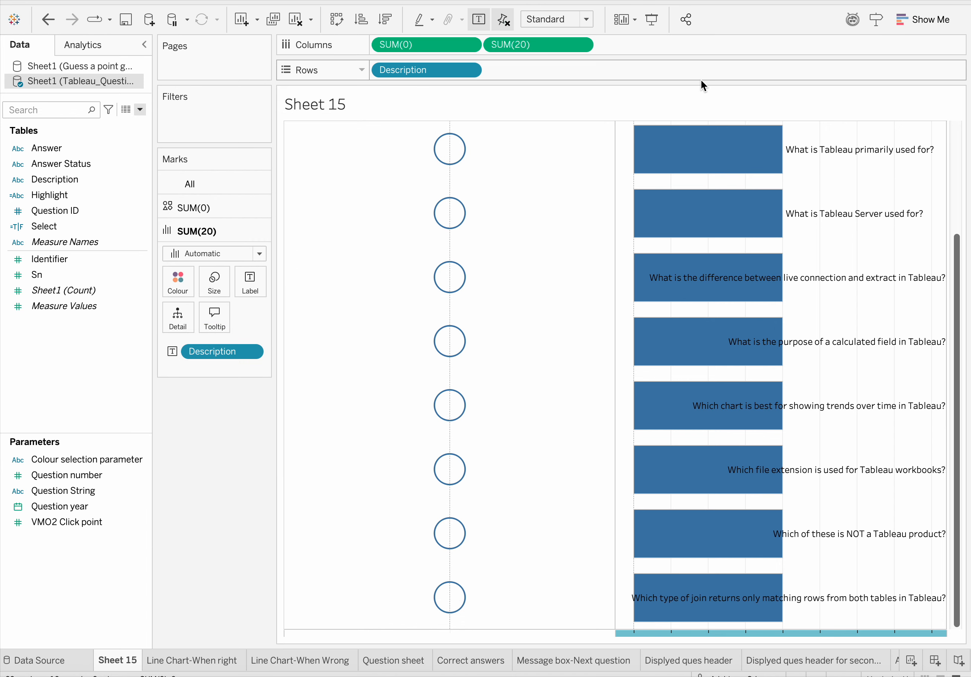
Change the second placeholder's value on Columns to 40 to lengthen the description bars.
double_click(572, 47)
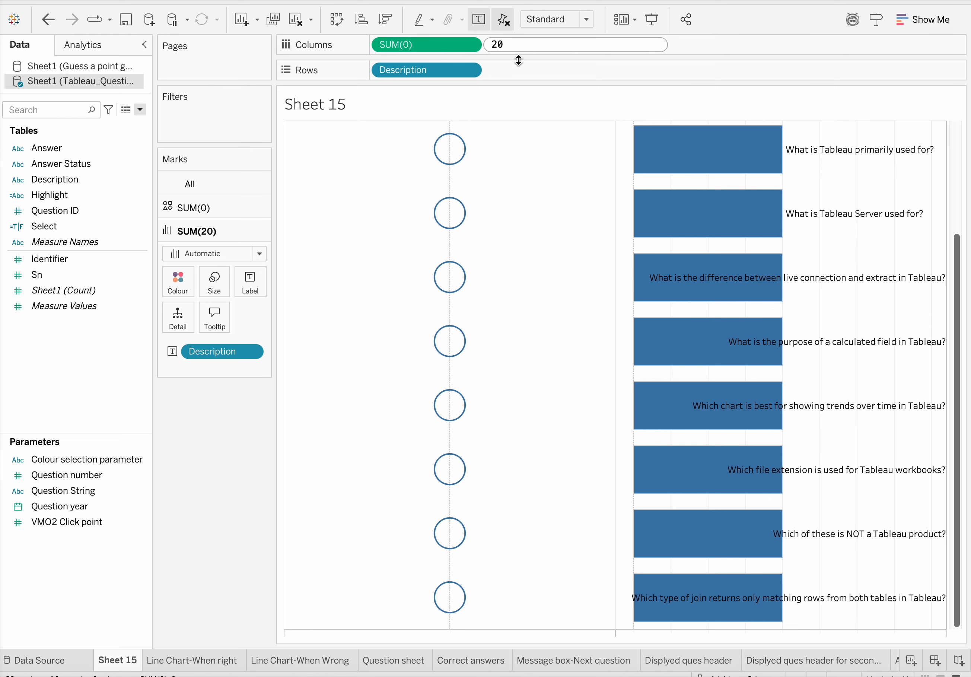
text(20)
key(Return)
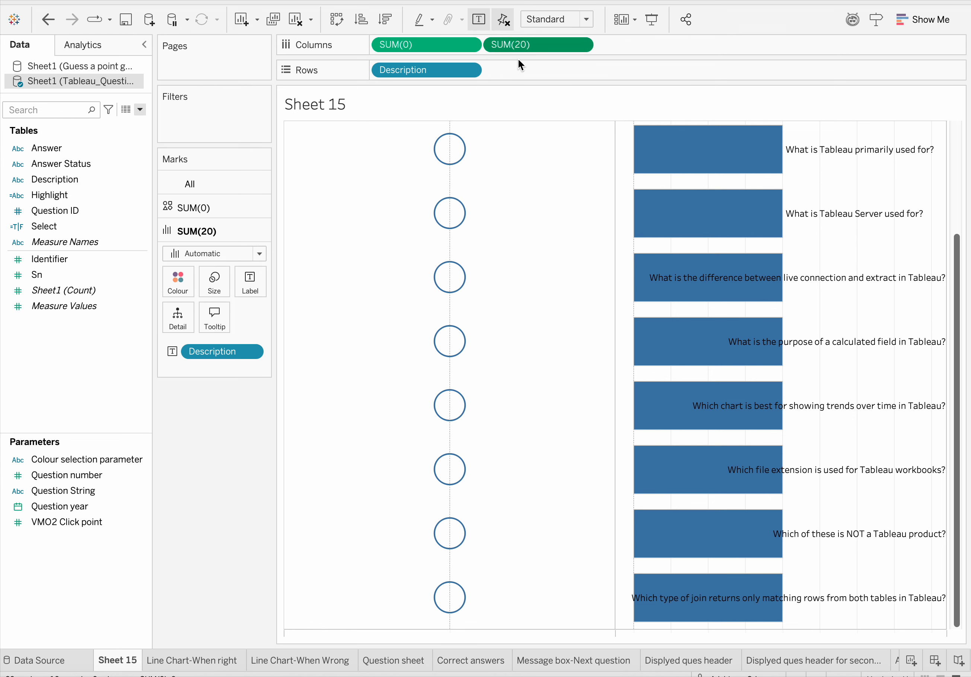
double_click(522, 48)
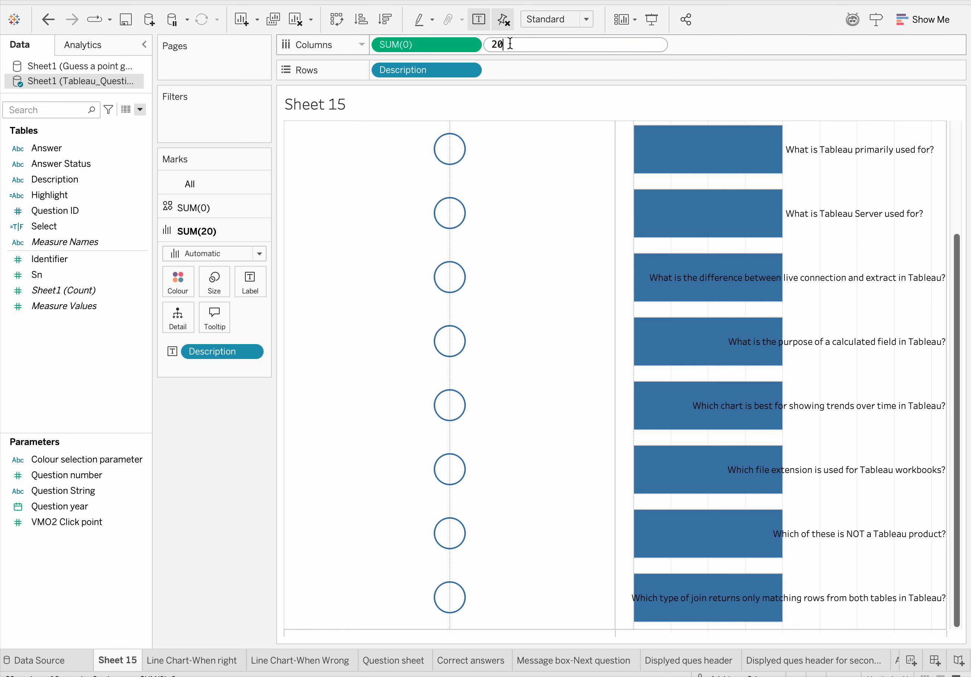
click(497, 42)
key(BackSpace)
text(4)
key(Return)
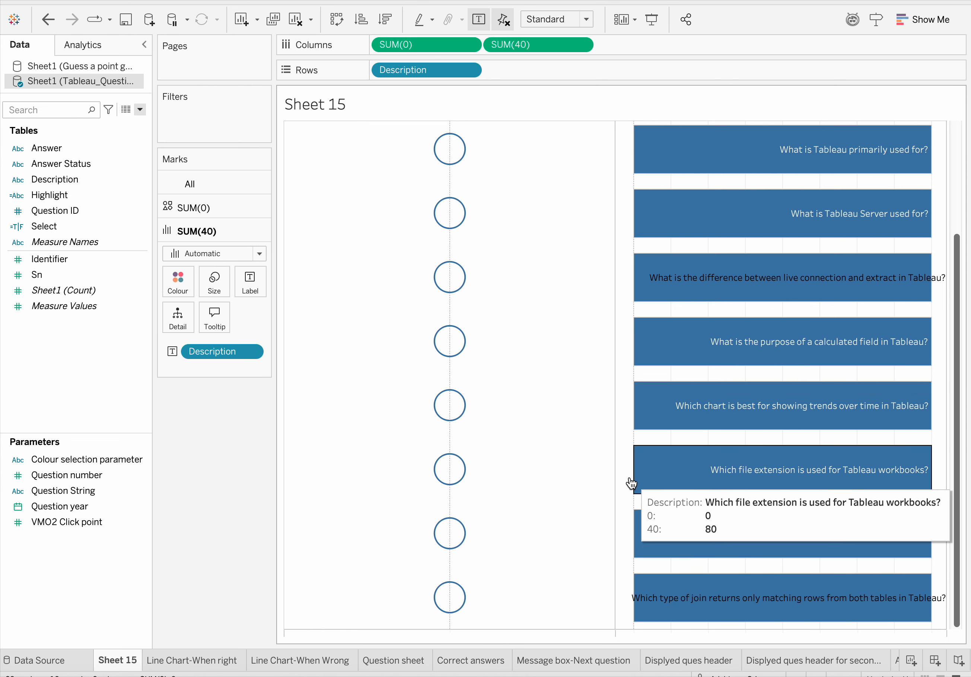
right_click(681, 633)
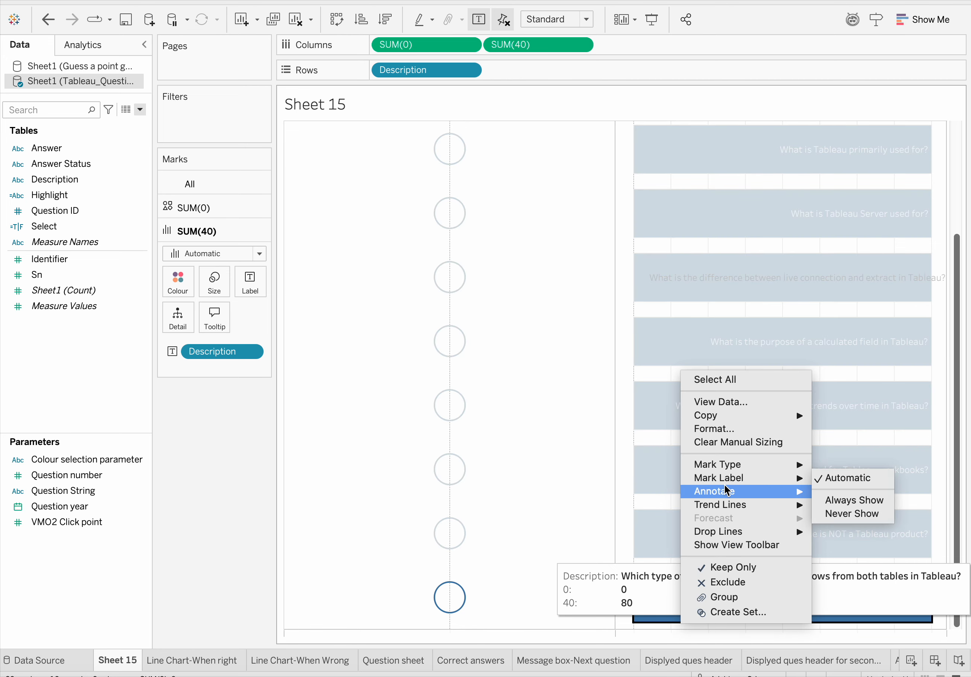
click(577, 472)
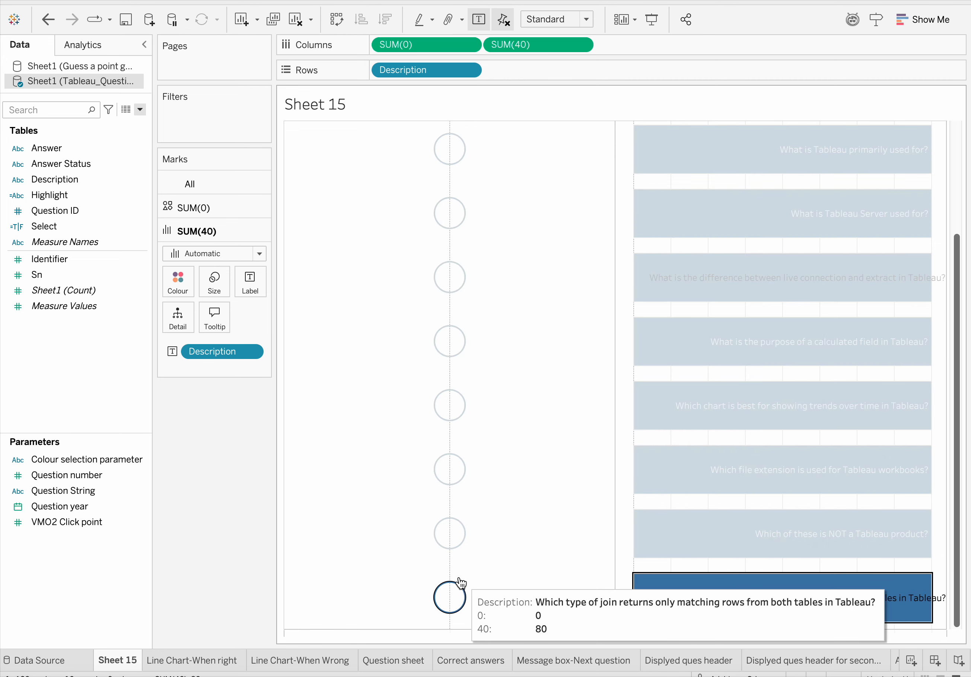
click(450, 591)
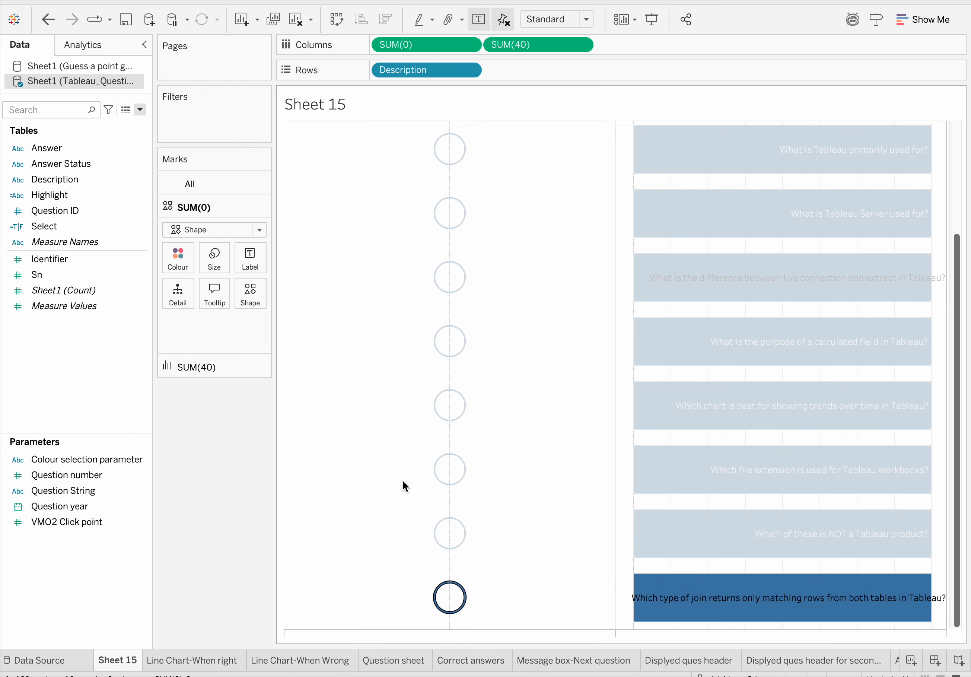
click(451, 591)
Try 2, 5, 3 and 1 as the first placeholder's value on Columns, and settle on 6.
double_click(402, 45)
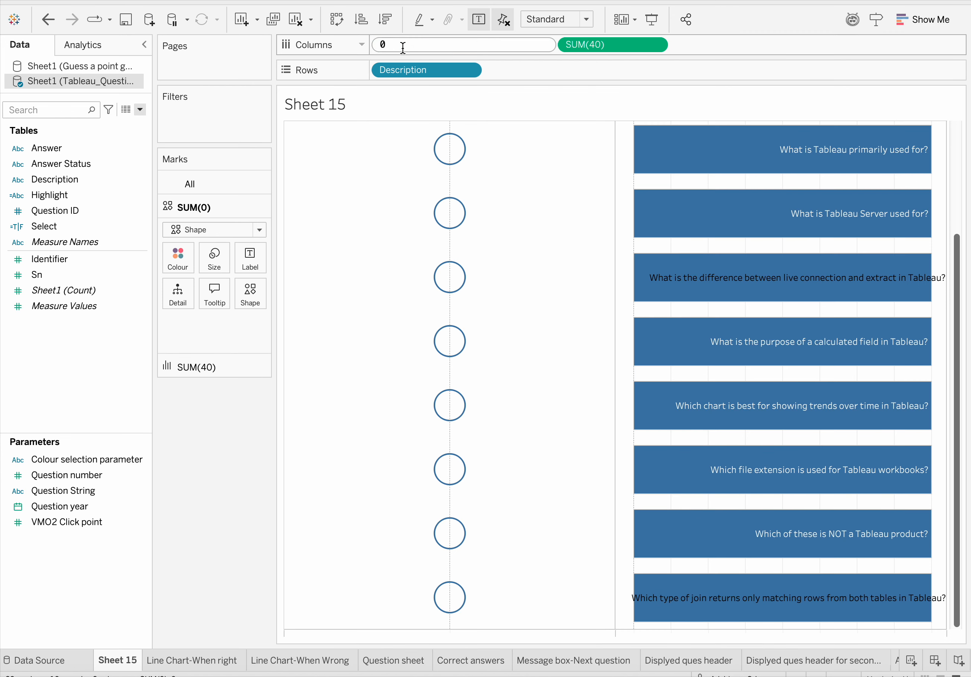
text(2)
key(Return)
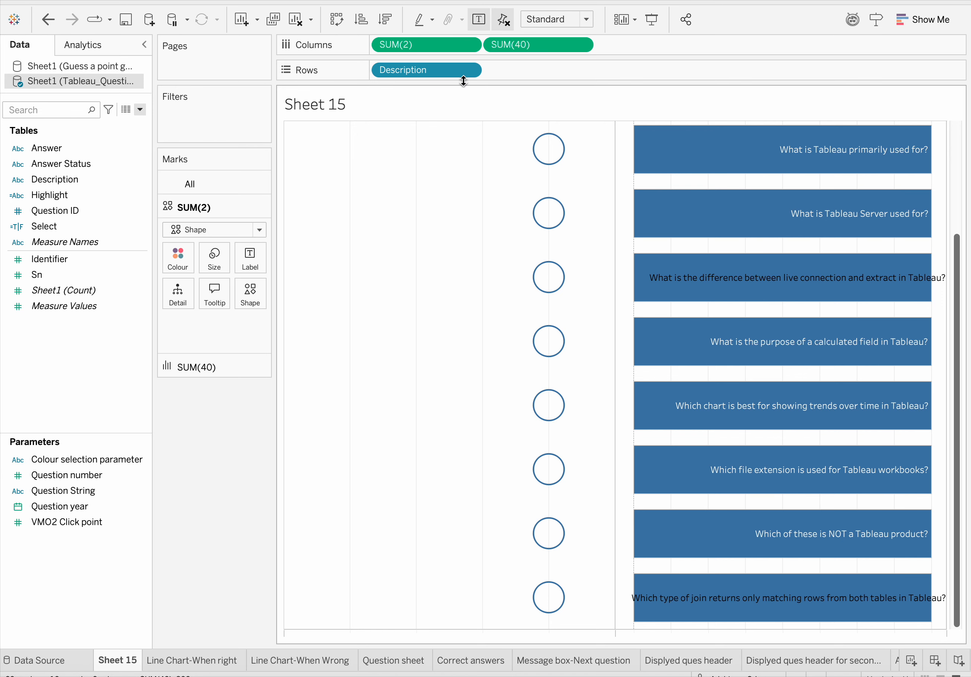
double_click(415, 44)
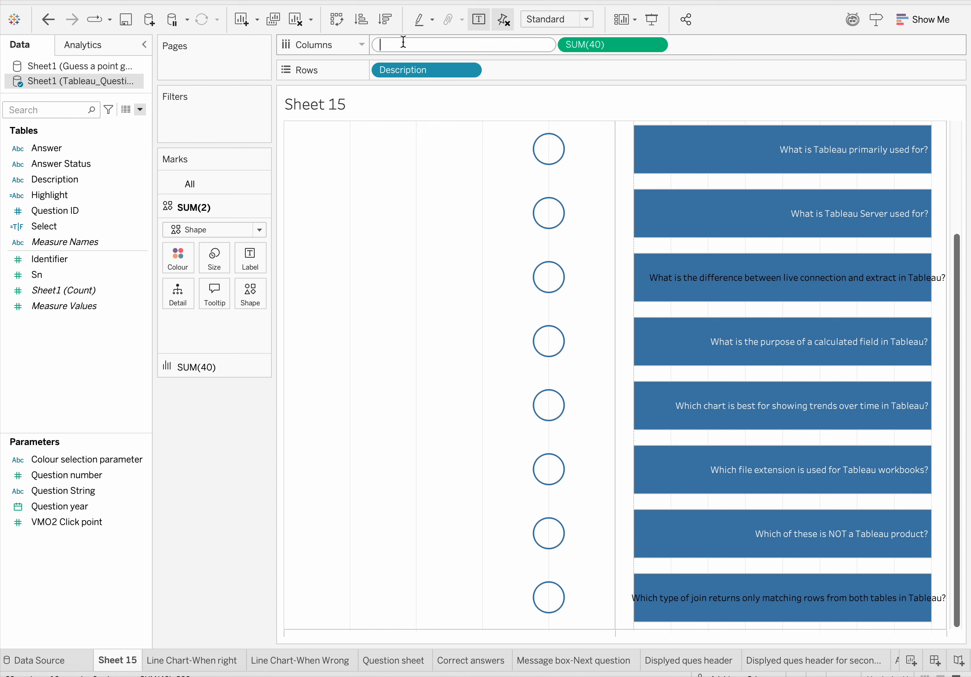
key(Return)
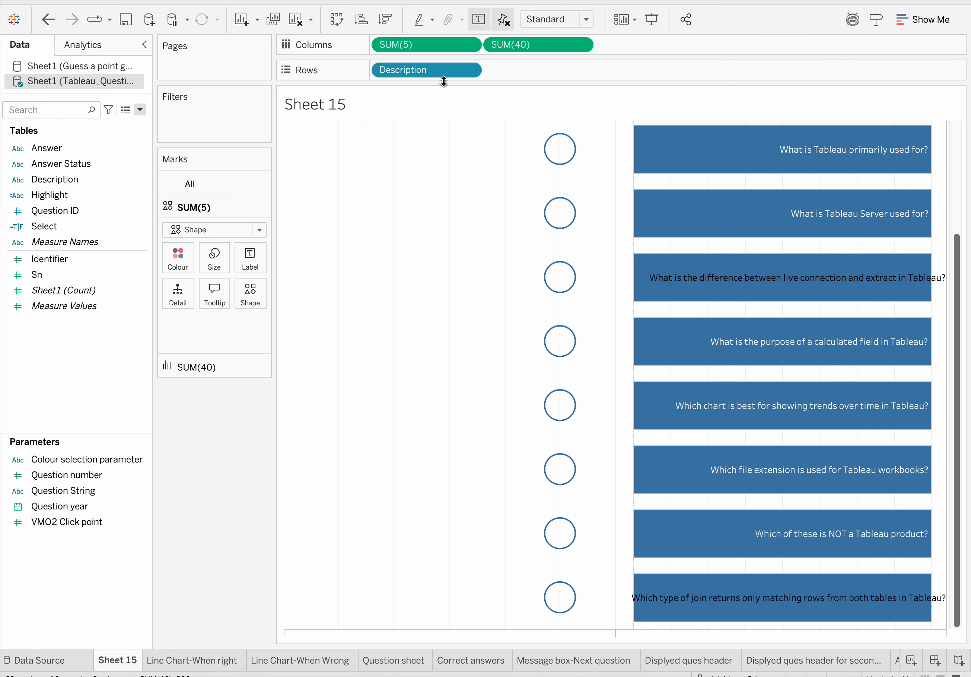
double_click(409, 40)
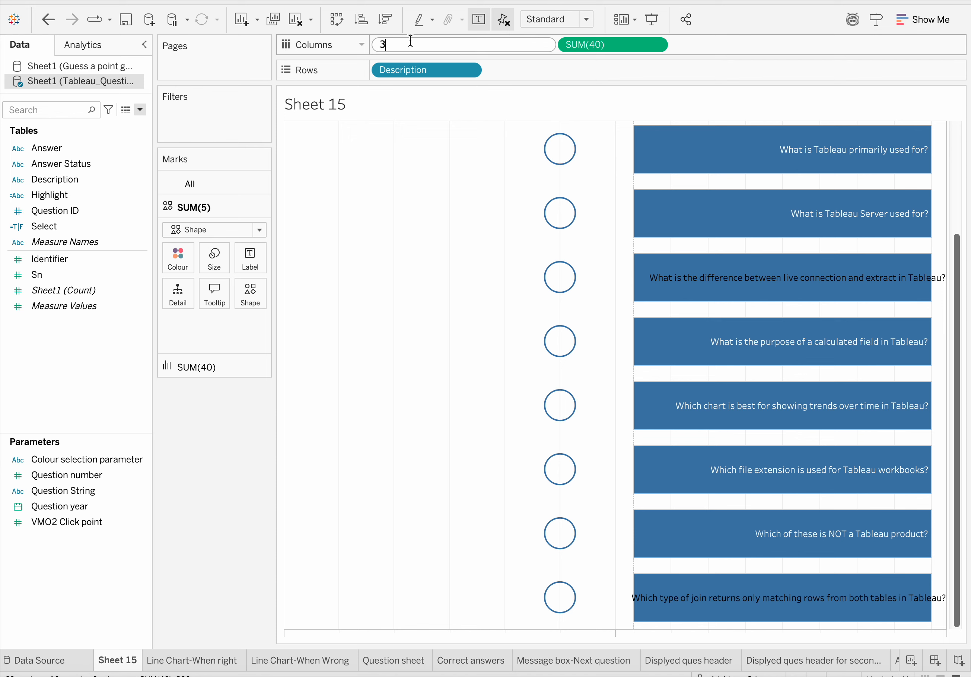
text(3)
key(Return)
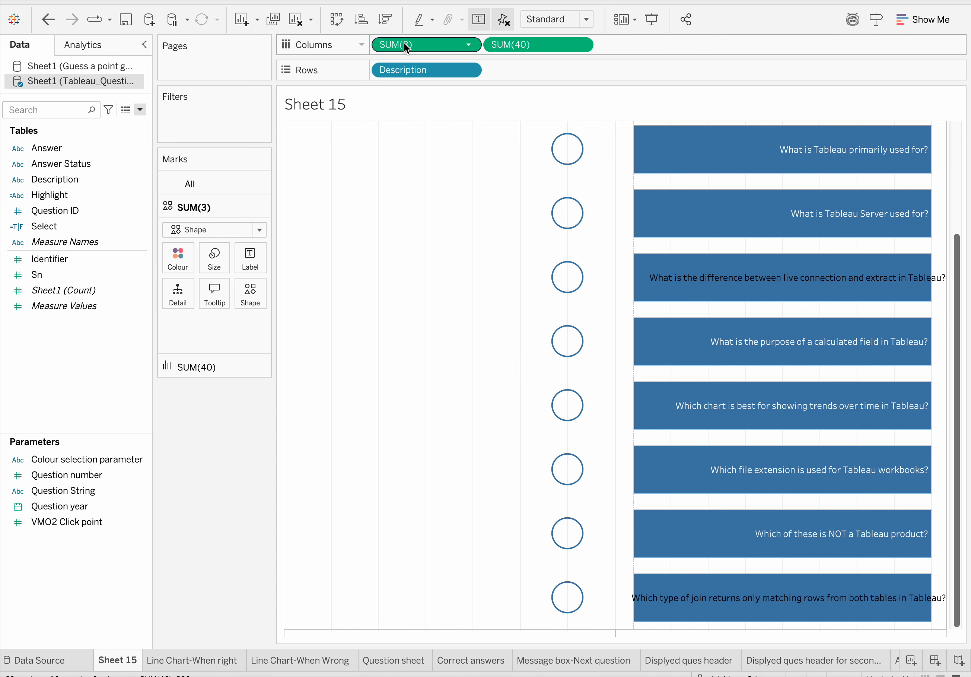
double_click(408, 43)
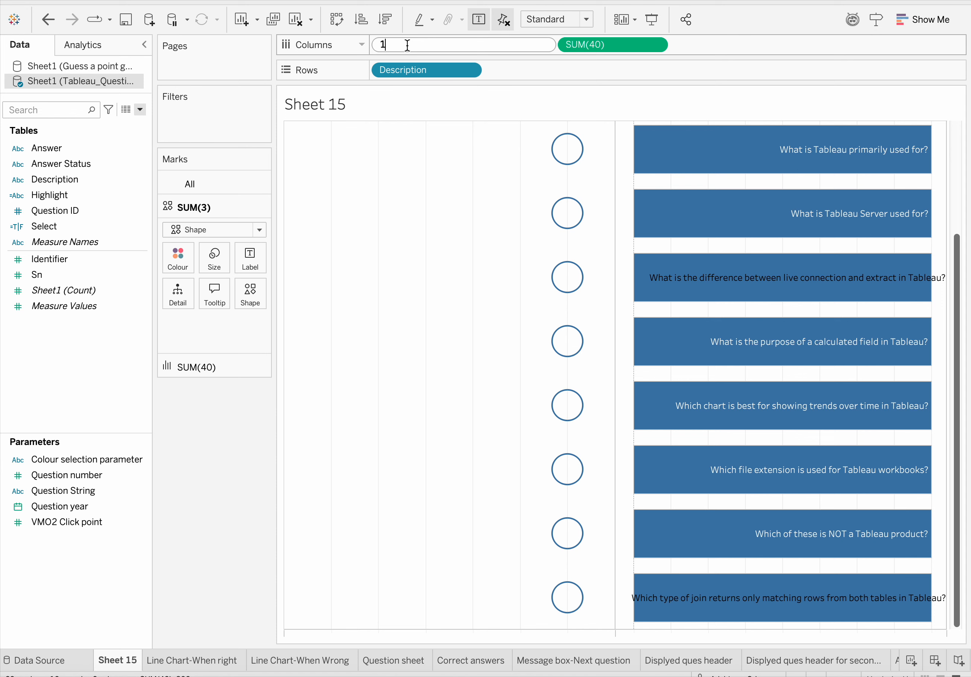
key(Return)
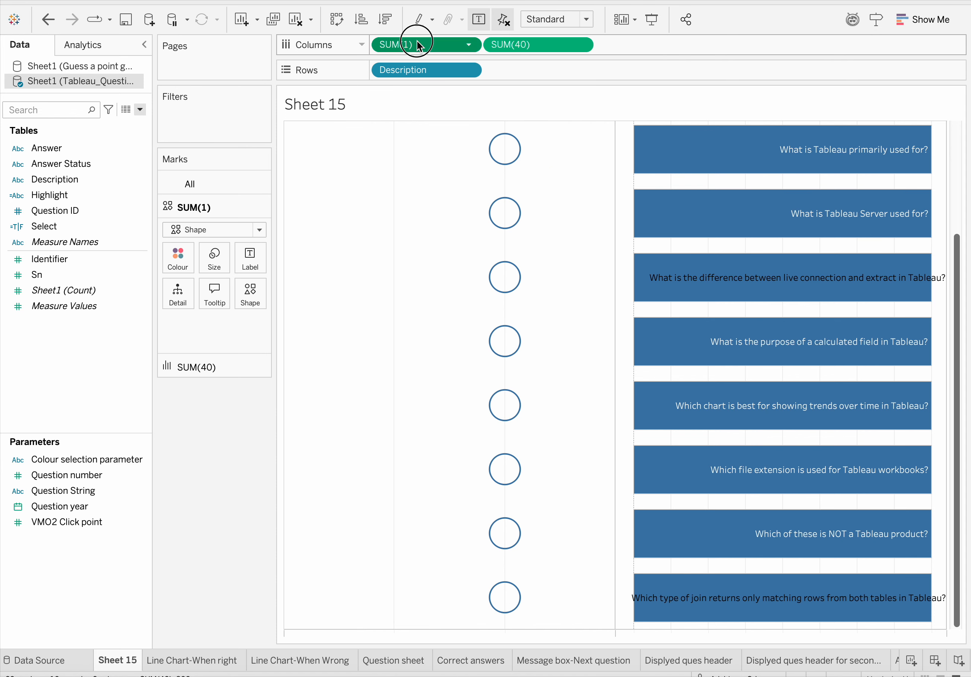
double_click(417, 44)
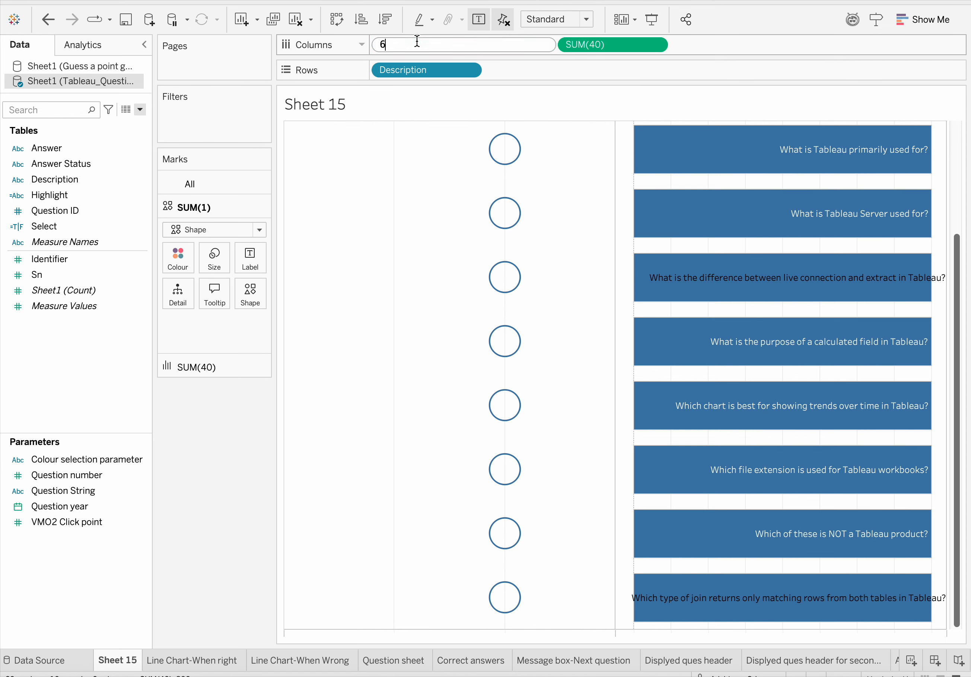
key(Return)
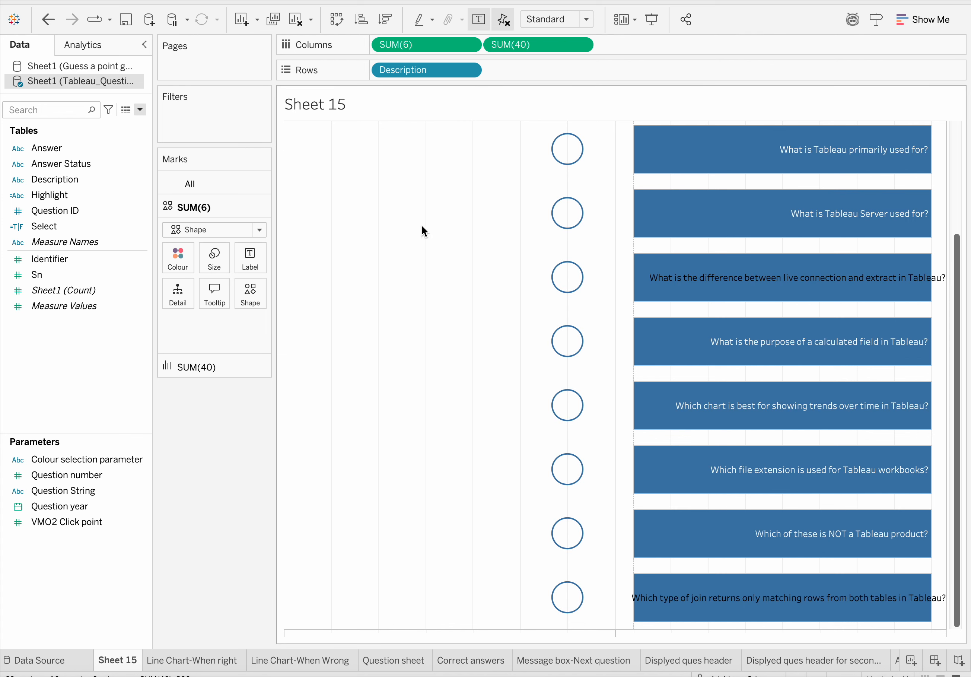
Try showing the Description row headers, and hide them again.
right_click(395, 228)
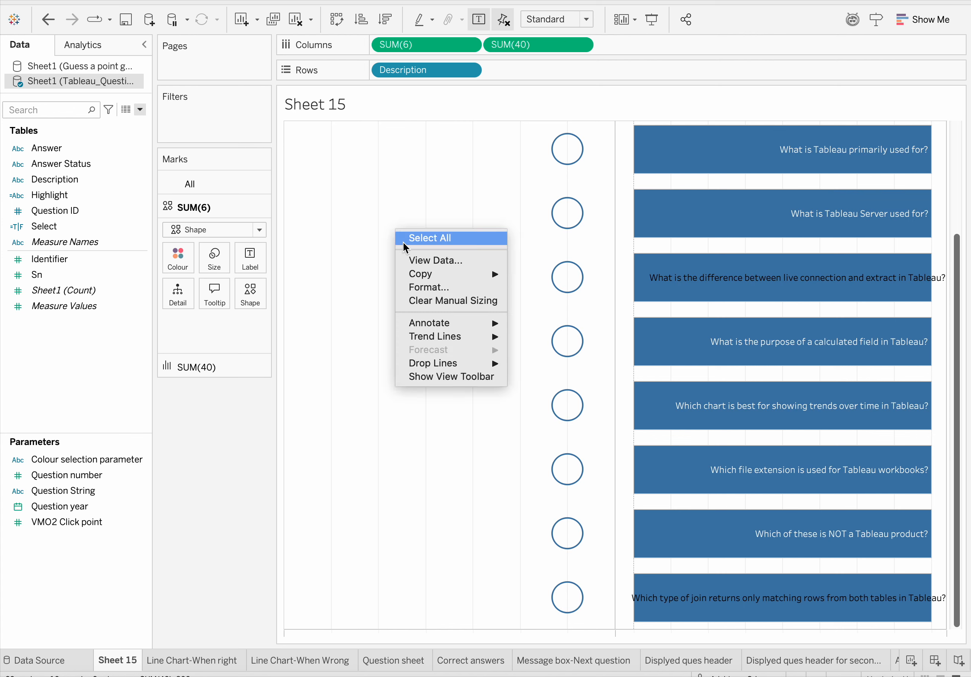
click(430, 292)
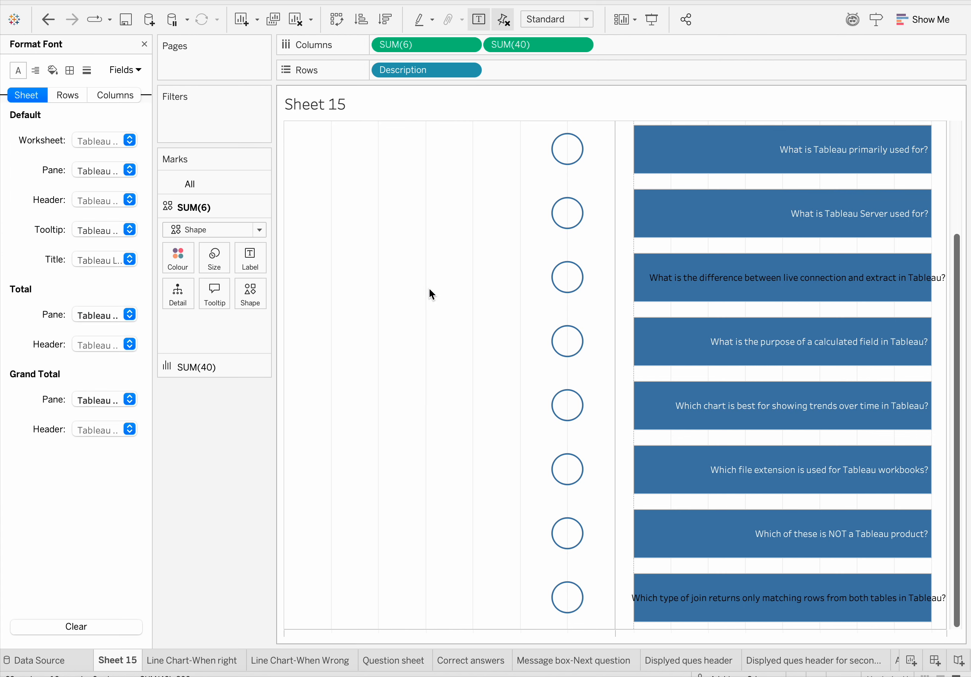
click(468, 70)
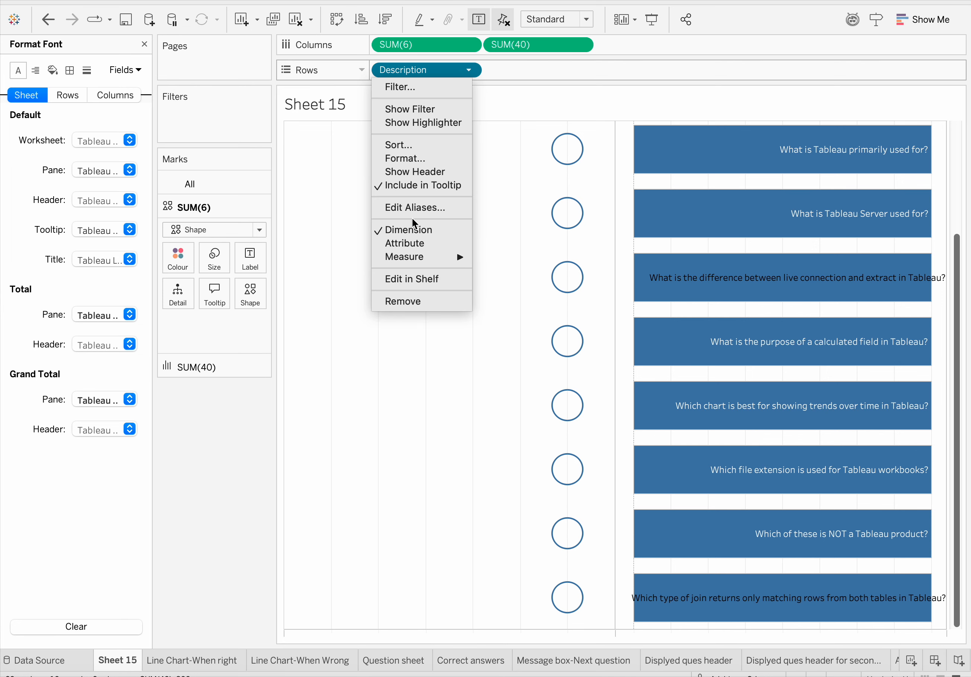
click(407, 172)
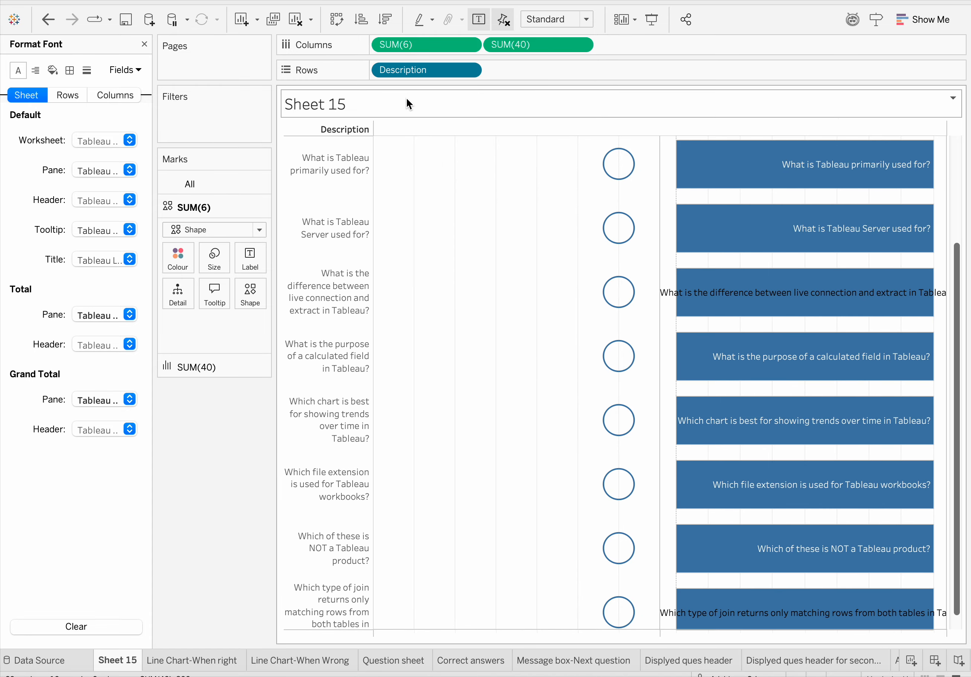
click(467, 70)
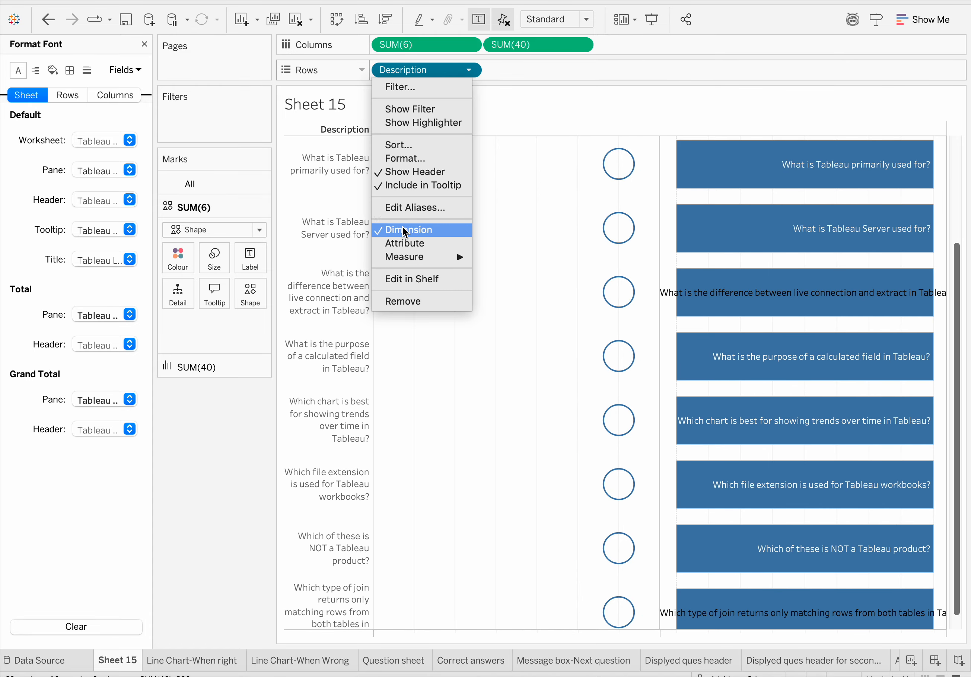
click(402, 172)
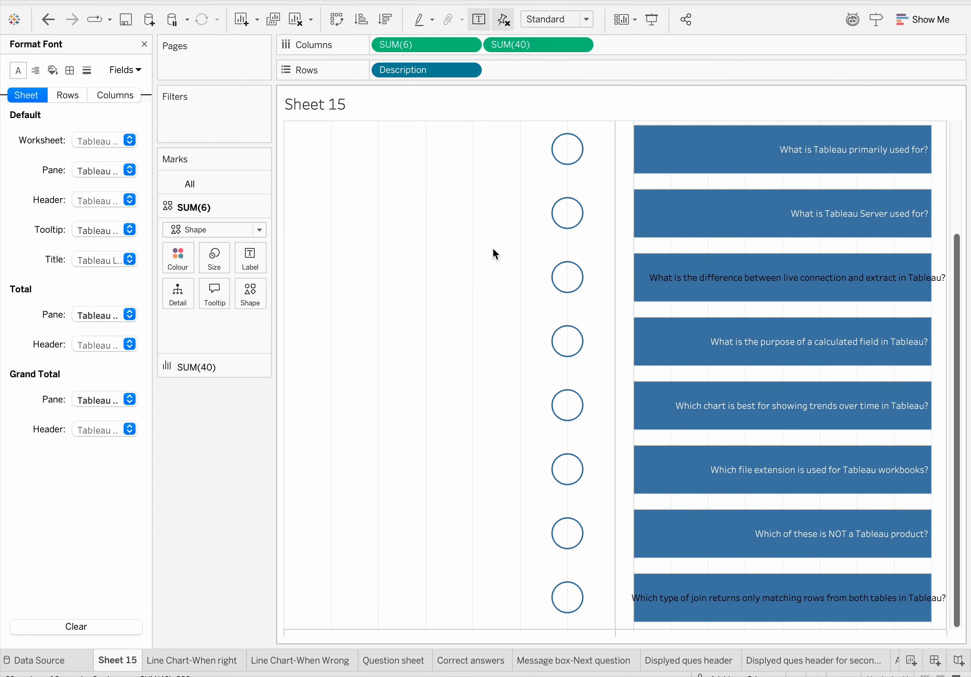
Set the sheet's default pane alignment to horizontal left so the question labels start at the bars' beginning.
right_click(392, 270)
click(424, 324)
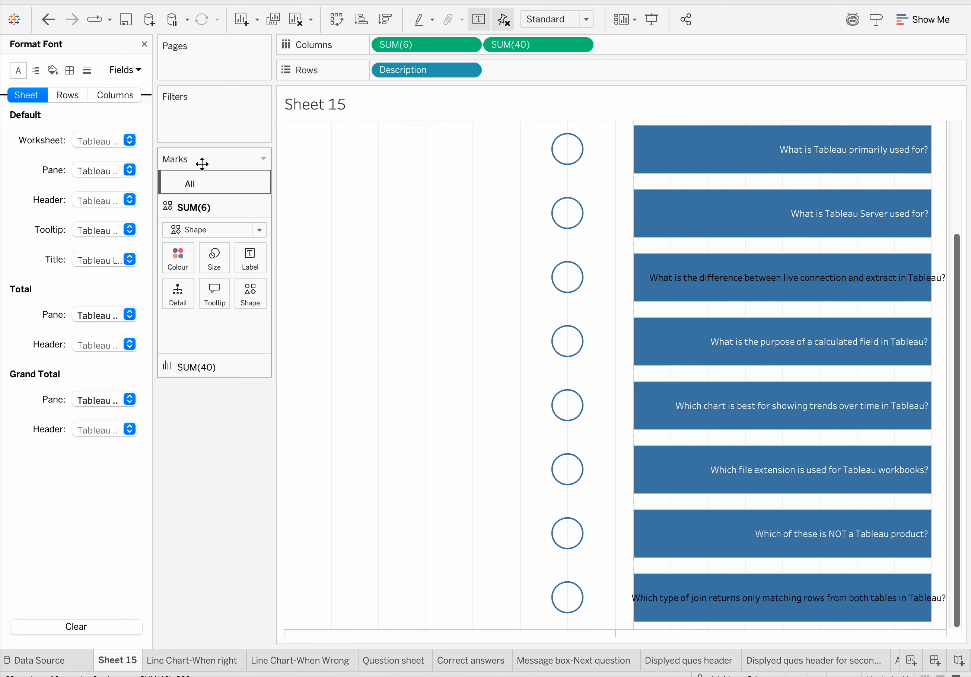
click(36, 71)
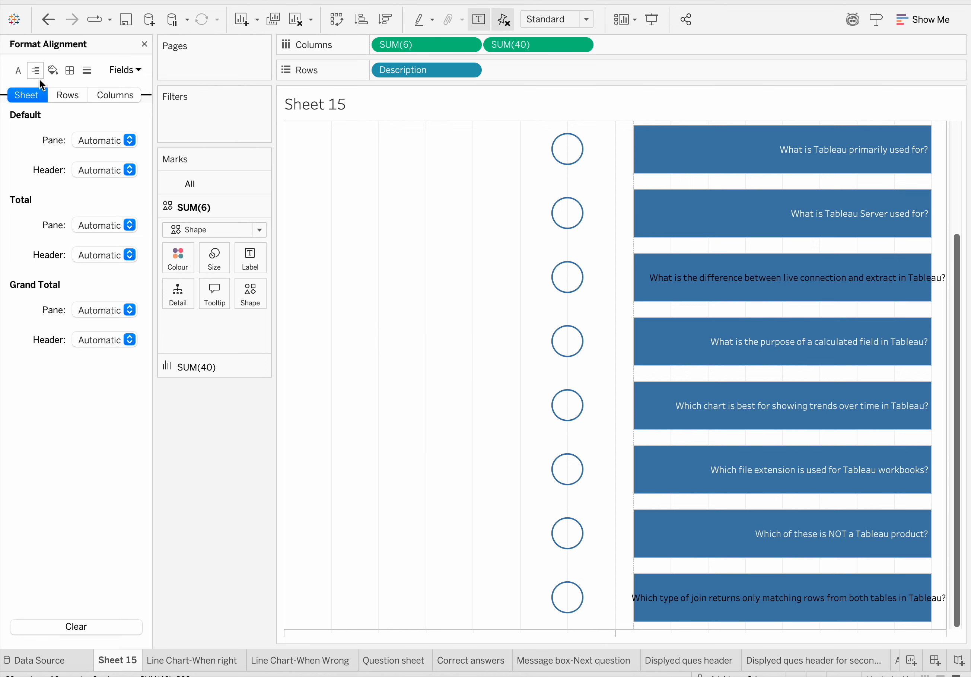
click(91, 141)
click(90, 197)
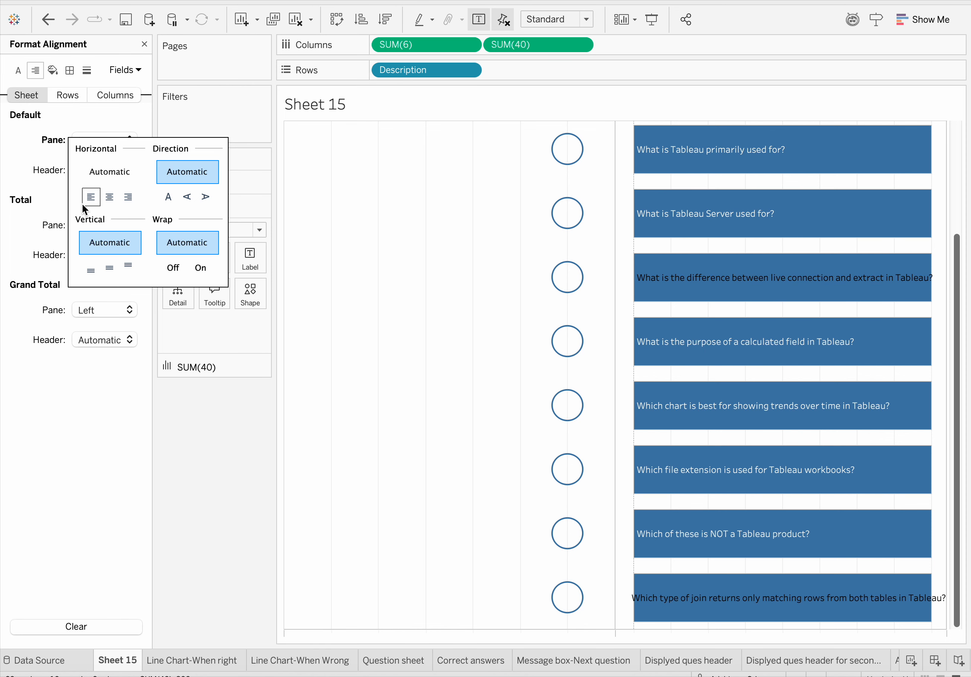
click(297, 280)
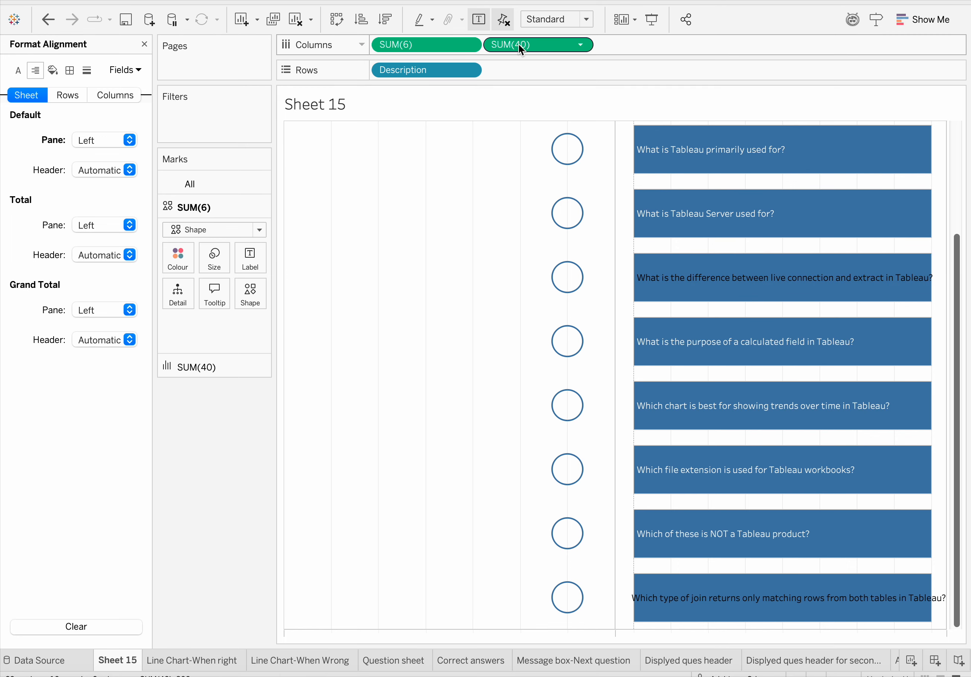
Try placing SUM(40) before SUM(6) on Columns, and restore the original order.
drag(552, 43, 375, 40)
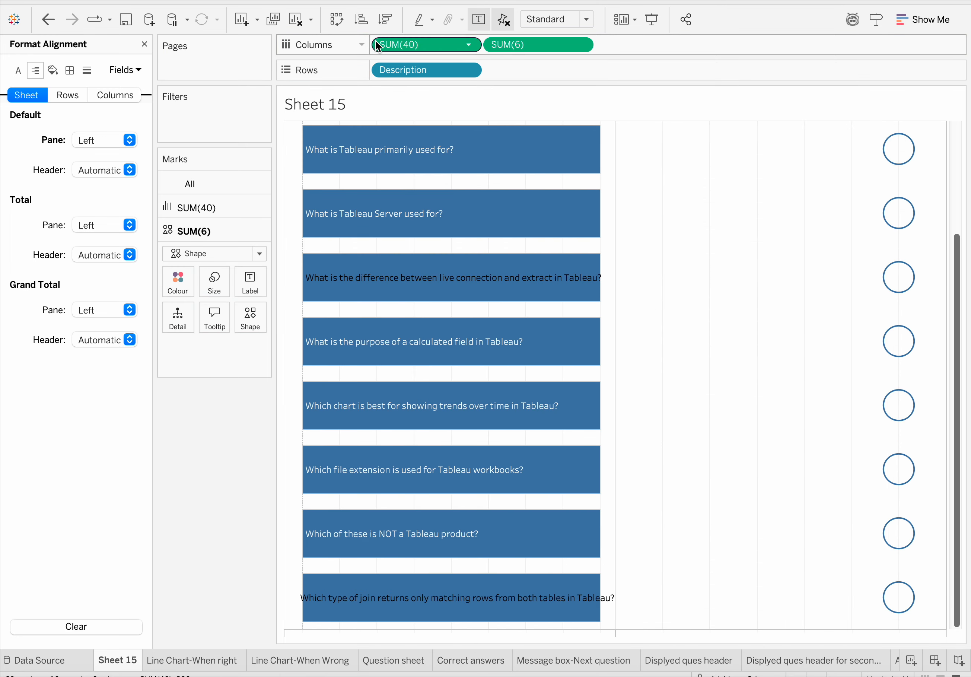
drag(422, 41, 393, 44)
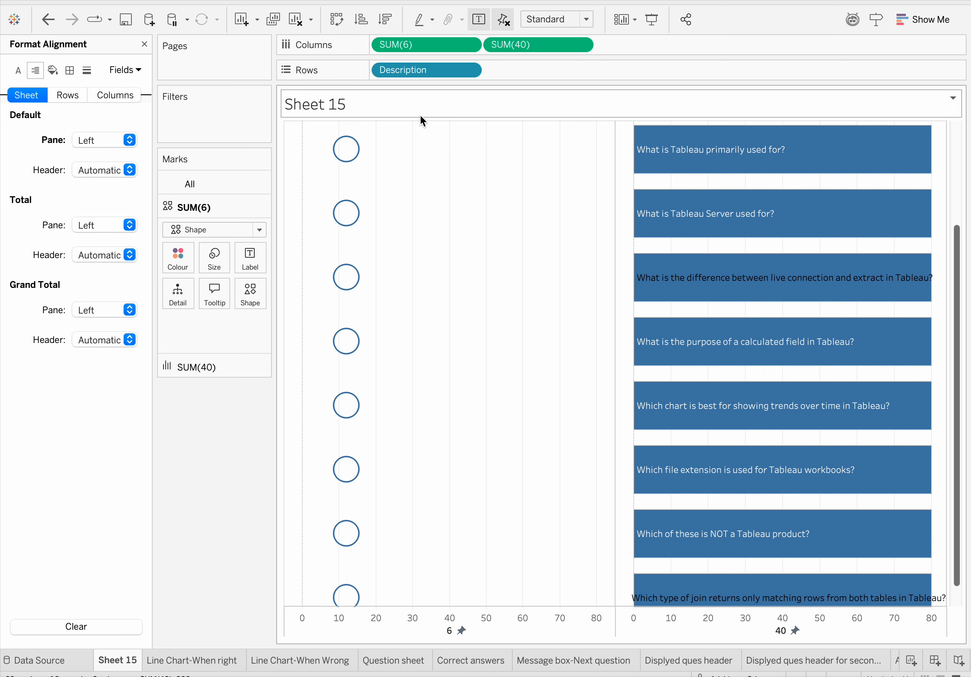
Change the first placeholder's value on Columns to 0.
mouse_move(348, 161)
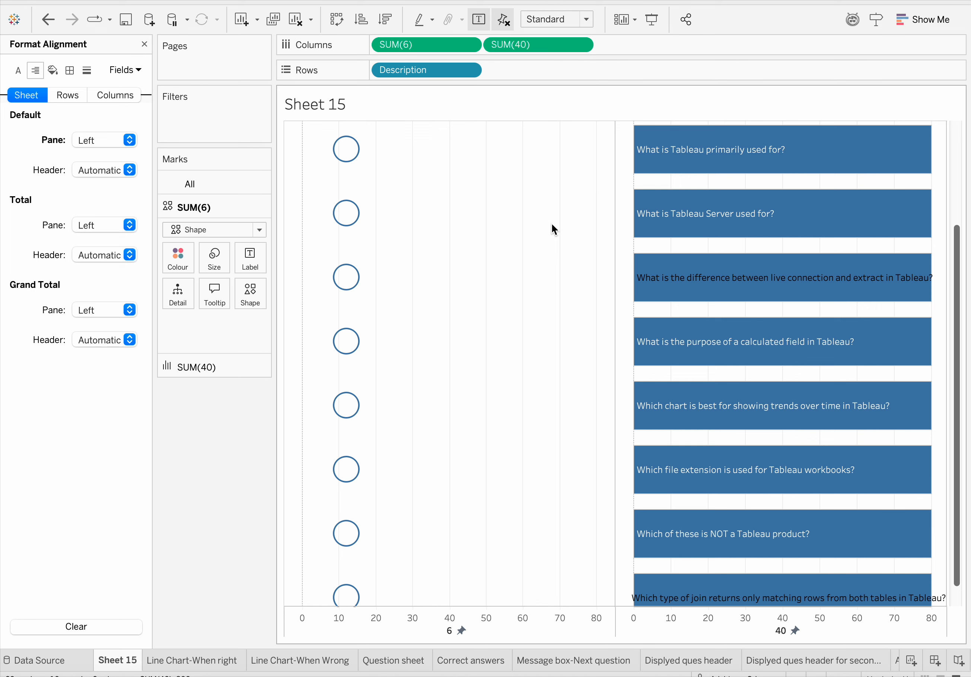
double_click(424, 44)
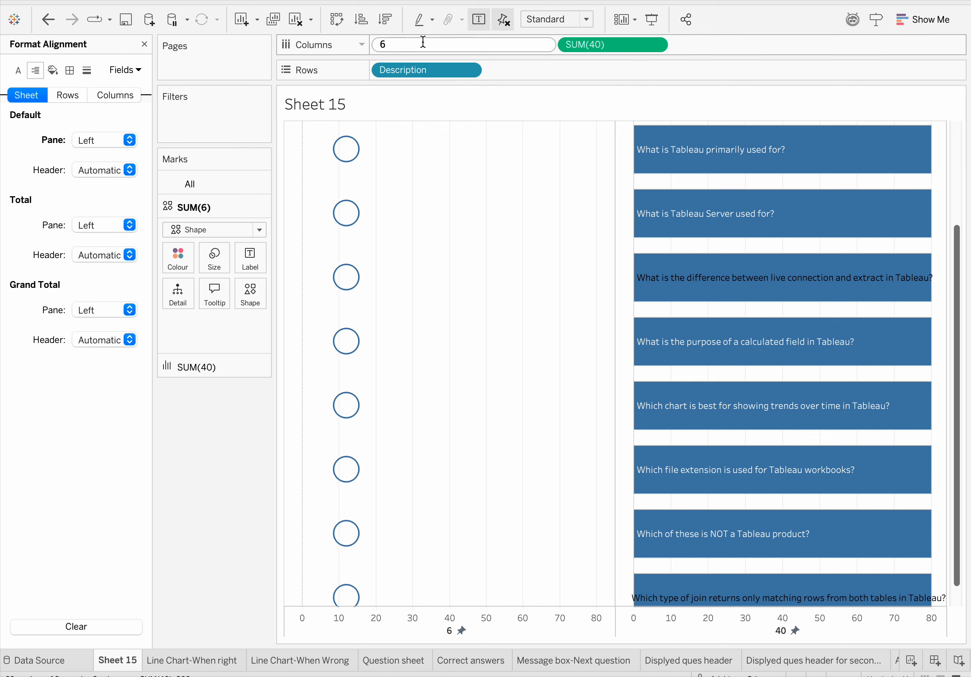
text(0)
key(Return)
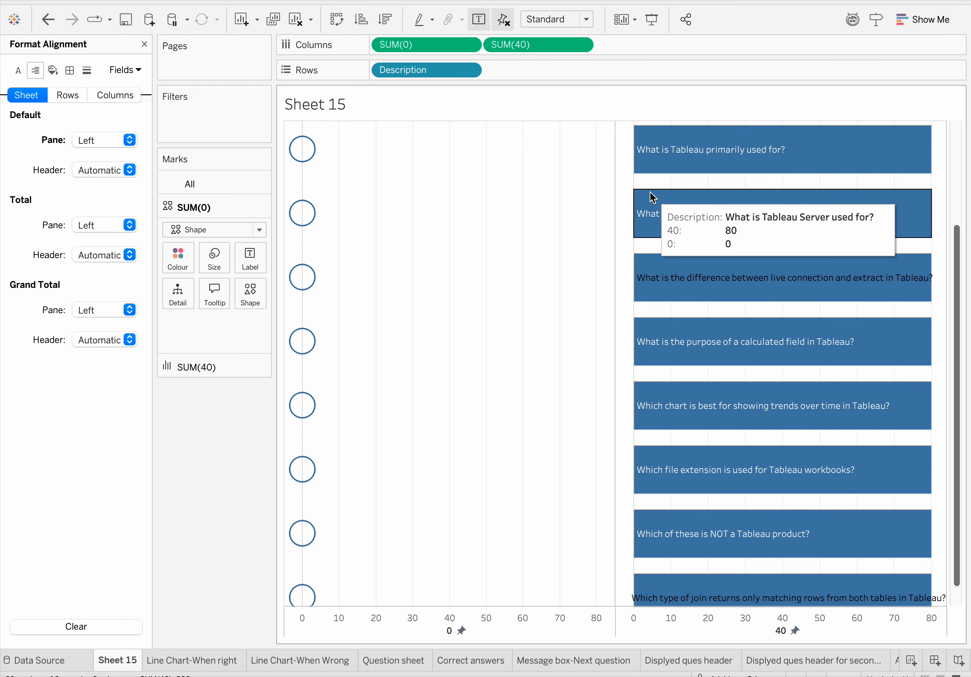
Check the range settings of the SUM(40) axis.
right_click(657, 619)
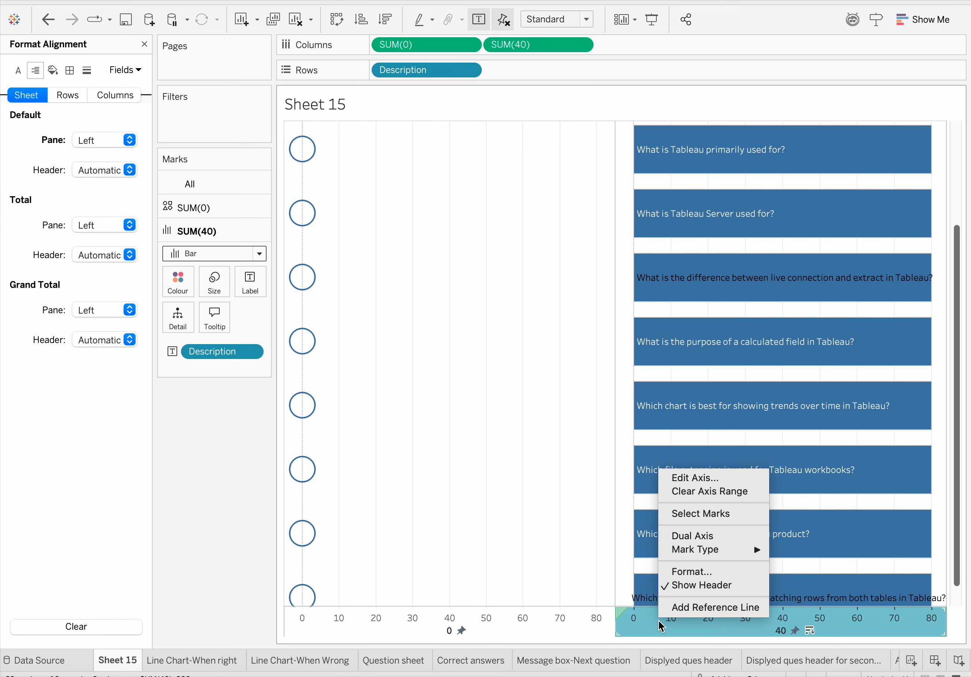
click(691, 478)
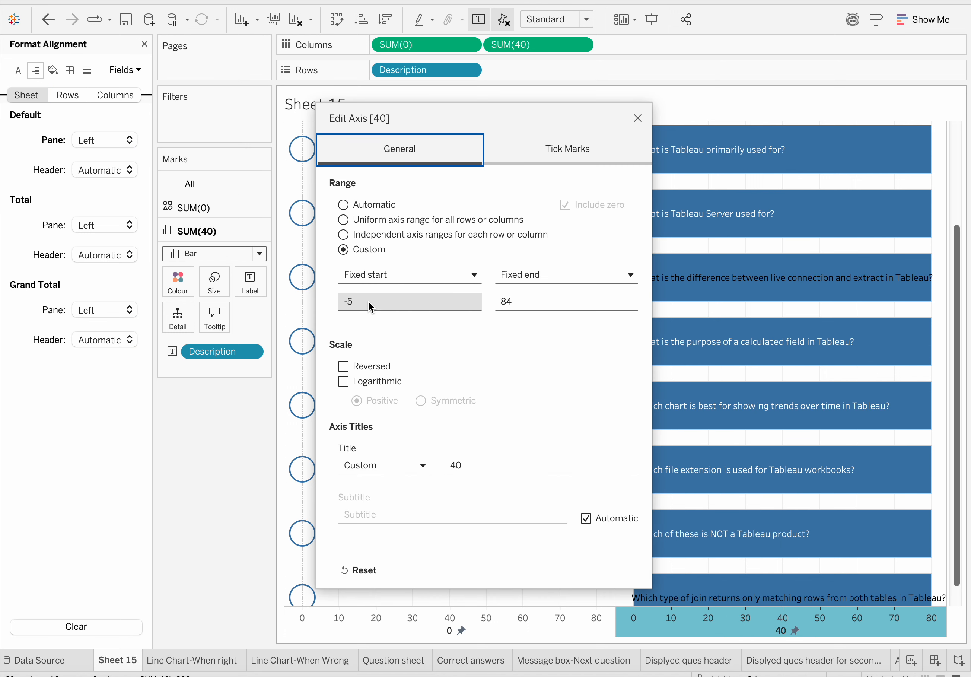
click(638, 118)
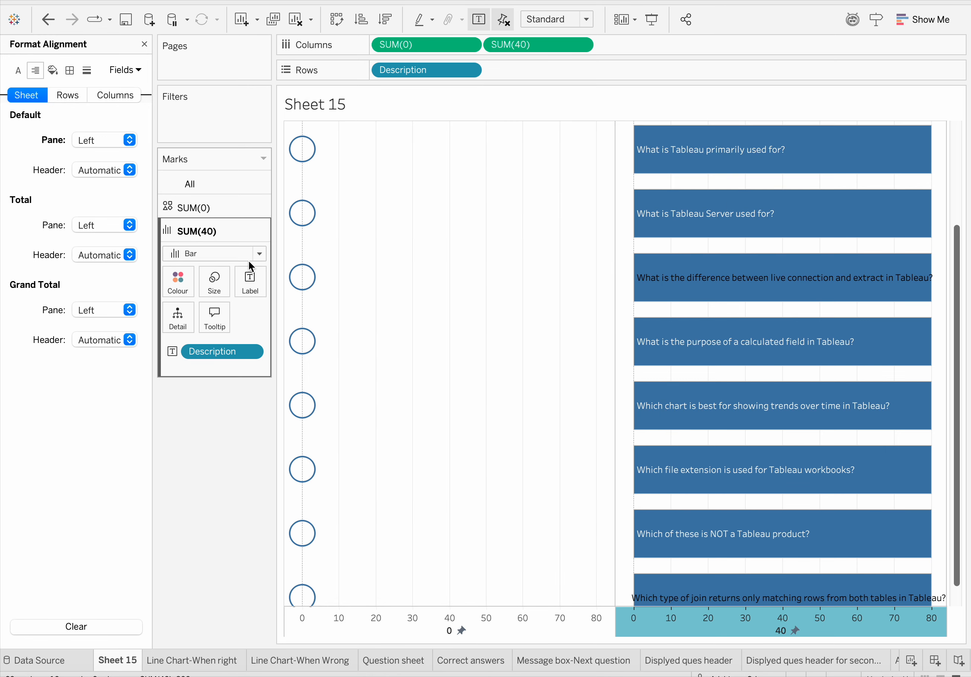
Set the SUM(40) mark type to Automatic and combine SUM(40) with SUM(0) as a dual axis.
click(259, 254)
click(206, 270)
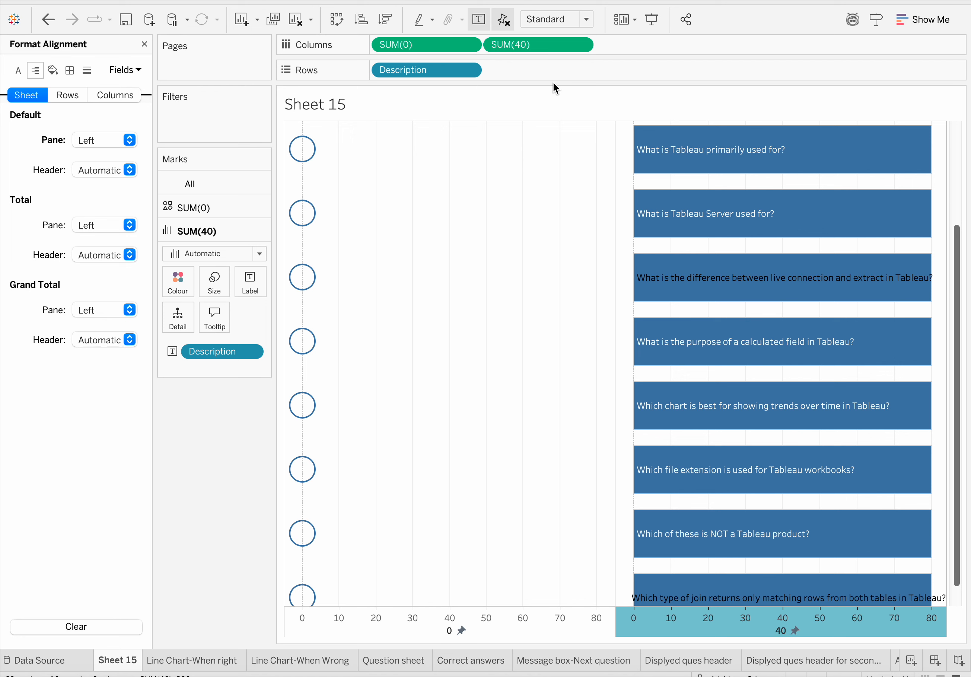
click(580, 45)
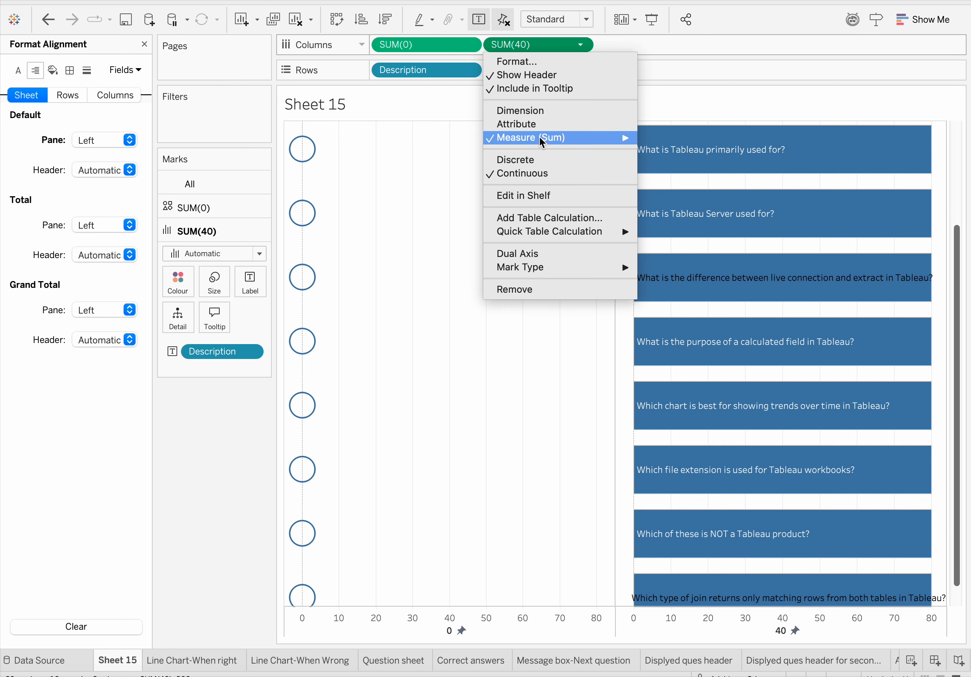
click(525, 253)
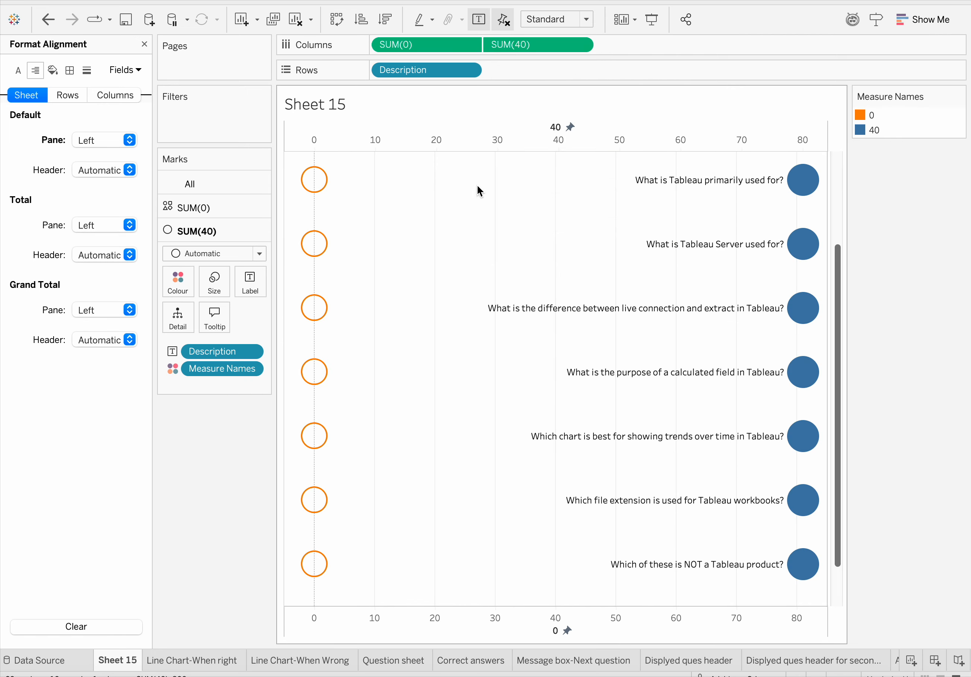
mouse_move(315, 261)
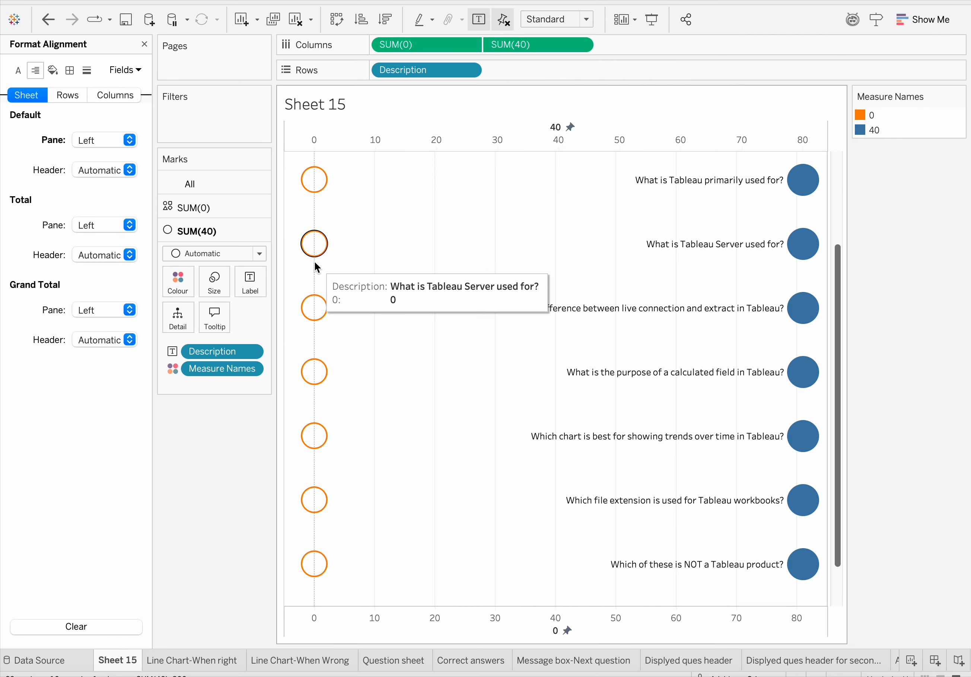
Synchronise the SUM(40) axis with the SUM(0) axis, and set the SUM(40) mark type to Bar.
right_click(411, 131)
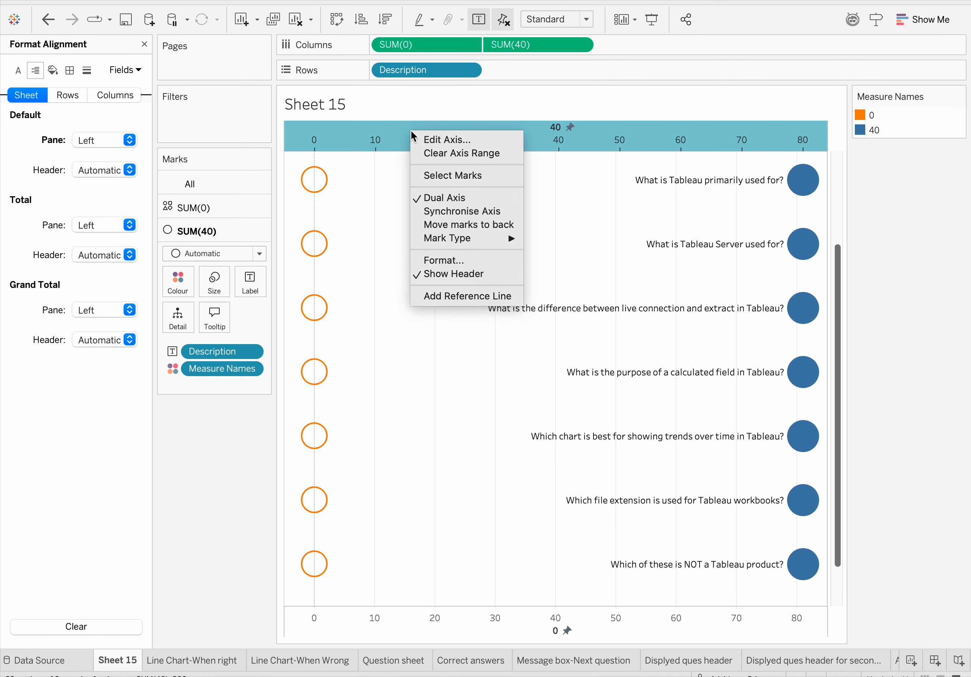
click(448, 209)
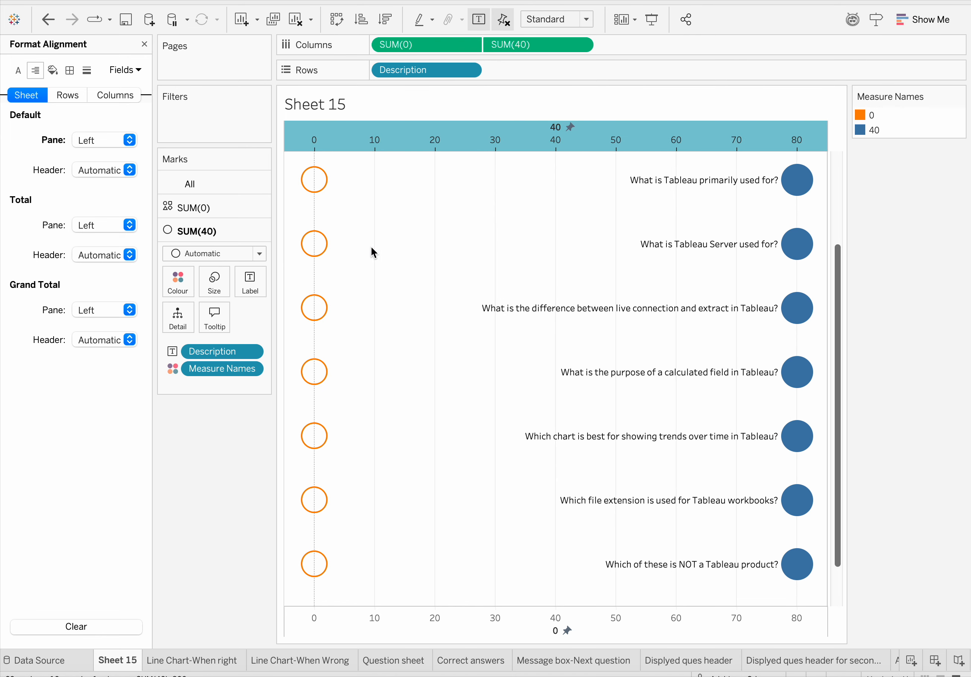
click(259, 253)
click(205, 287)
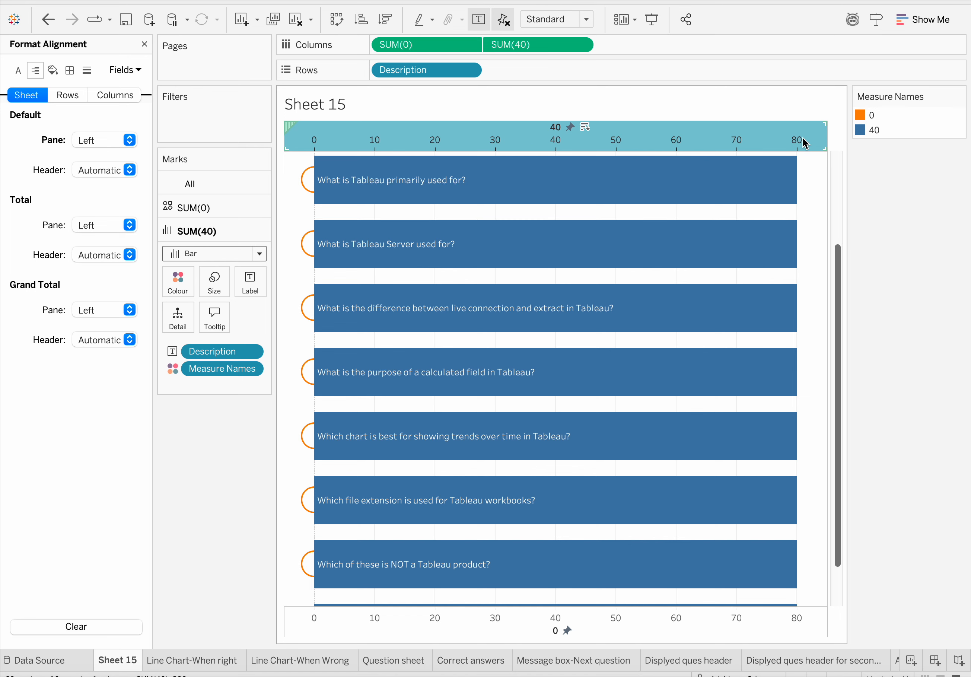
Set the fixed end of the SUM(0) axis range to 60.
scroll(717, 458, down, 3)
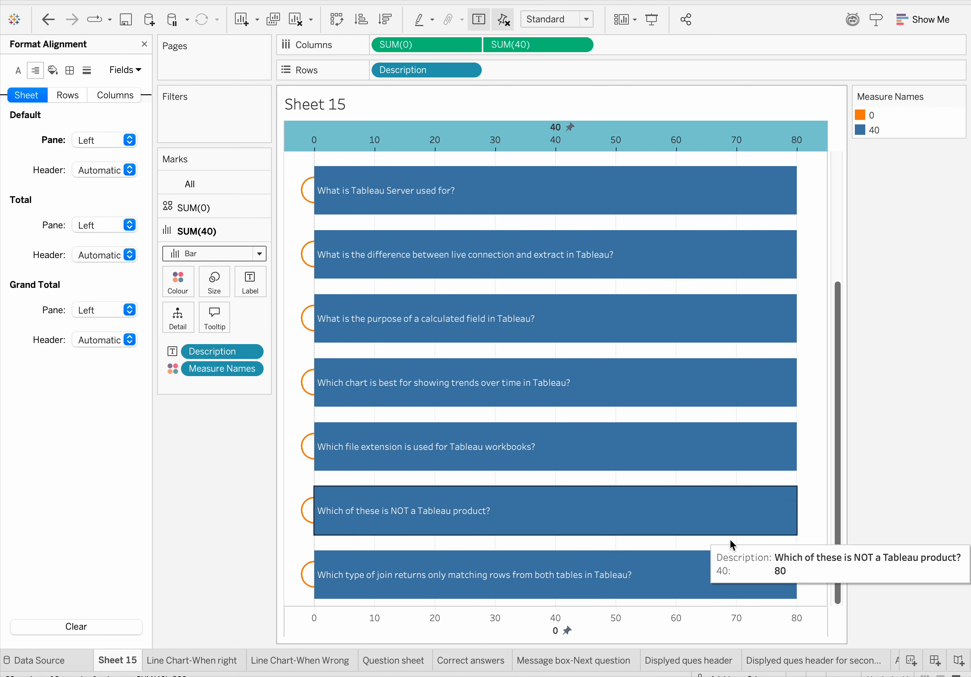
click(682, 625)
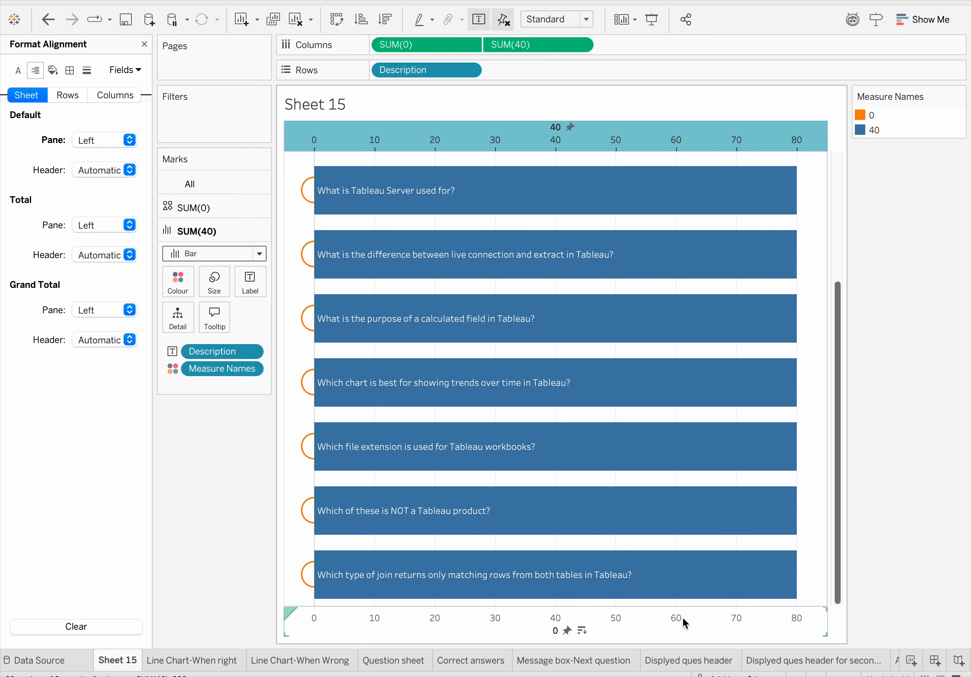
right_click(682, 616)
click(722, 463)
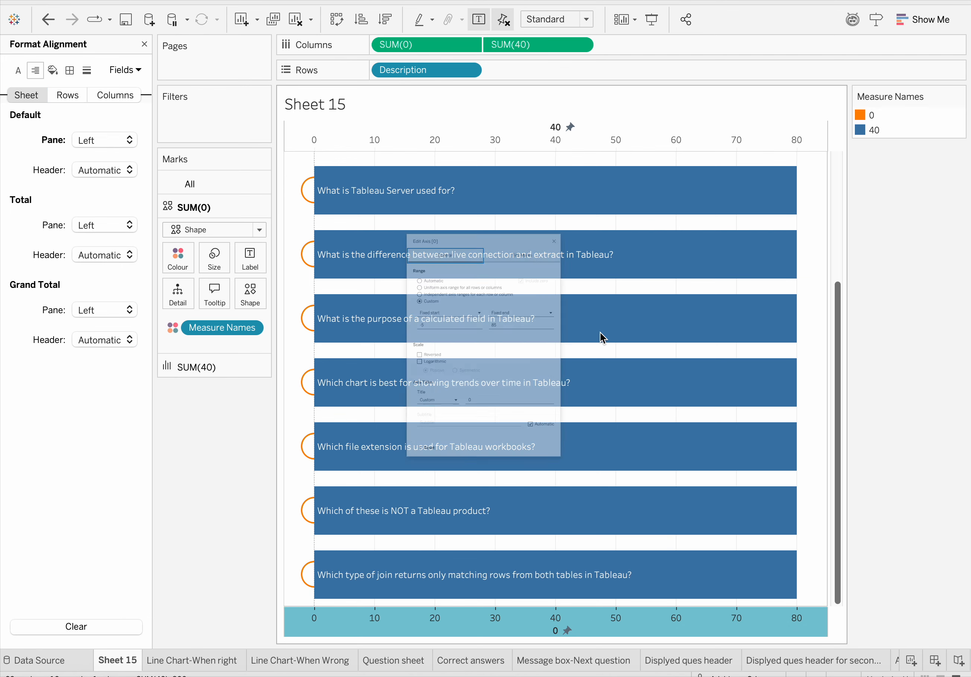
click(517, 296)
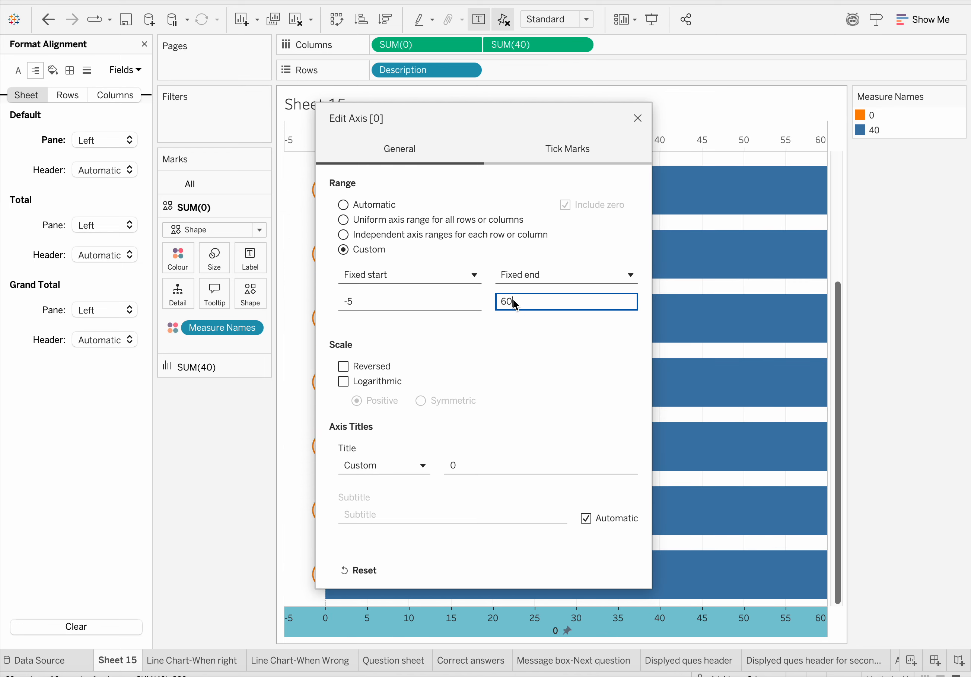
drag(639, 113, 638, 113)
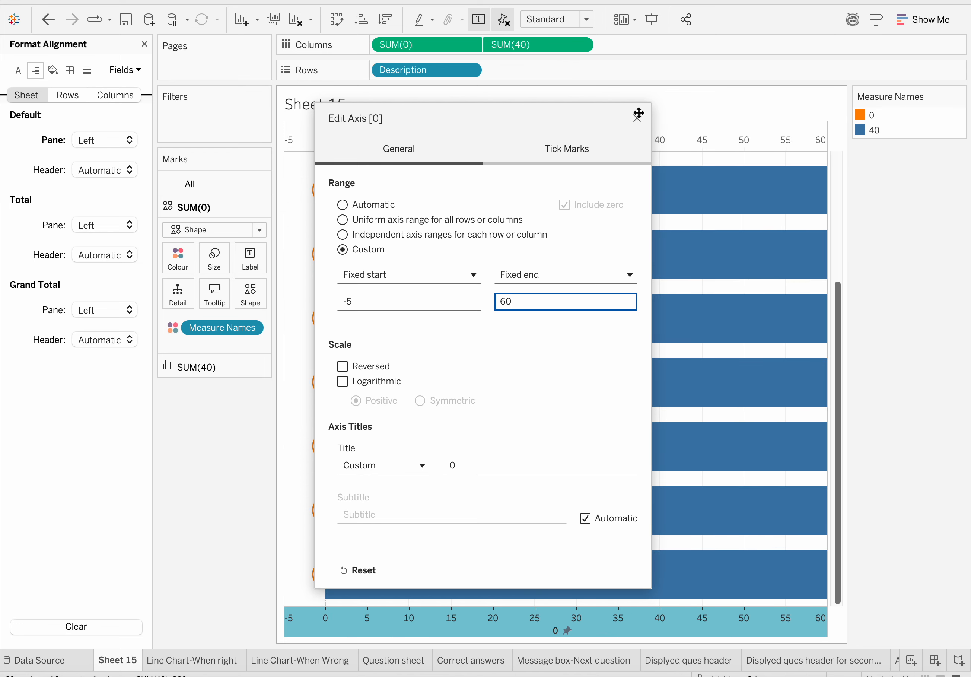
click(637, 118)
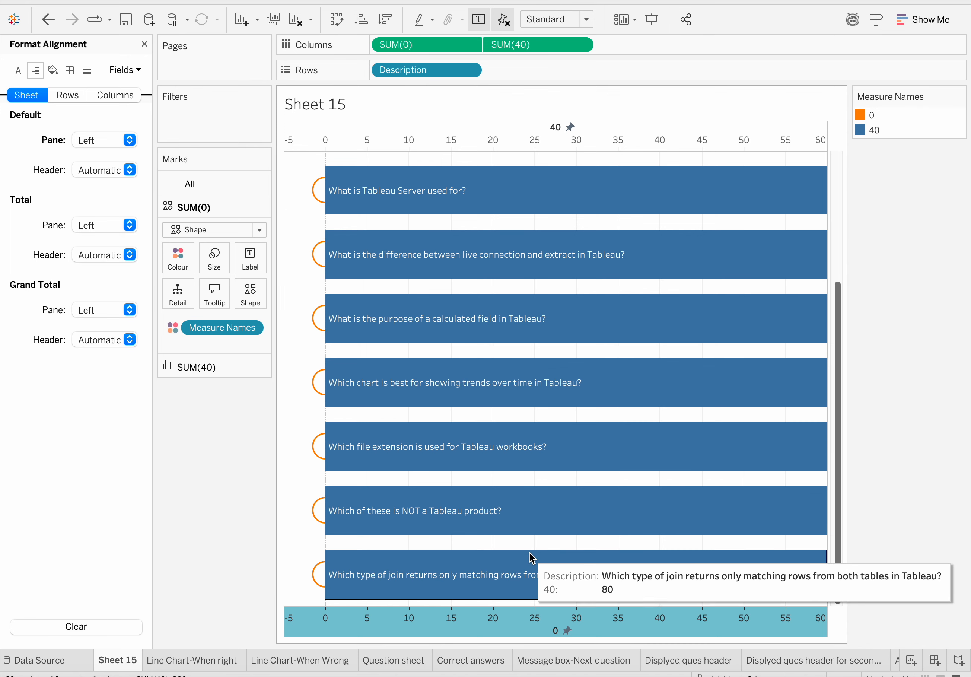
Set the fixed end of the SUM(0) axis range to 40.
right_click(625, 625)
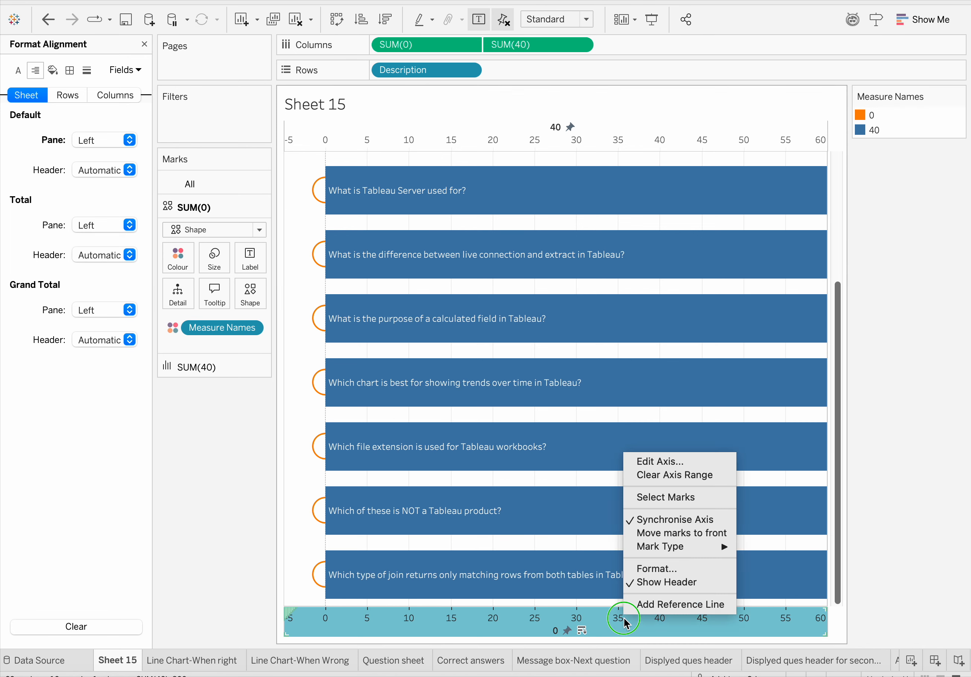
click(657, 461)
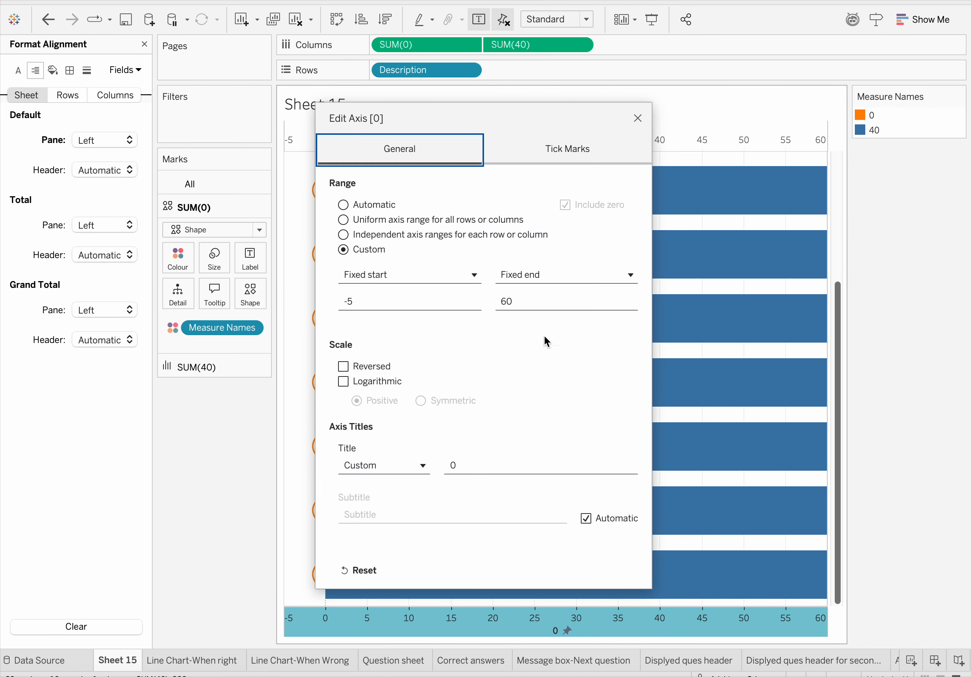
click(516, 295)
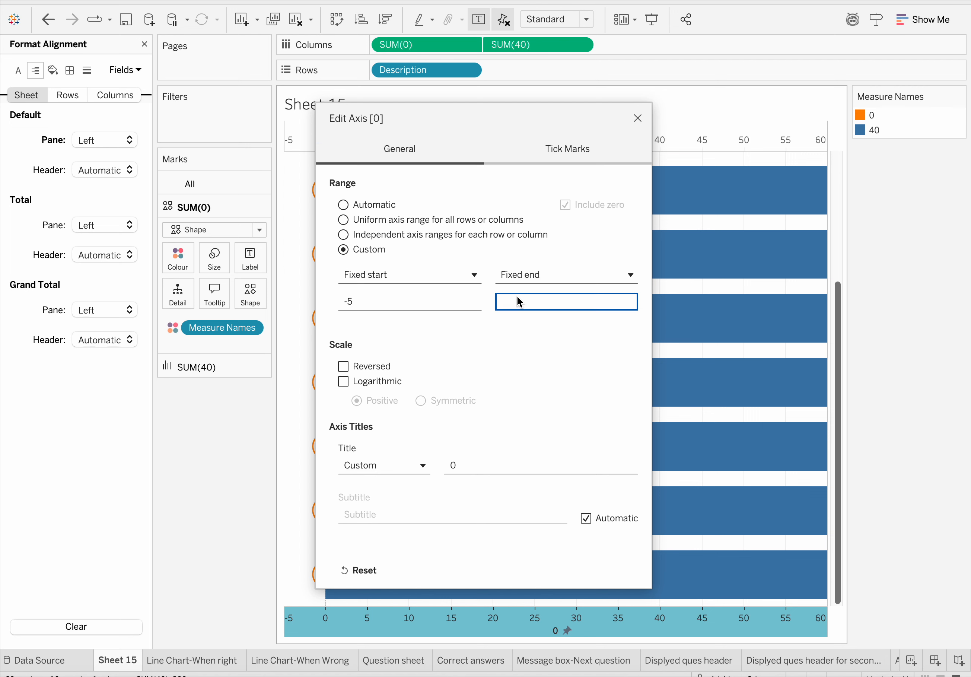
text(40)
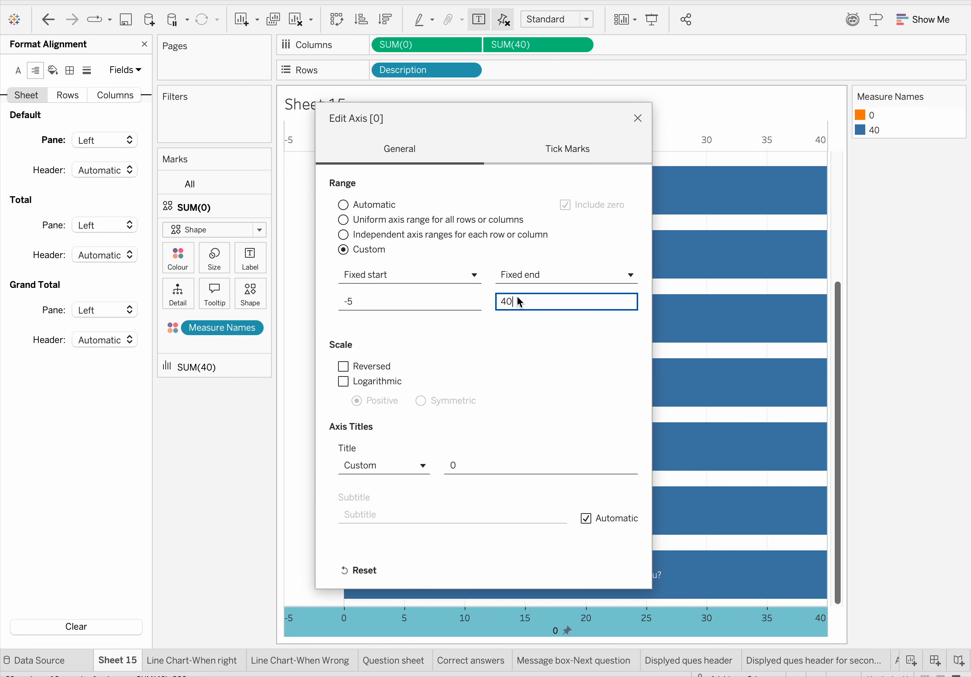
Finish the axis edit and slightly increase the size of the SUM(0) circle shapes.
click(638, 118)
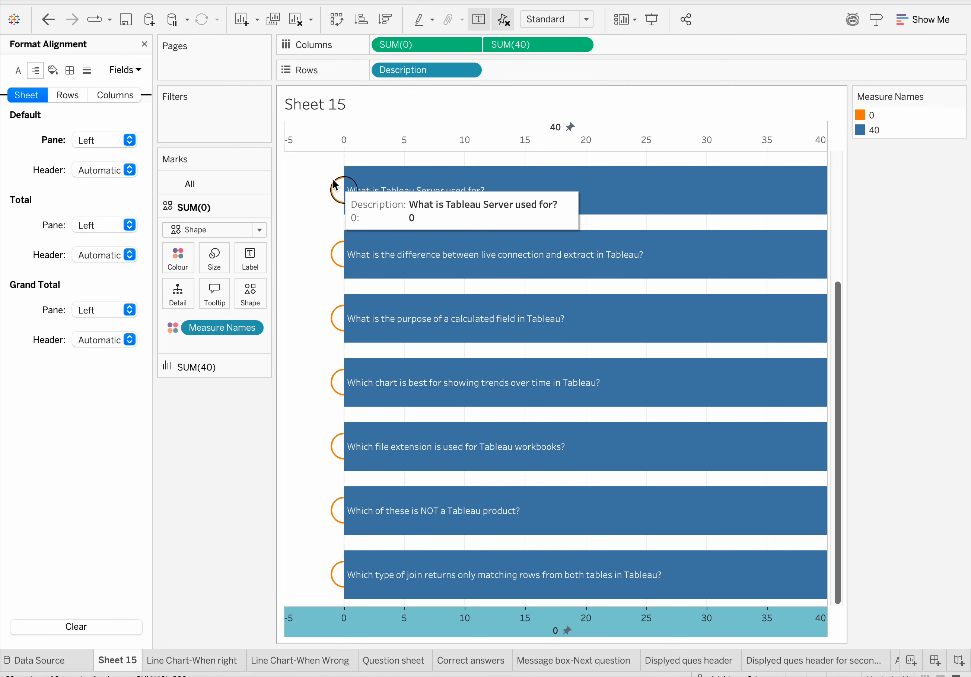
click(214, 257)
mouse_move(234, 295)
mouse_down()
mouse_move(223, 293)
mouse_move(245, 296)
mouse_up()
Change the first placeholder measure on Columns to -1 so the circles sit clear of the description bars.
click(433, 41)
double_click(433, 42)
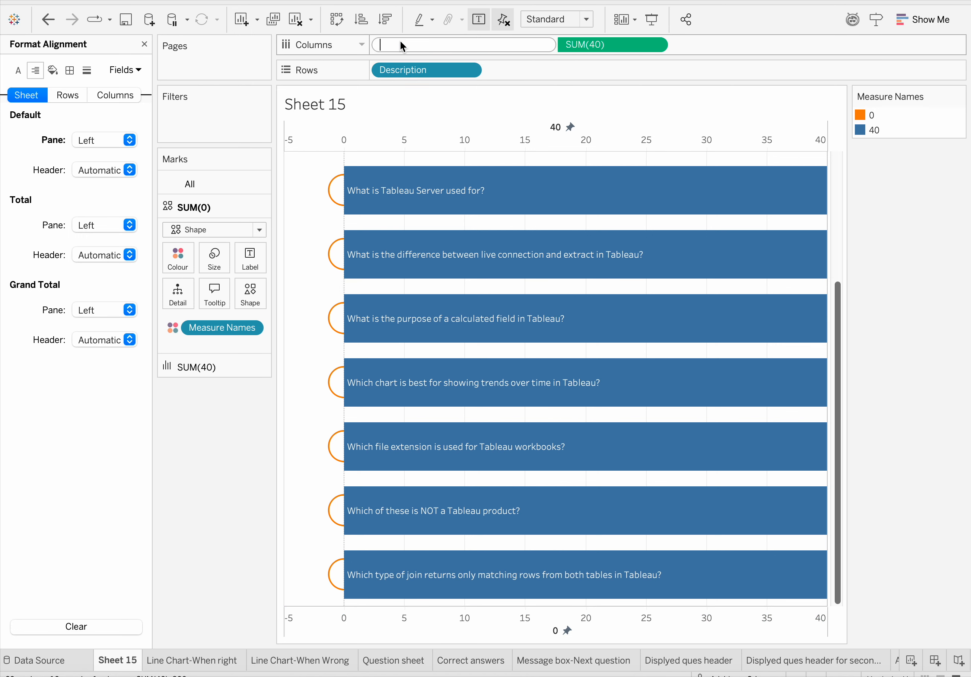
key(Return)
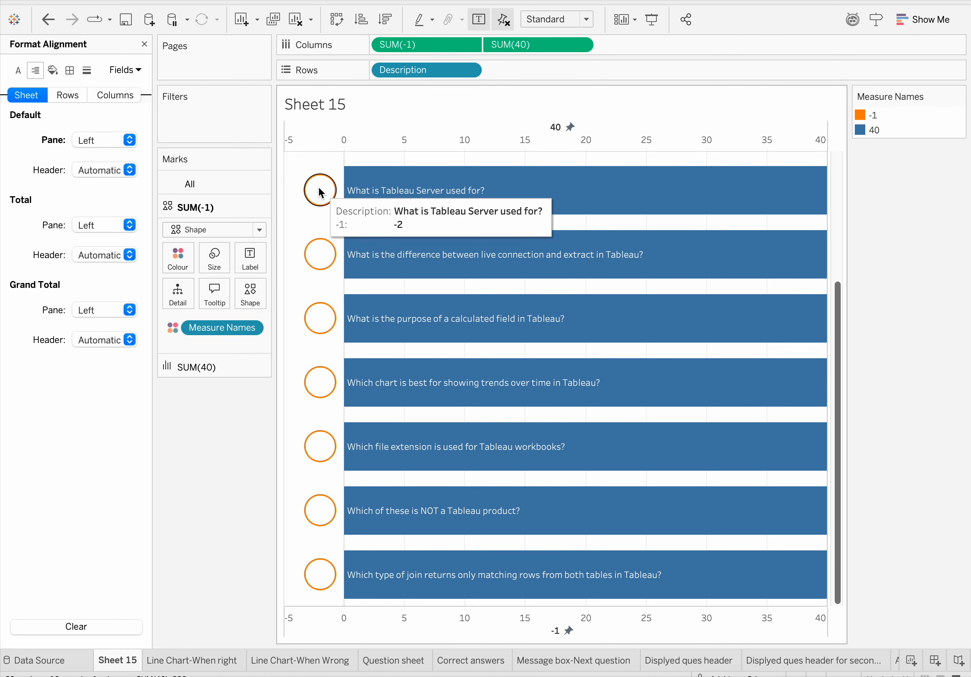
mouse_move(323, 199)
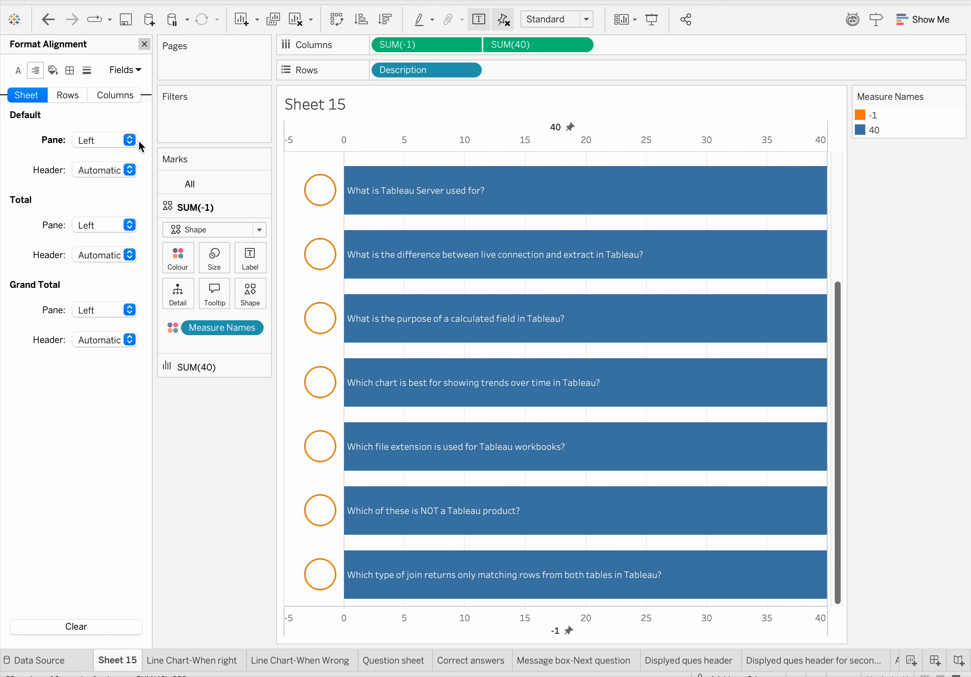
Replace Measure Names on the SUM(-1) marks with the Select field assigned to Shape.
click(144, 44)
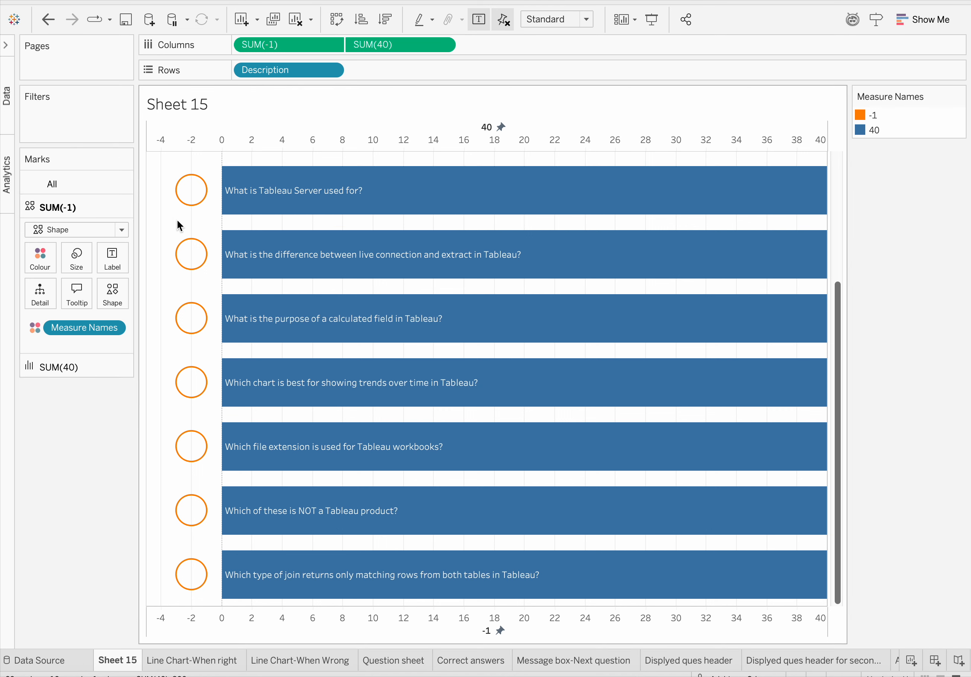
click(8, 47)
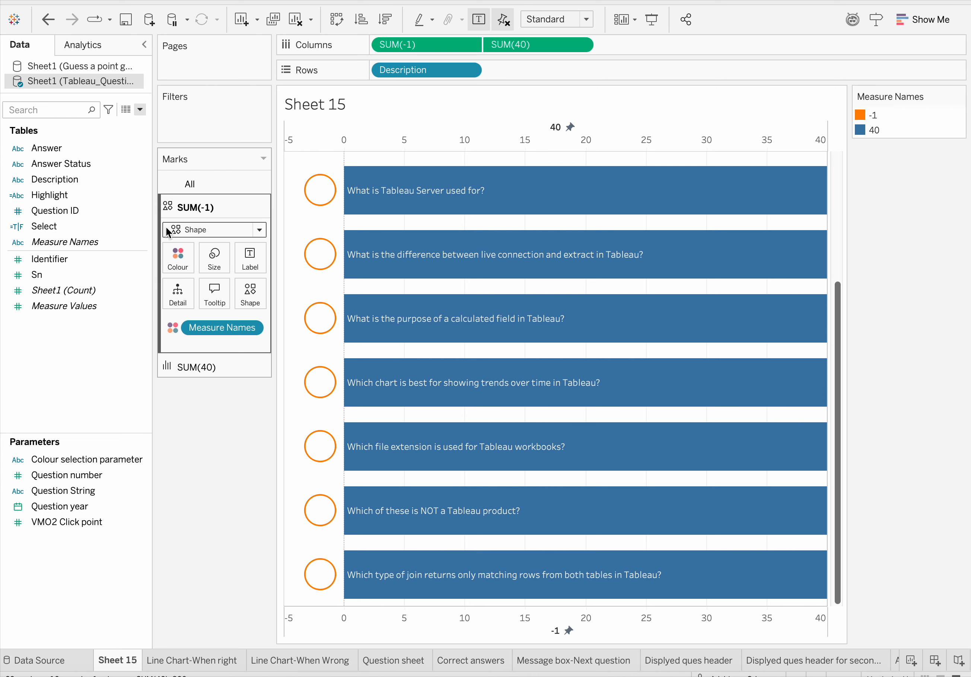
click(101, 214)
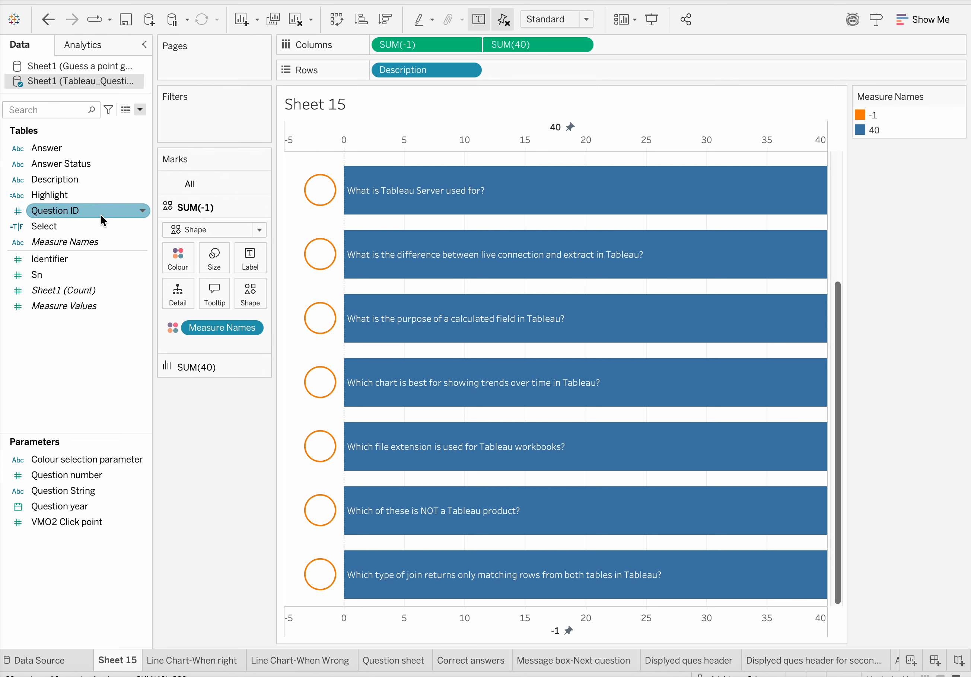
click(40, 224)
drag(40, 227, 188, 469)
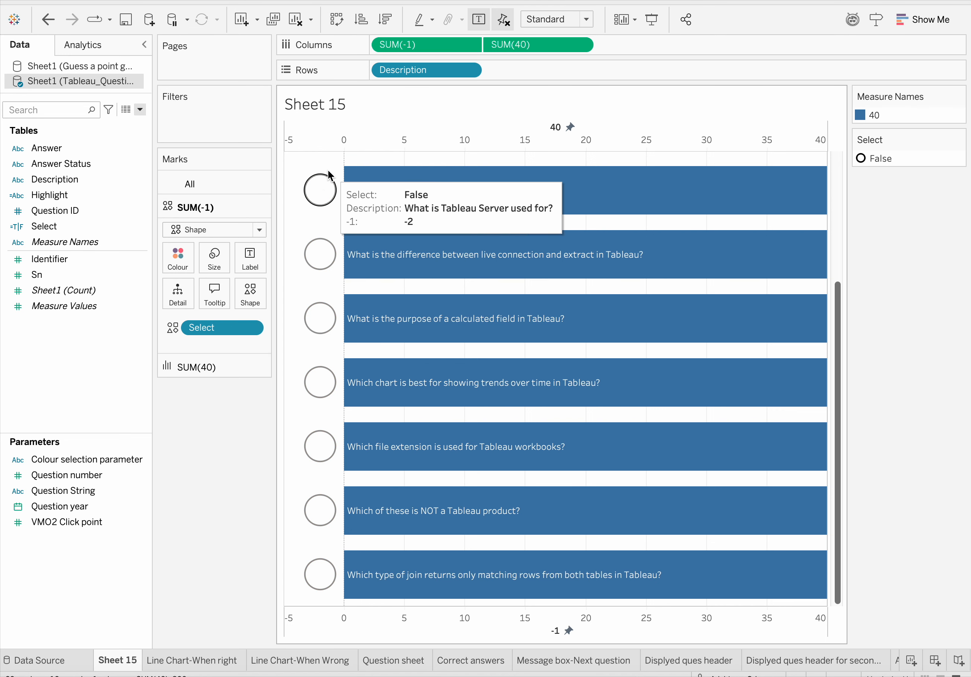
Add the Highlight field to Detail on the SUM(-1) marks.
click(49, 198)
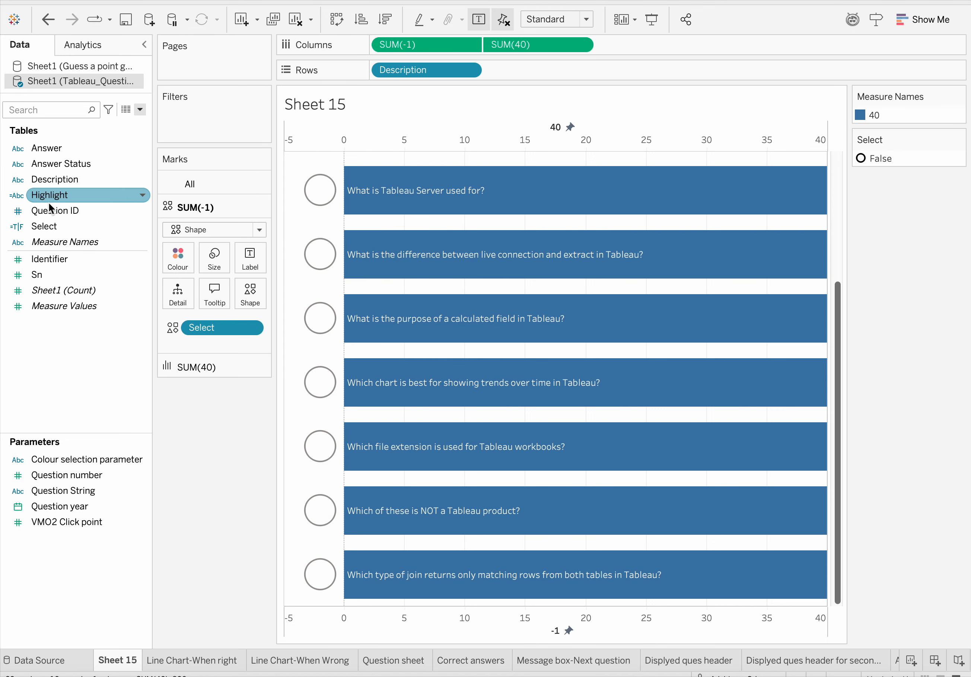
click(56, 185)
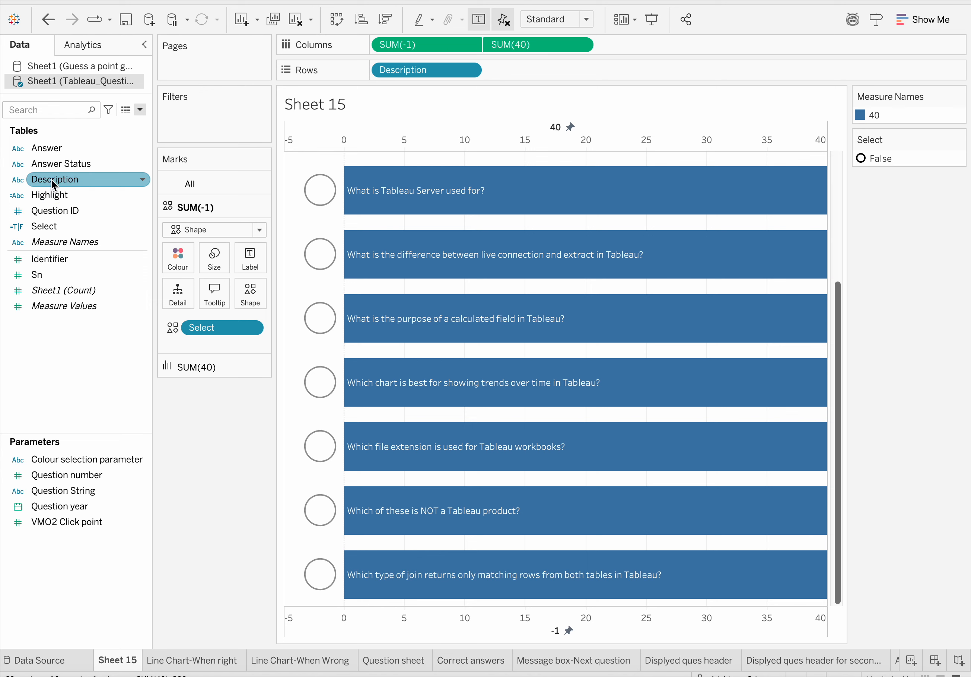
click(47, 212)
click(46, 196)
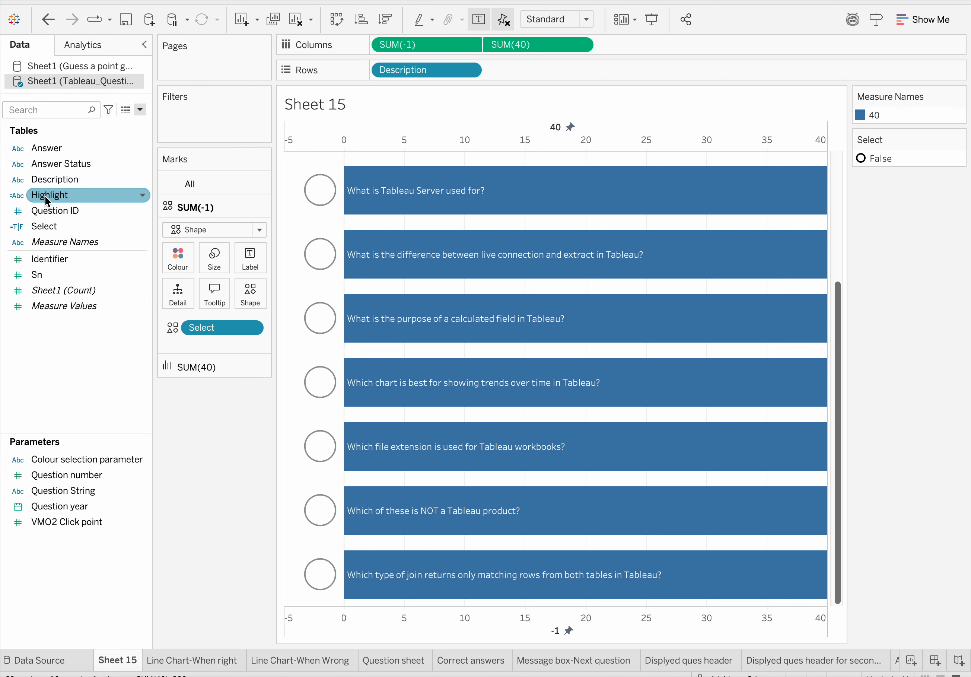
drag(47, 199, 177, 267)
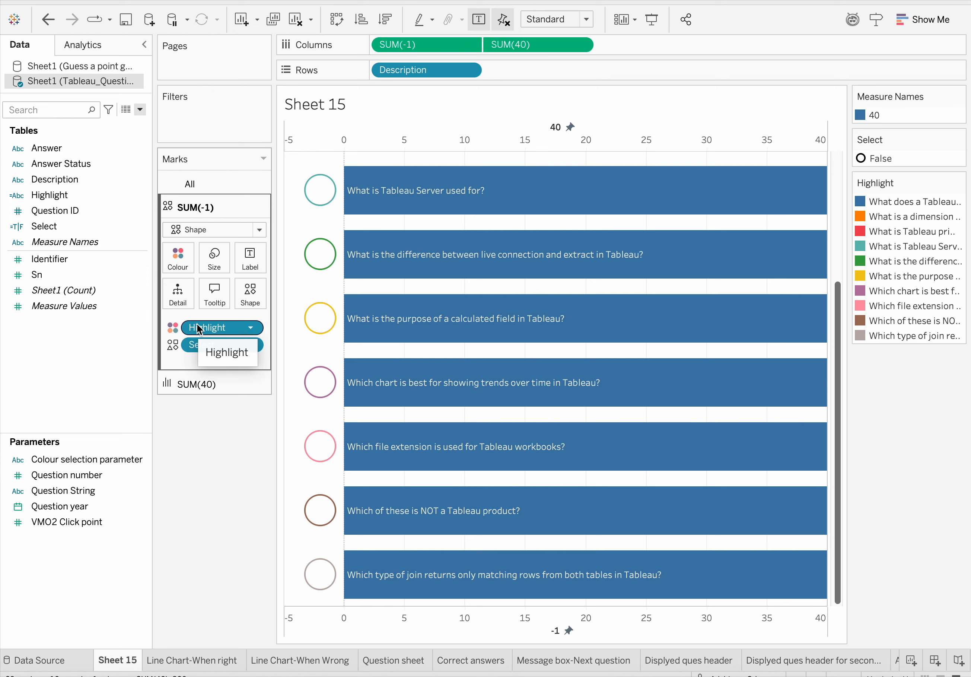
drag(198, 329, 180, 294)
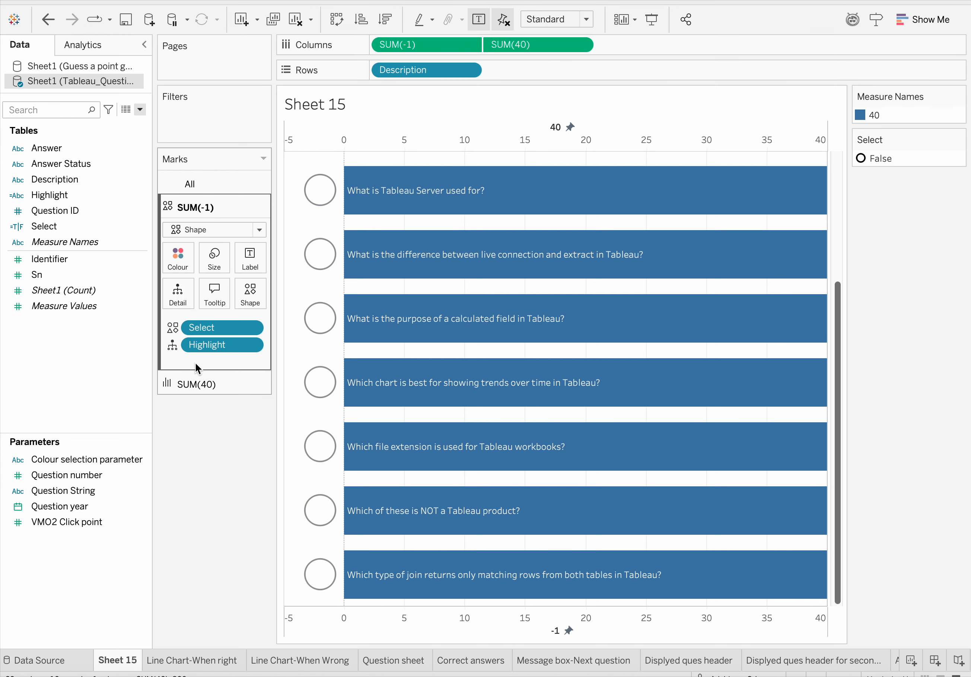
On the SUM(40) bar marks, replace Measure Names with Select for Colour and add Highlight to Detail.
click(195, 382)
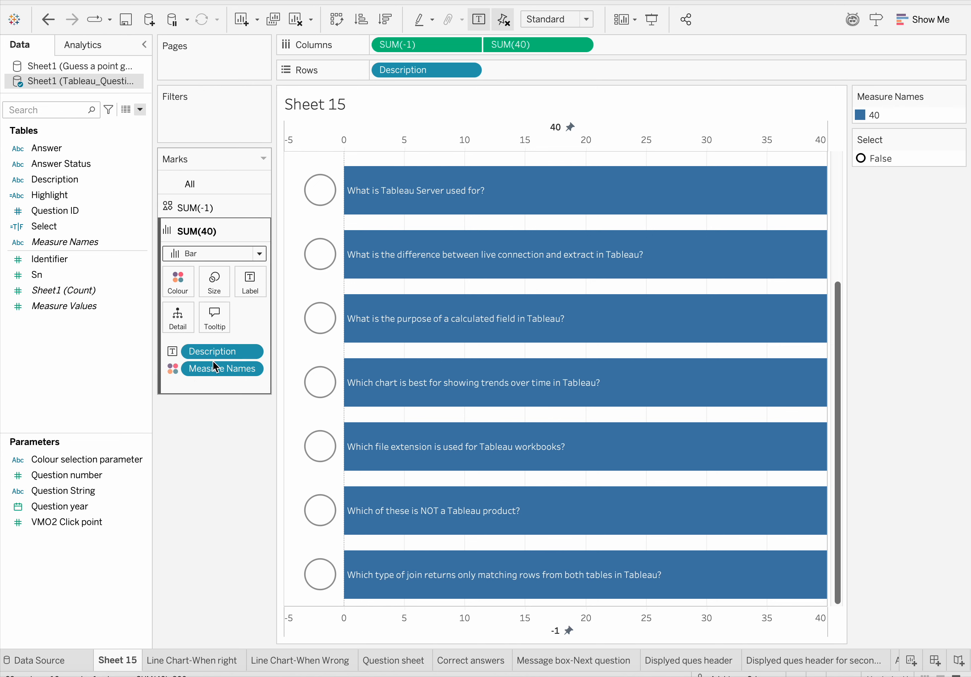
drag(214, 368, 213, 466)
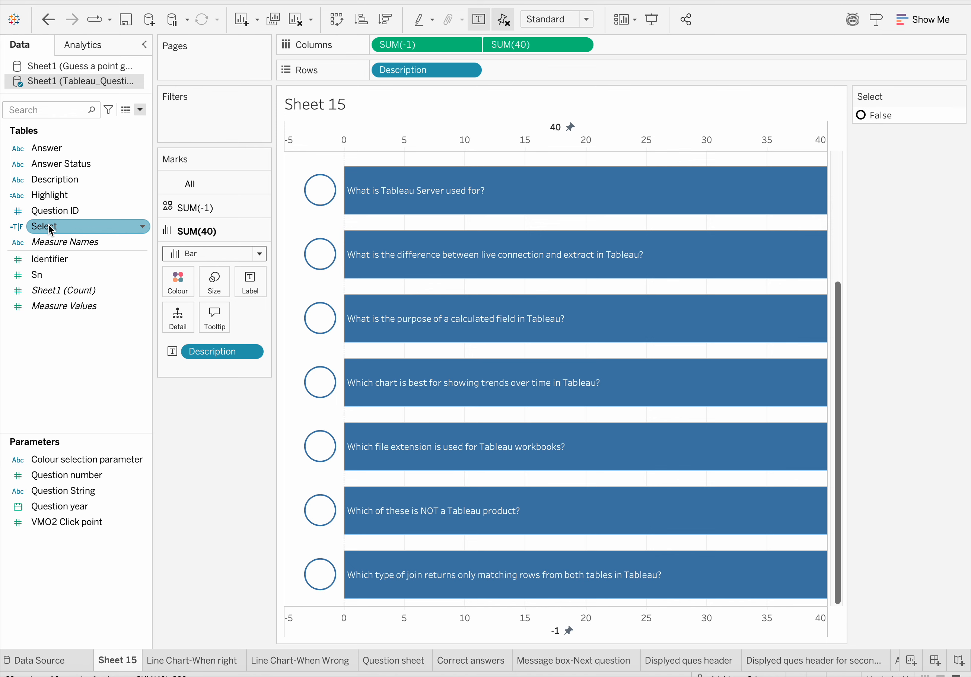
drag(49, 228, 186, 281)
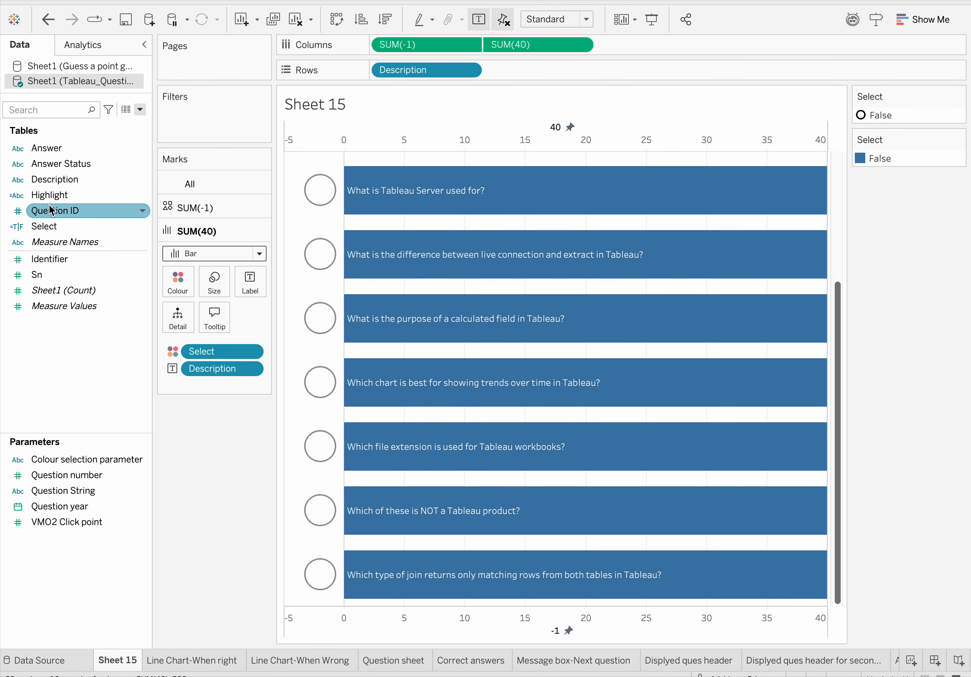
drag(50, 195, 189, 314)
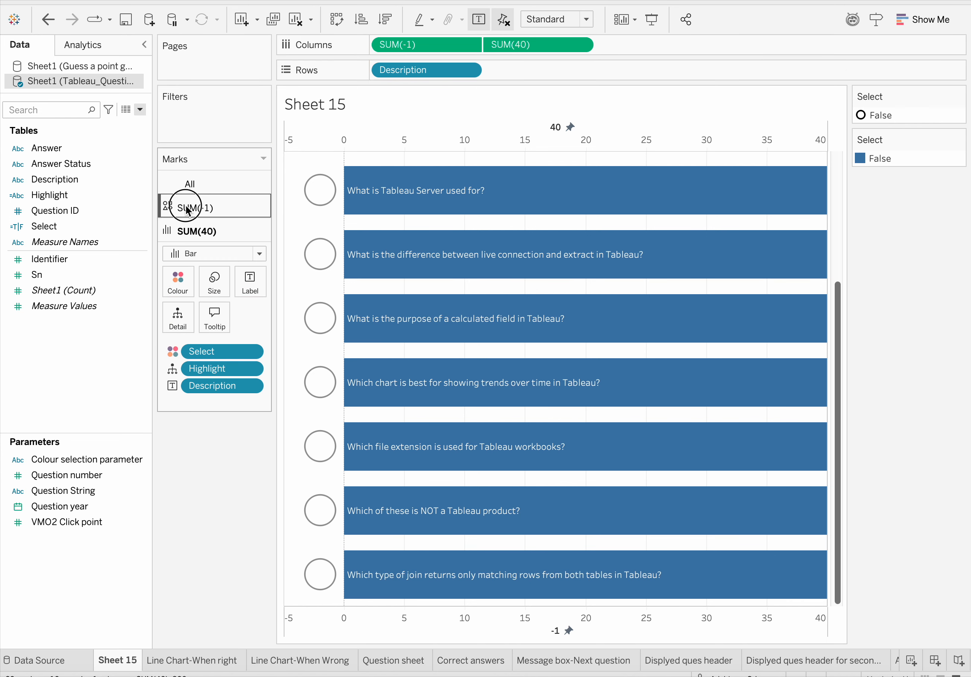
click(186, 209)
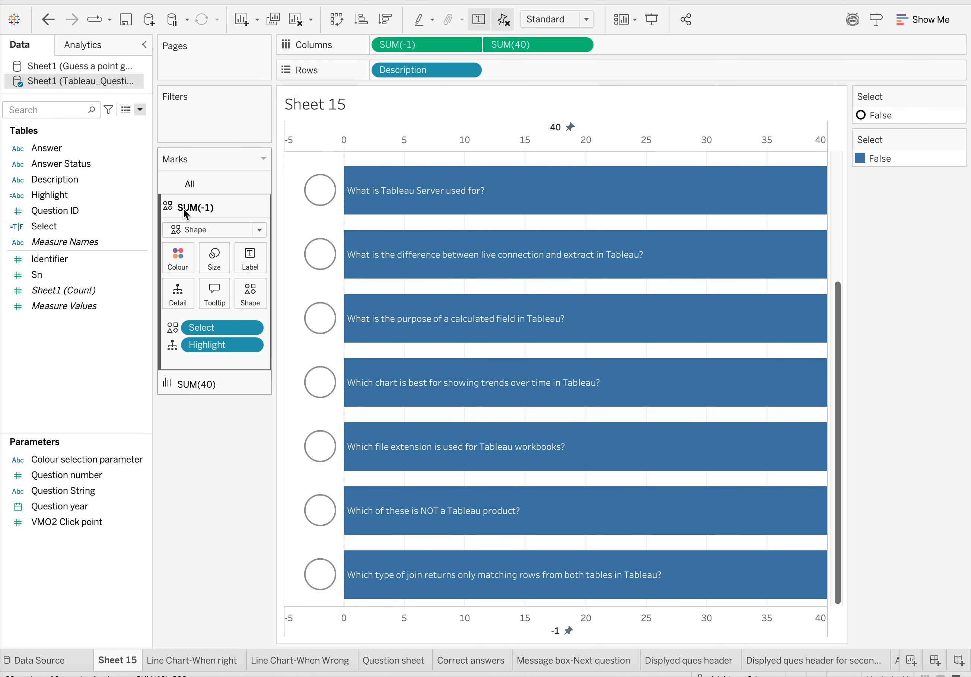
click(207, 385)
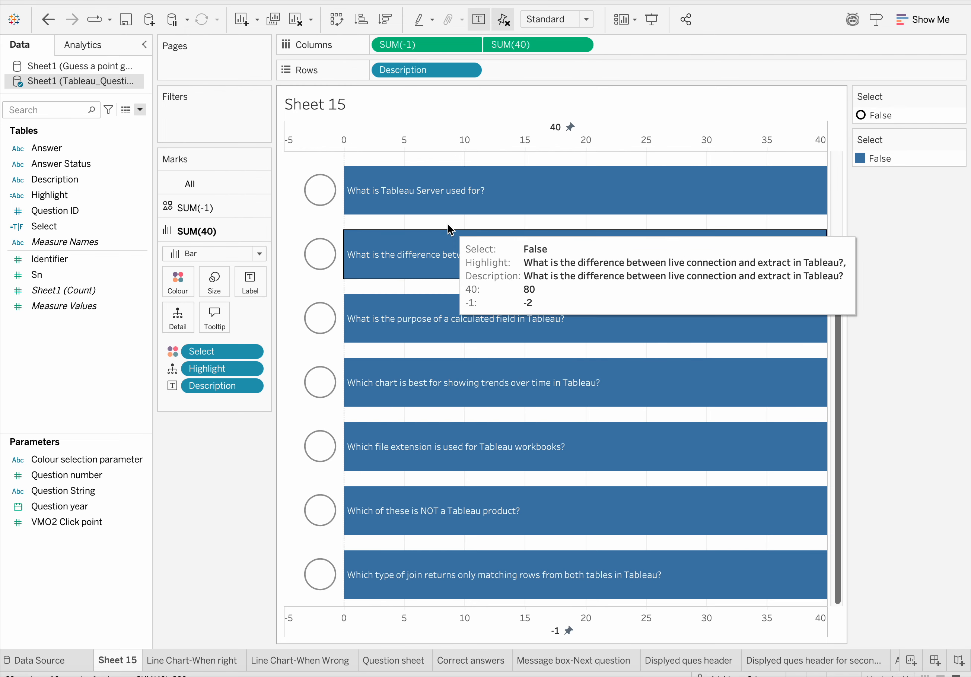
Hide the placeholder axis headers and try selecting the circle beside "What is Tableau primarily used for?".
right_click(474, 612)
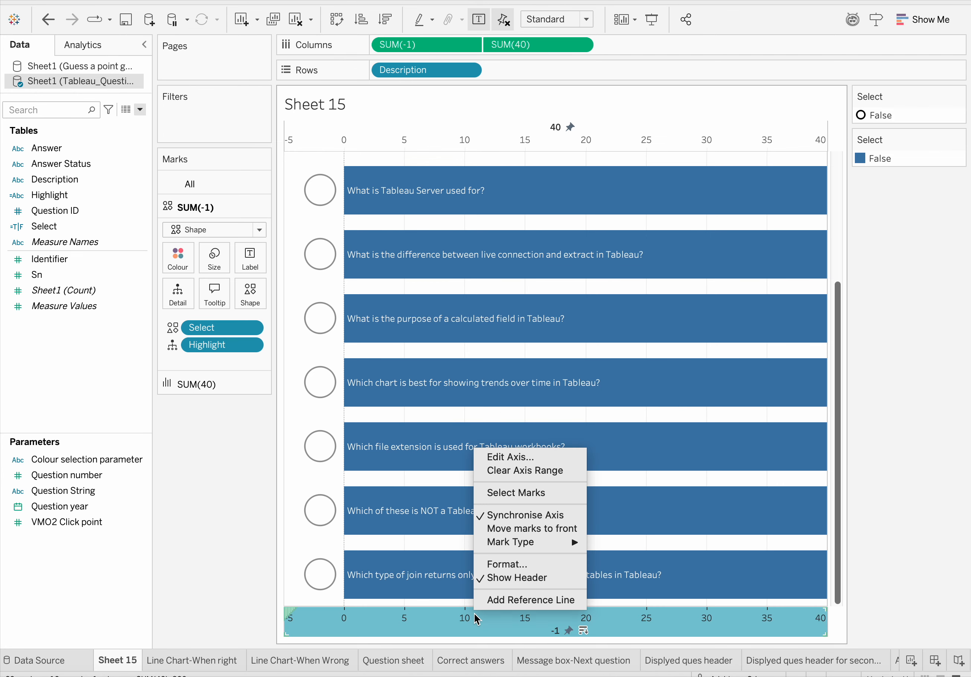
click(509, 578)
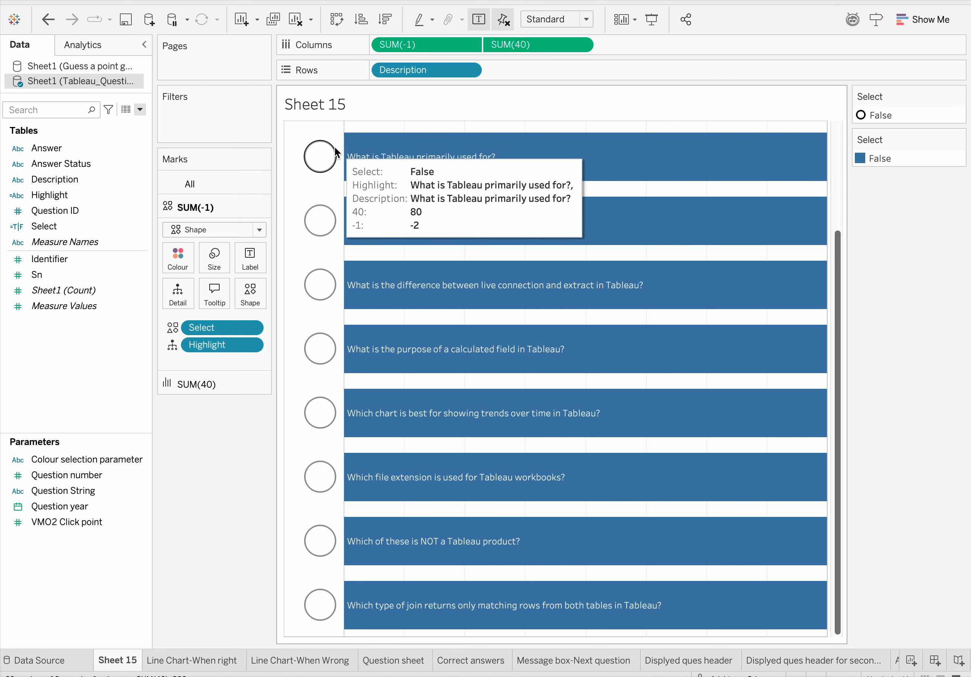
click(320, 157)
click(320, 156)
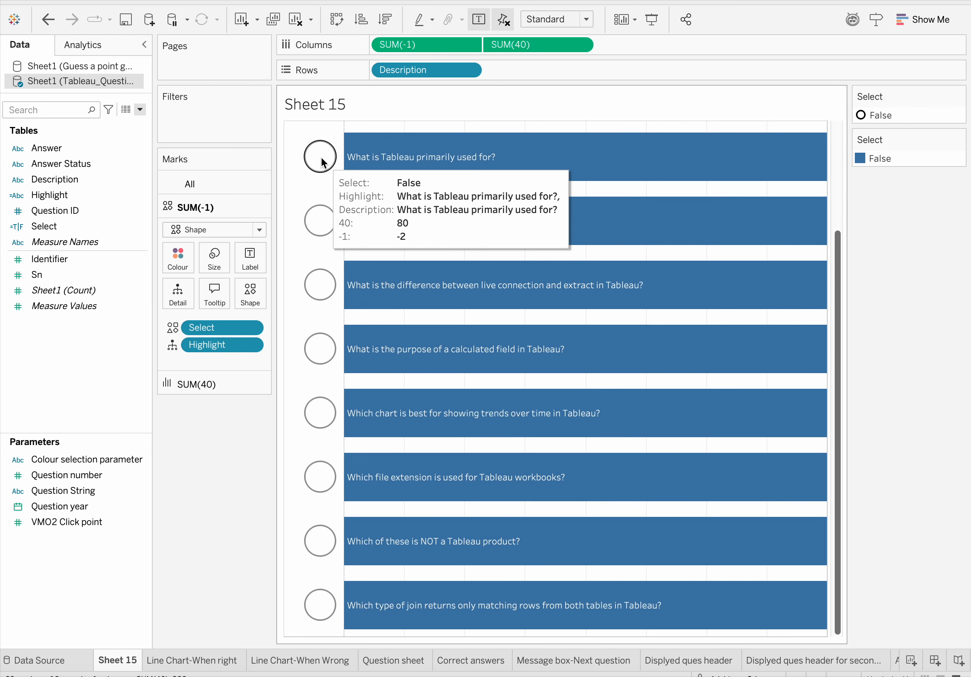